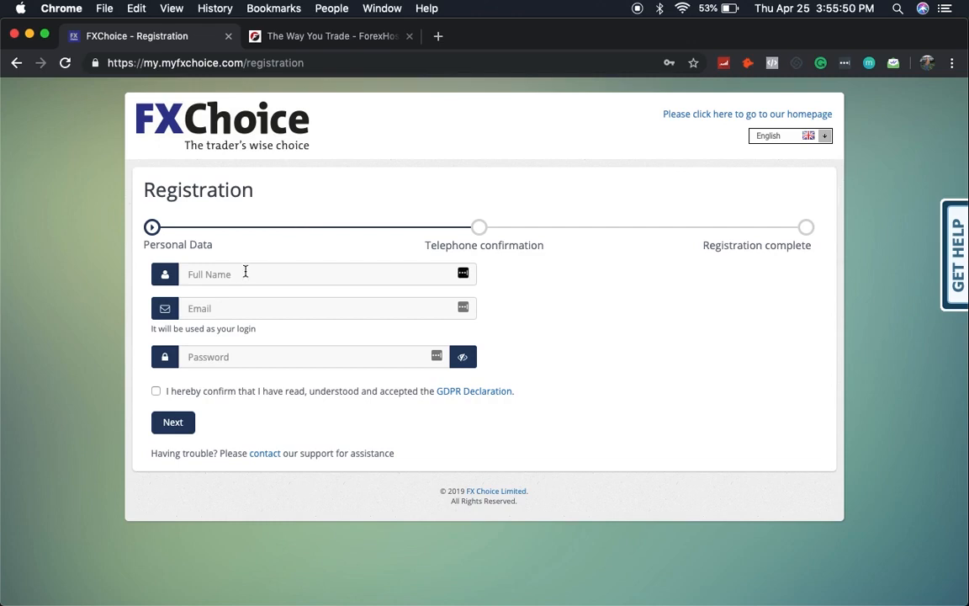
Step: Enter the full name in the registration form and select United States (+1) as the country
left_click(246, 271)
type("k")
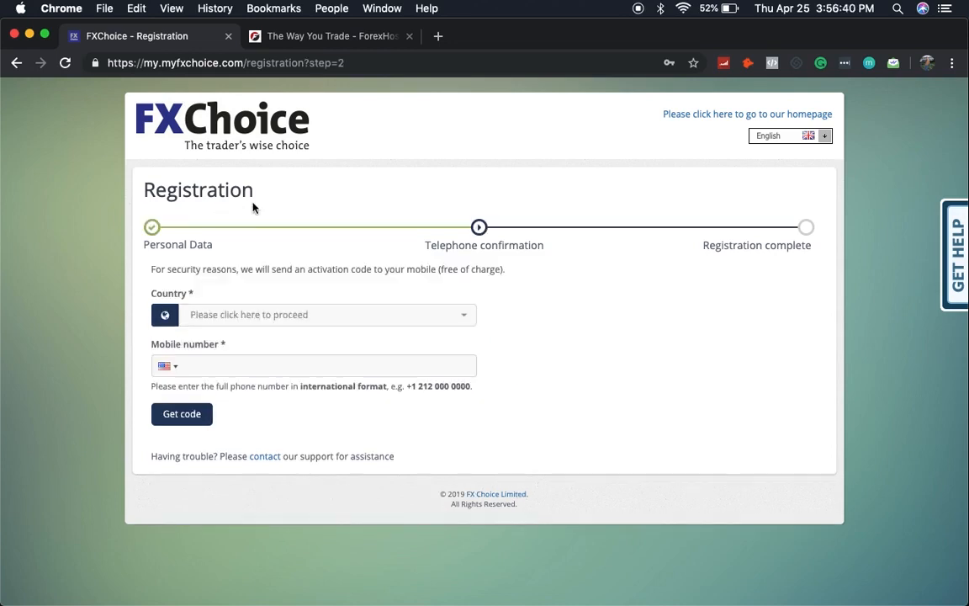
left_click(235, 318)
type("uni")
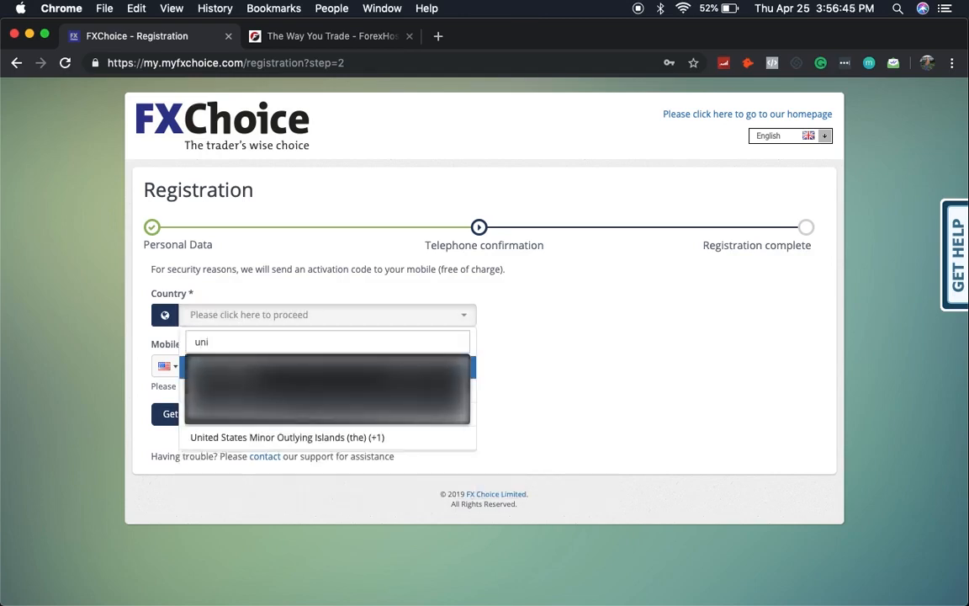
left_click(211, 374)
left_click(209, 339)
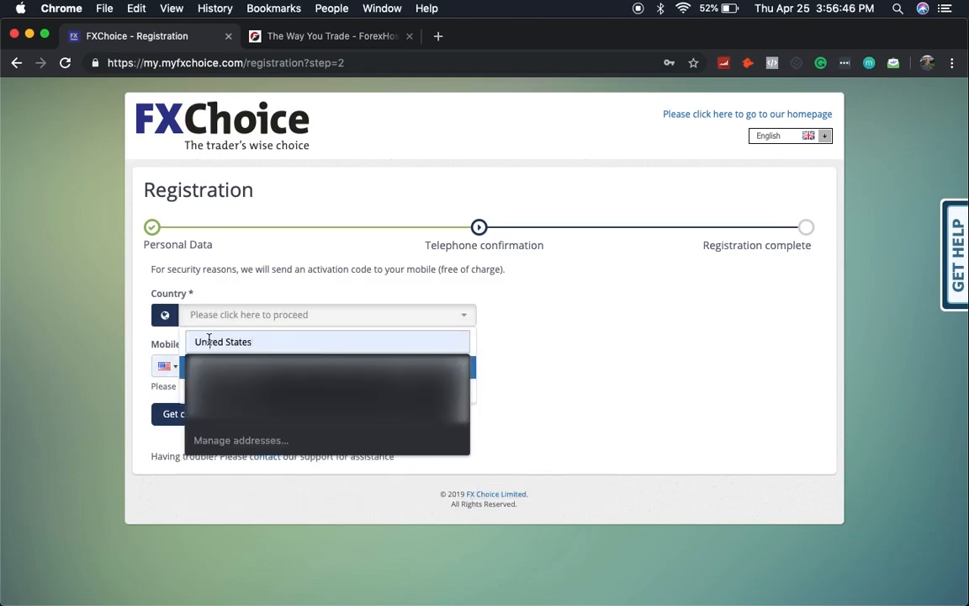
left_click(508, 345)
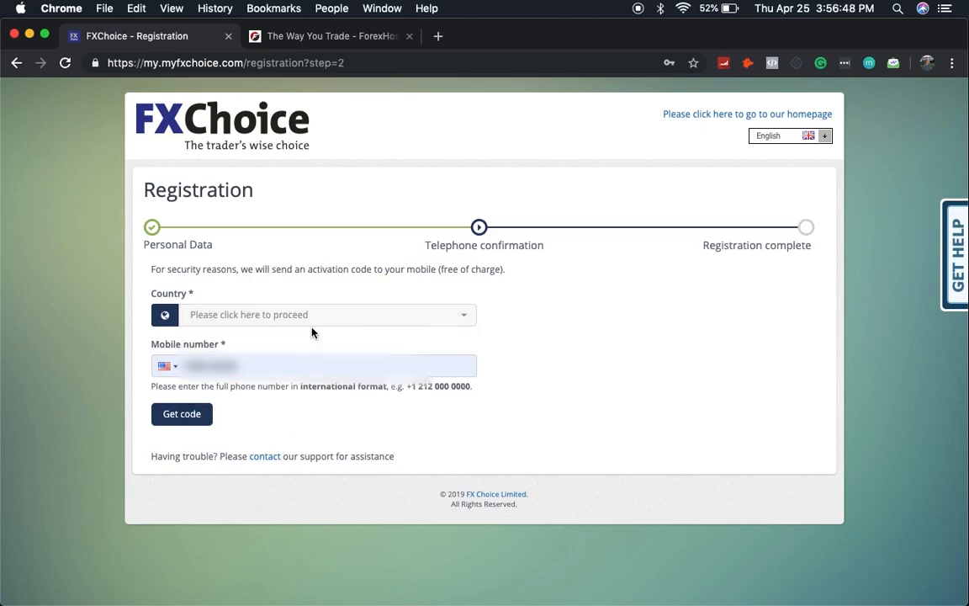
left_click(301, 321)
type("uni")
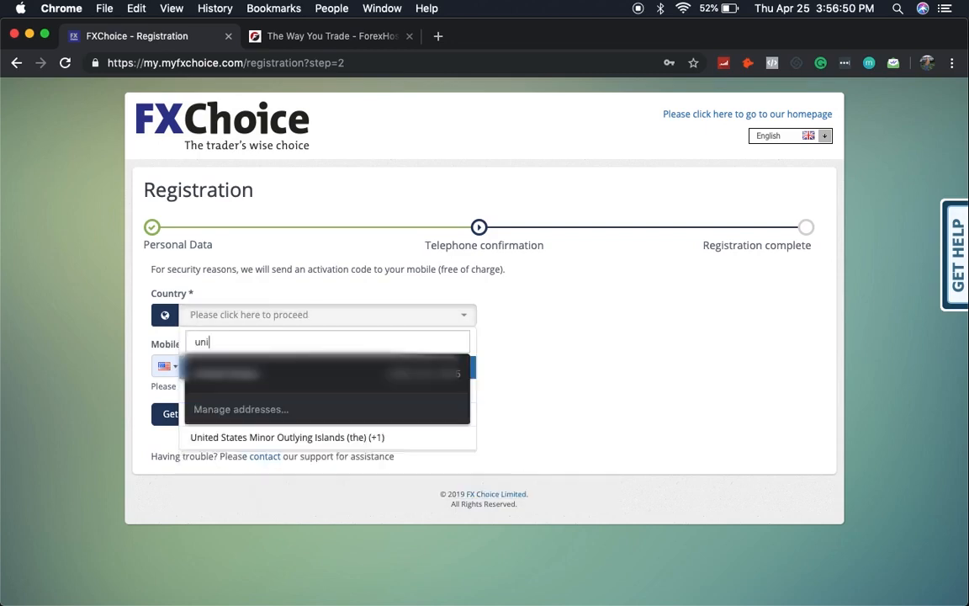
left_click(237, 377)
left_click(237, 376)
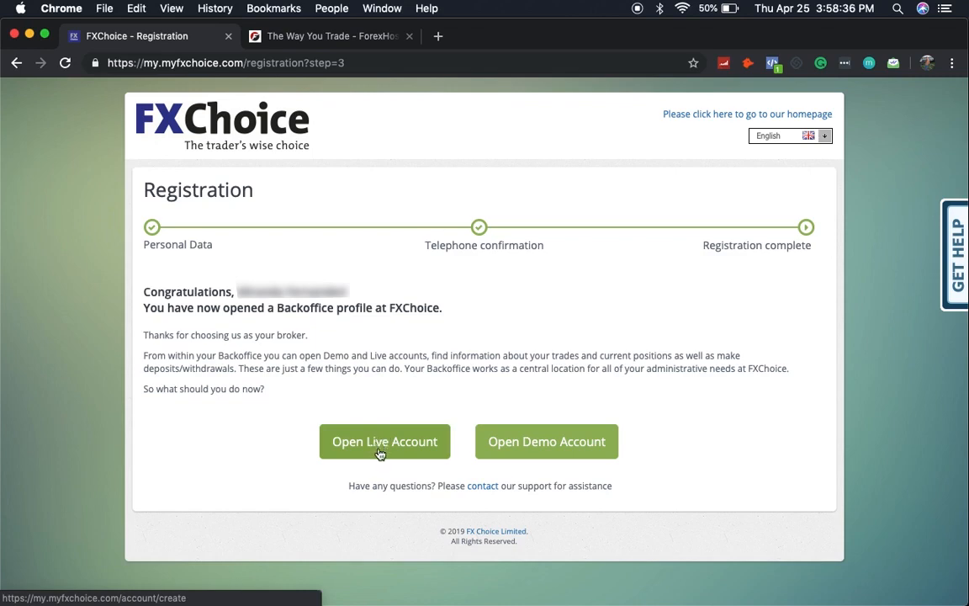
Step: Choose to open a demo account and tick News in the Welcome aboard mailing prompt
left_click(566, 446)
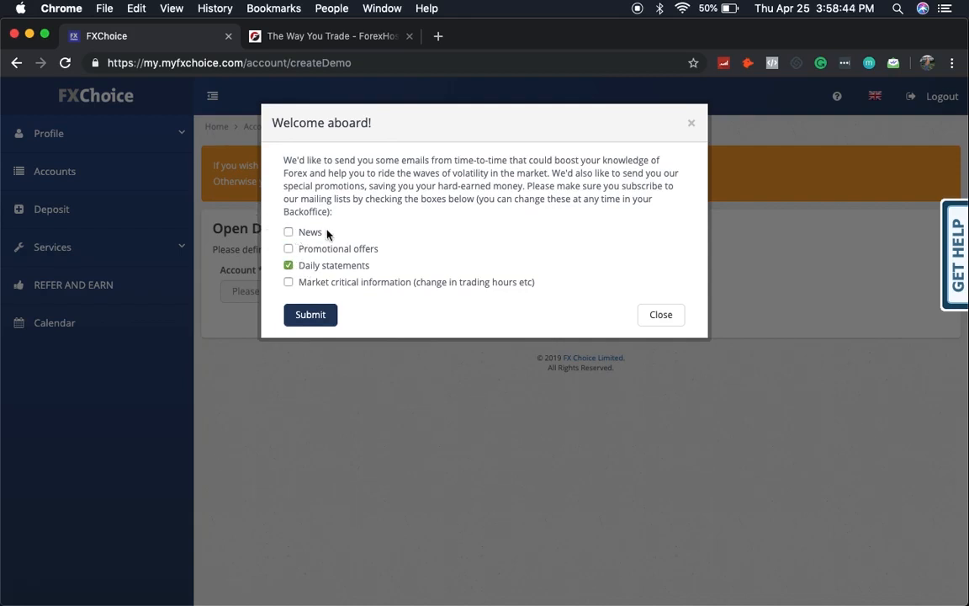
left_click(289, 232)
Step: Submit the mailing choices and open an MT4 Pro demo account in USD with 1:200 leverage
left_click(318, 316)
left_click(335, 294)
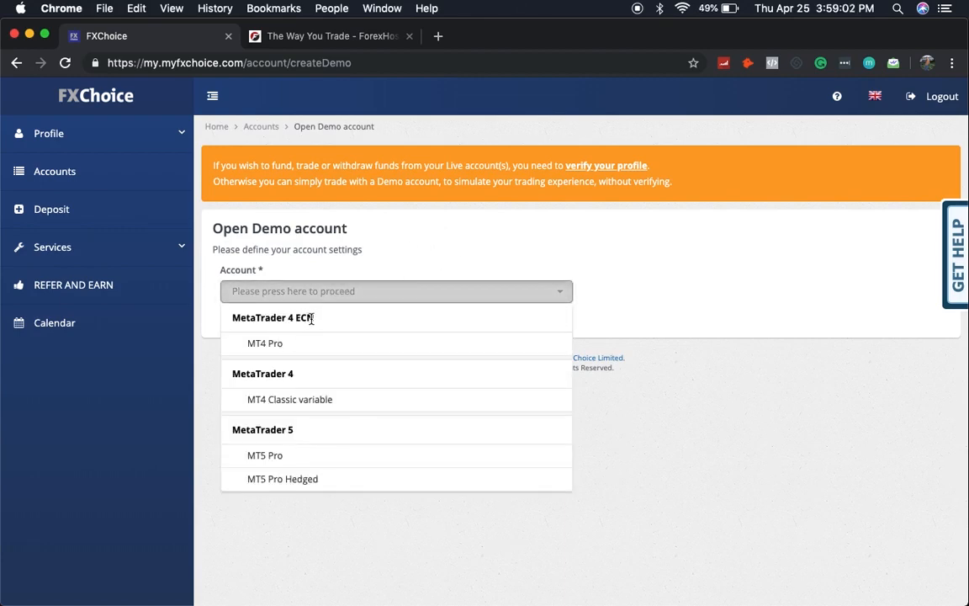
left_click(292, 345)
left_click(293, 346)
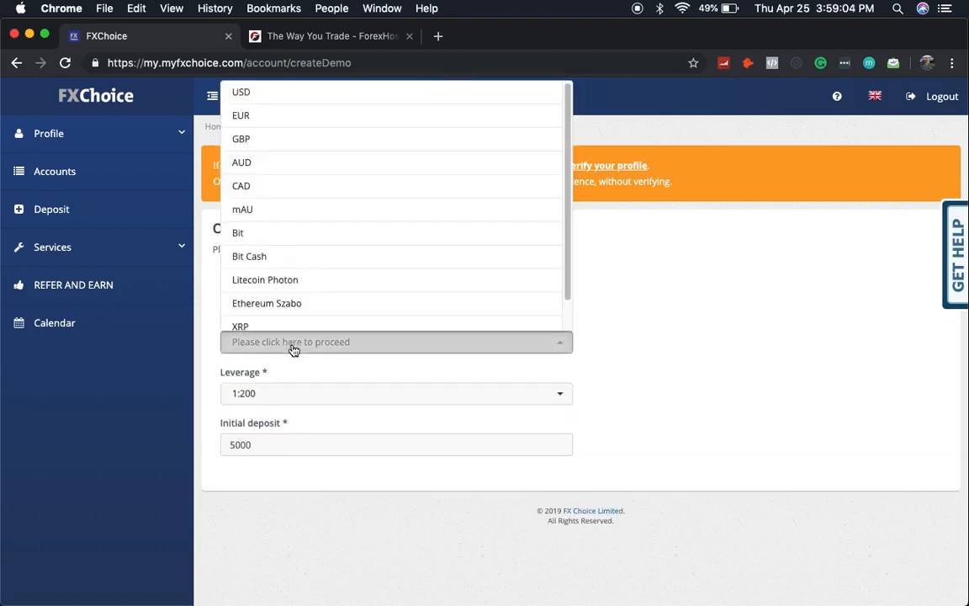
left_click(268, 92)
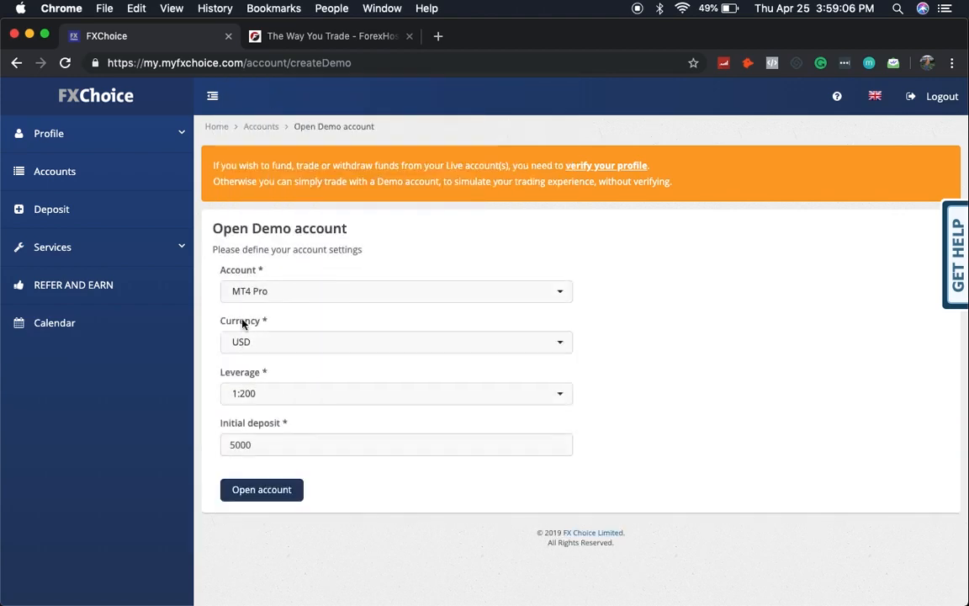
left_click(255, 395)
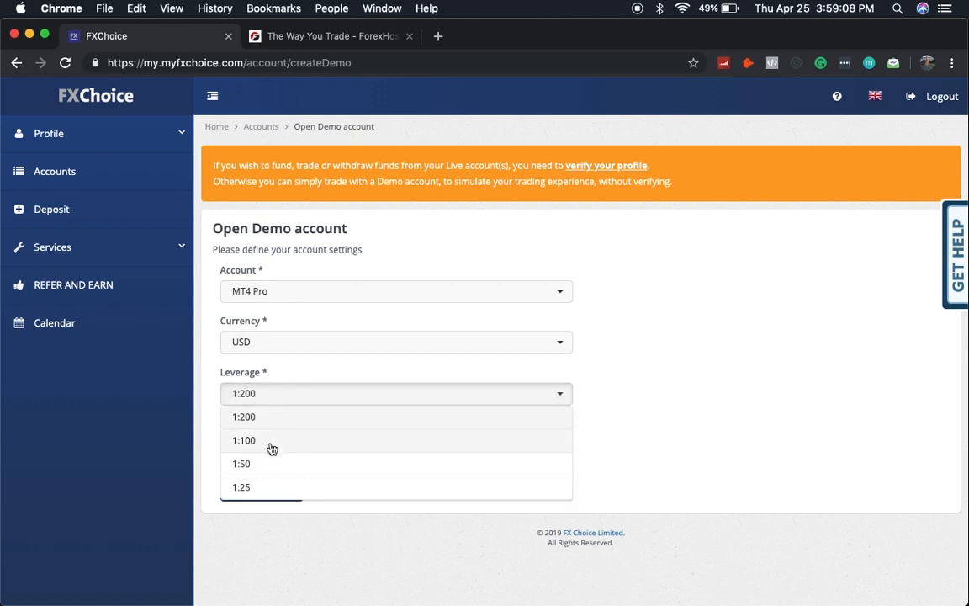
left_click(267, 419)
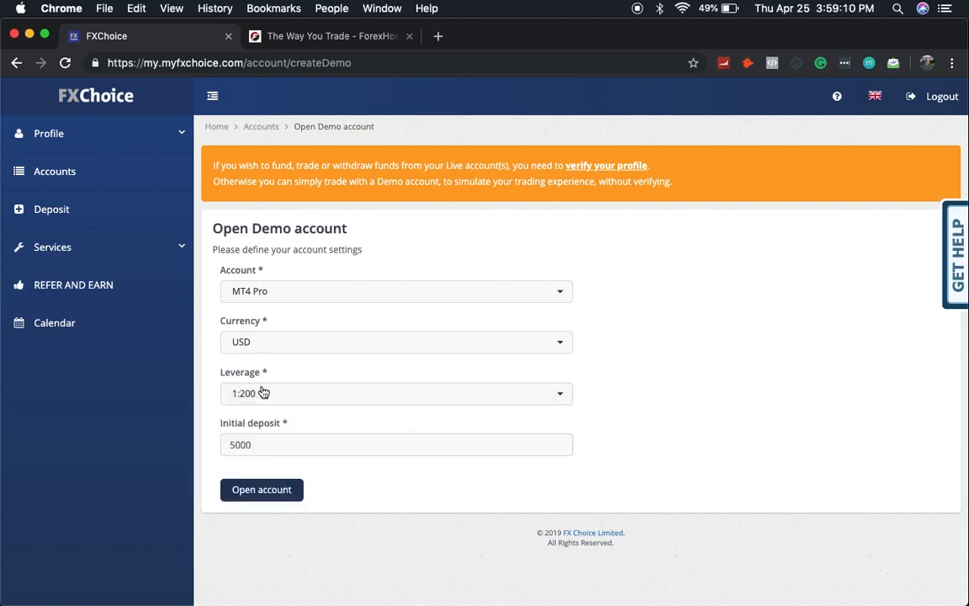
left_click(240, 446)
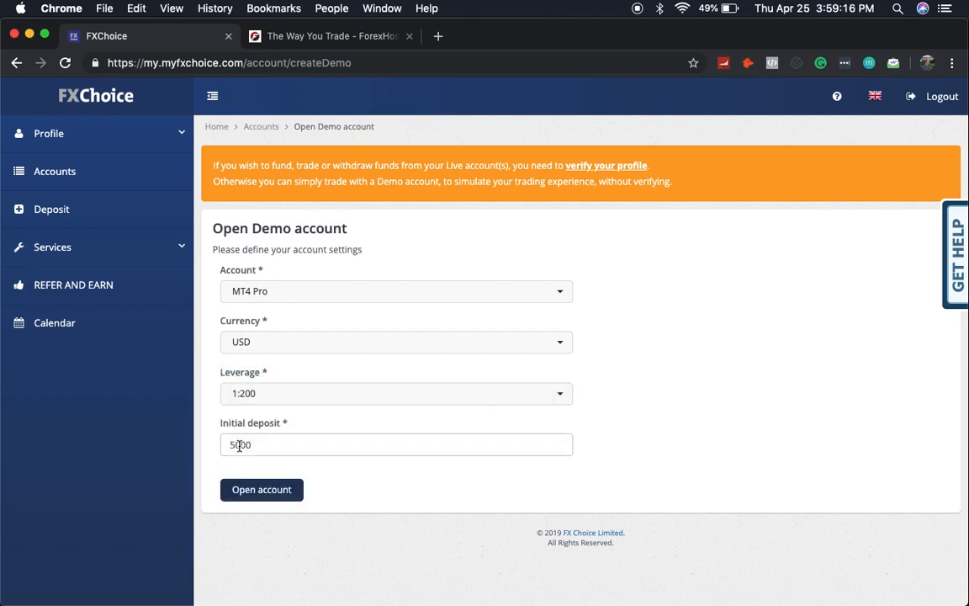
key("Left")
left_click(253, 493)
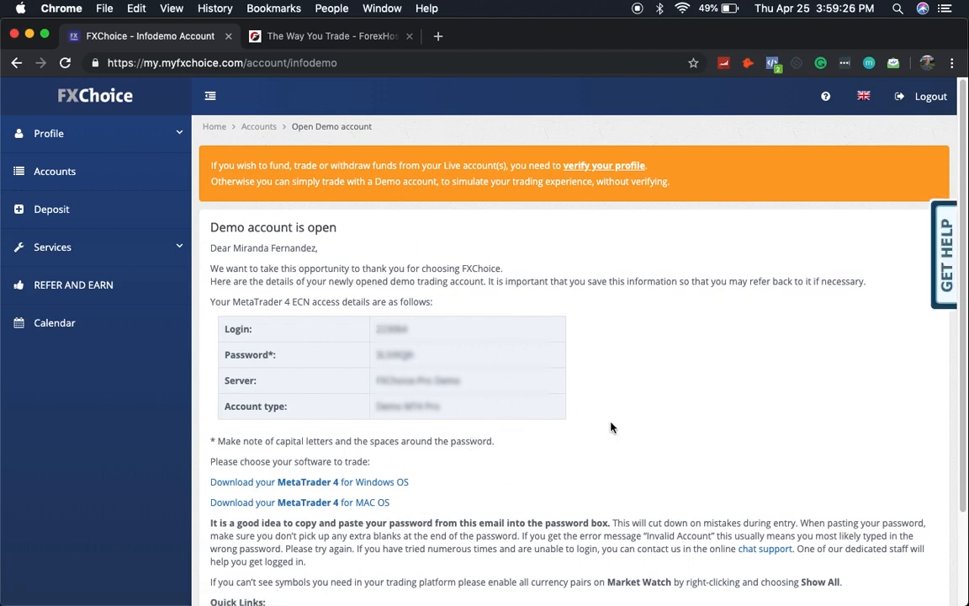
Step: Open the 'Download your MetaTrader 4 for MAC OS' link in a new tab and switch to it
scroll(418, 238, "down", 1)
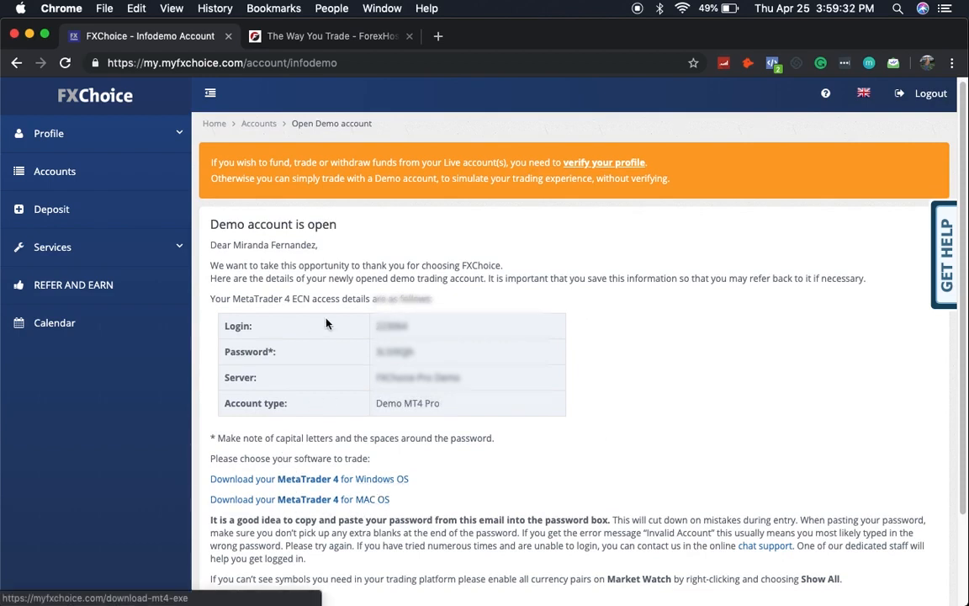
scroll(252, 420, "down", 2)
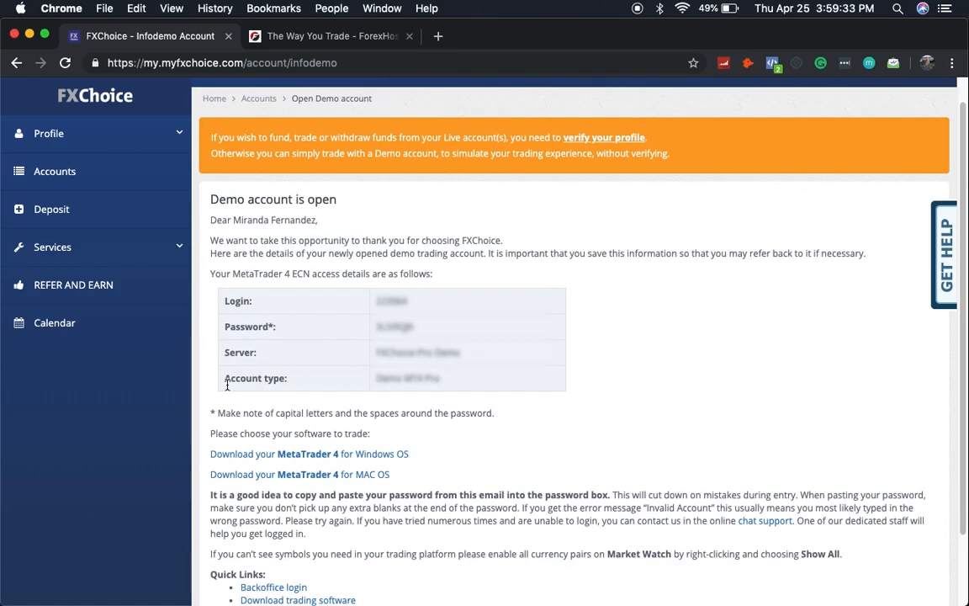
right_click(264, 474)
left_click(320, 355)
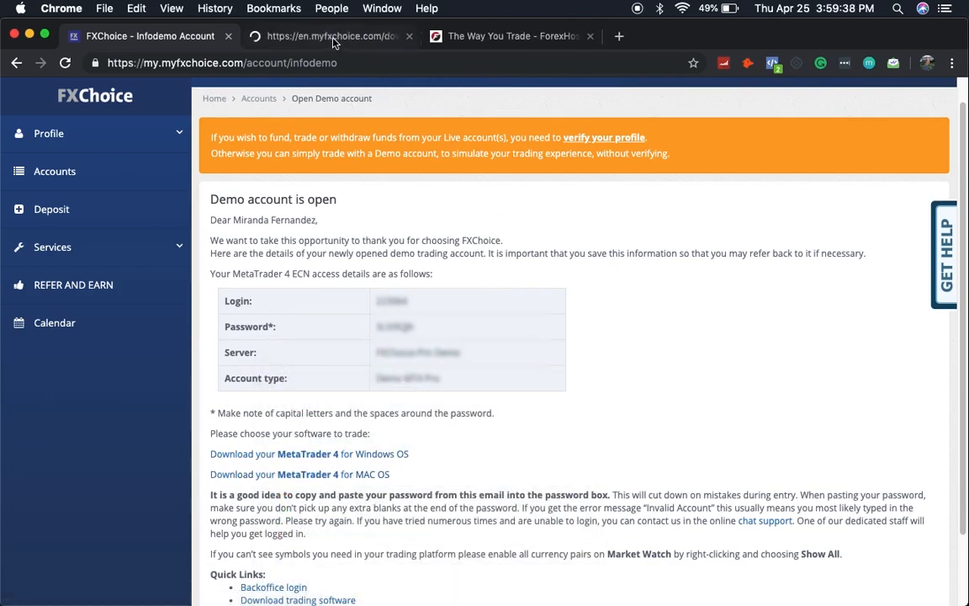
left_click(299, 36)
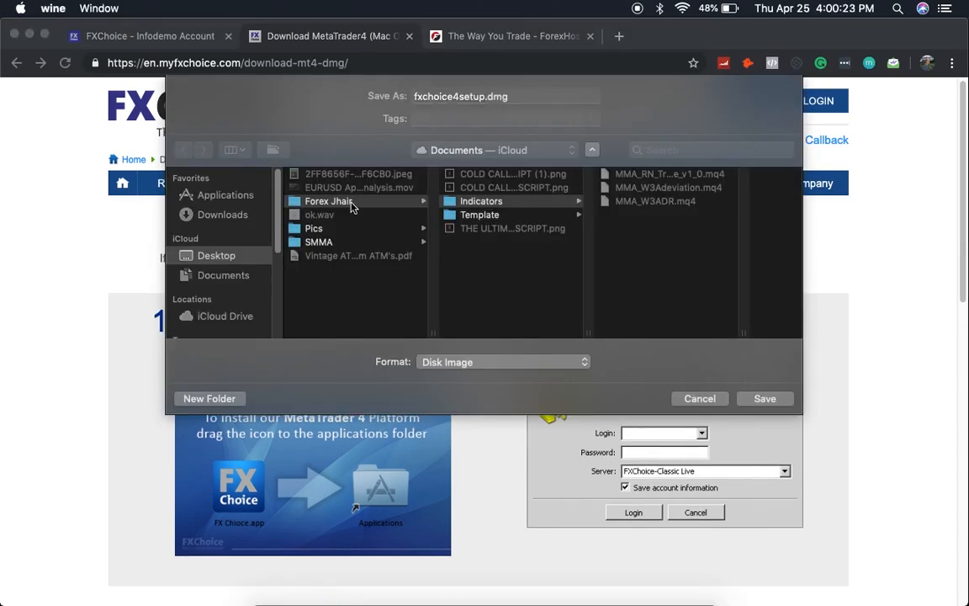
Step: Save fxchoice4setup.dmg into a new MT4 AI SOFTWARE folder created inside Forex Jhair
left_click(353, 207)
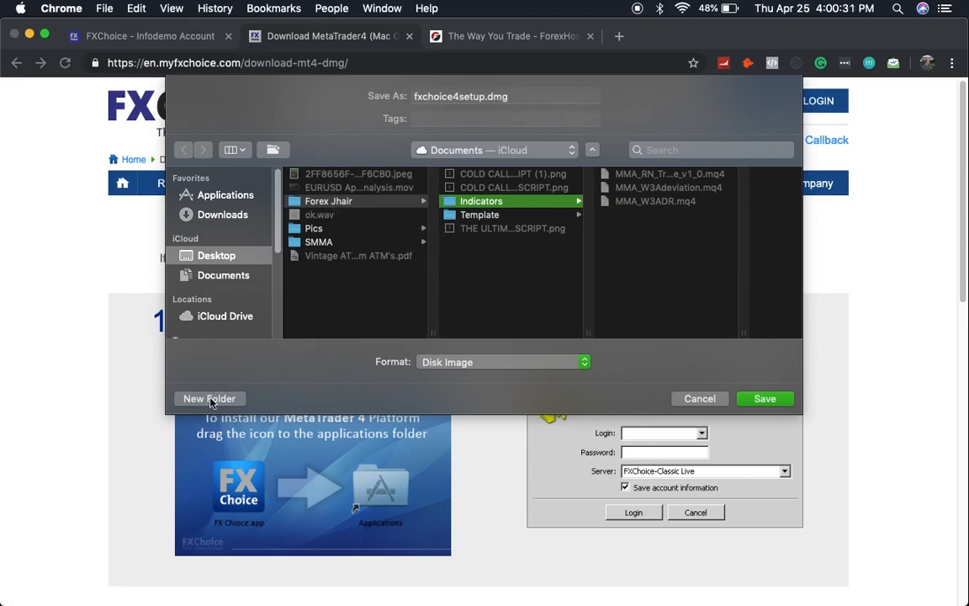
left_click(472, 286)
left_click(221, 401)
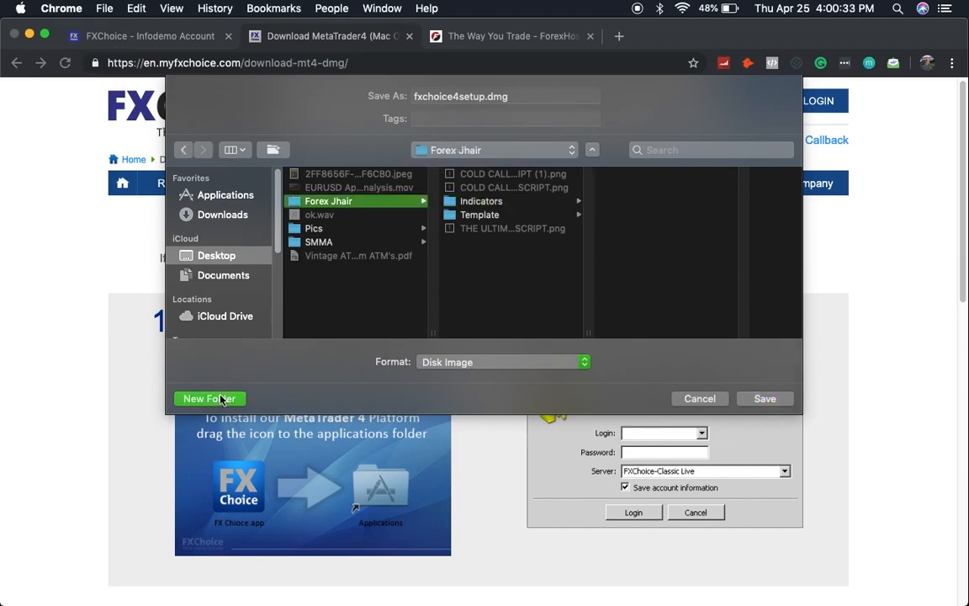
type("MT4 AI SOFTWARE")
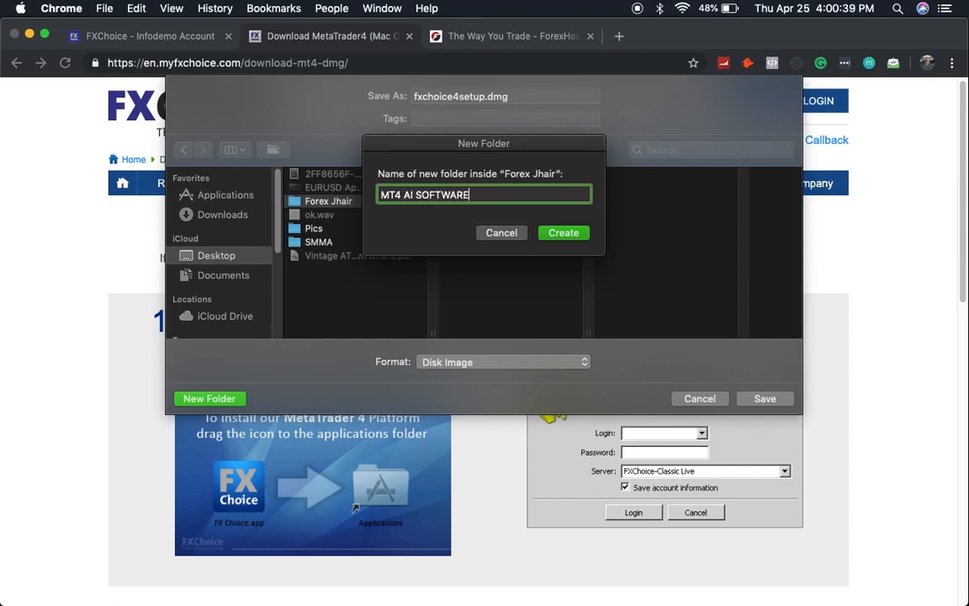
left_click(560, 233)
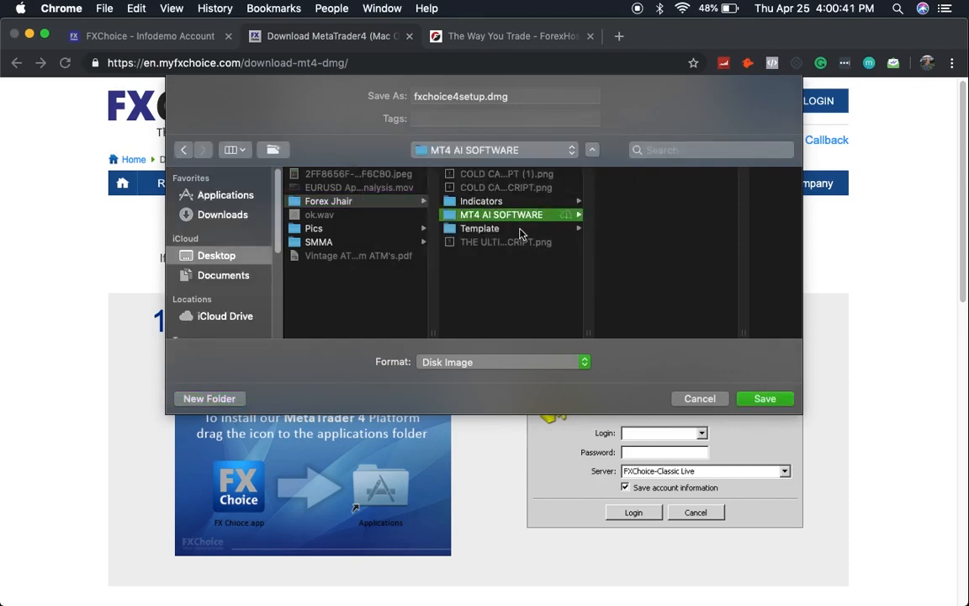
left_click(763, 400)
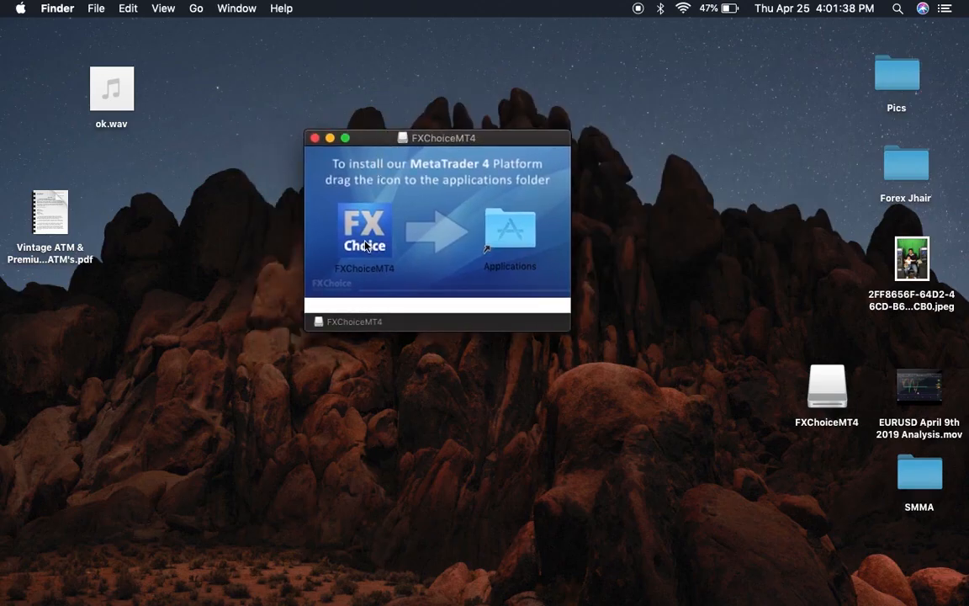
Step: Copy FXChoiceMT4 from the installer window into Applications
left_click(335, 220)
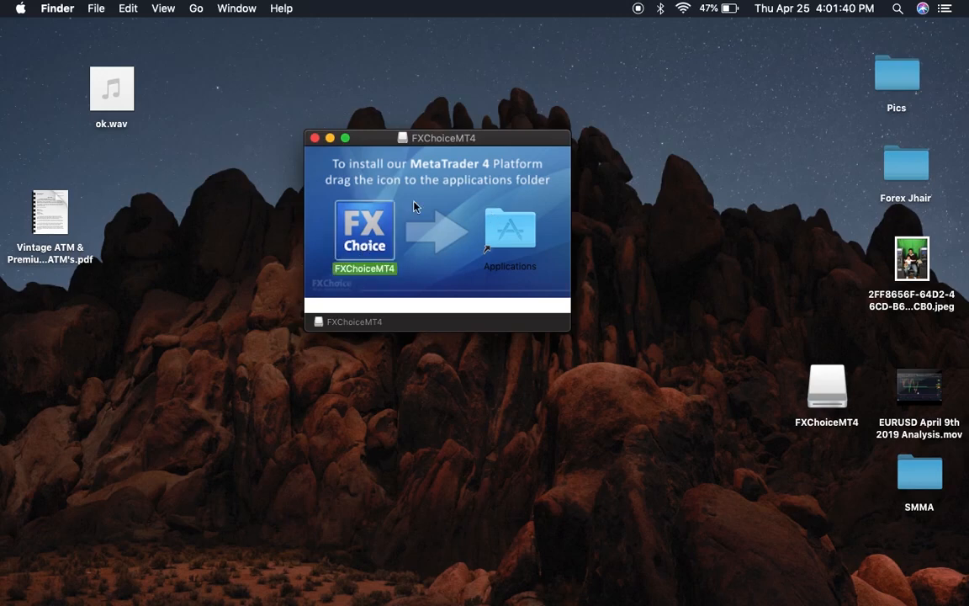
left_click_drag(366, 239, 497, 229)
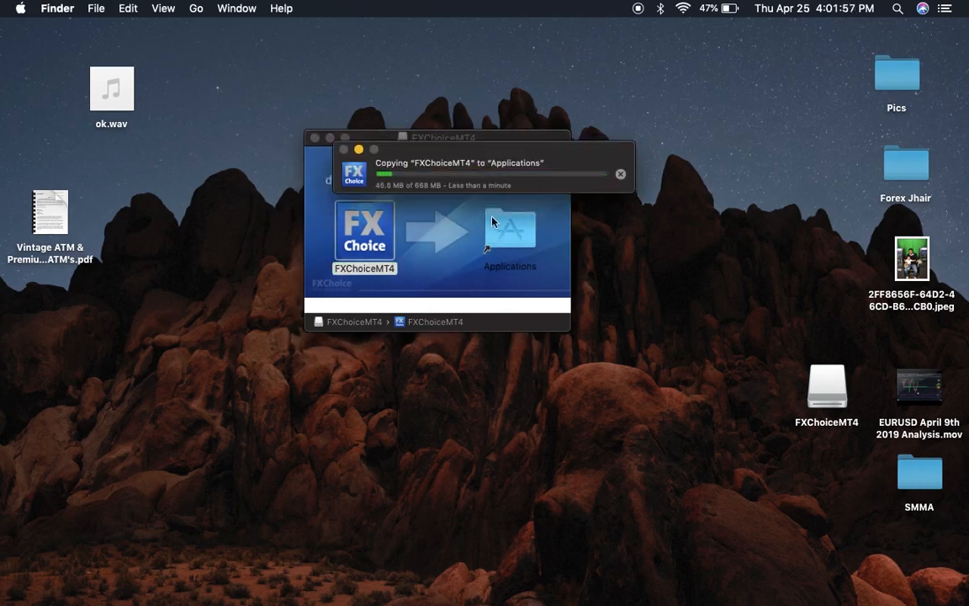
left_click_drag(467, 158, 446, 354)
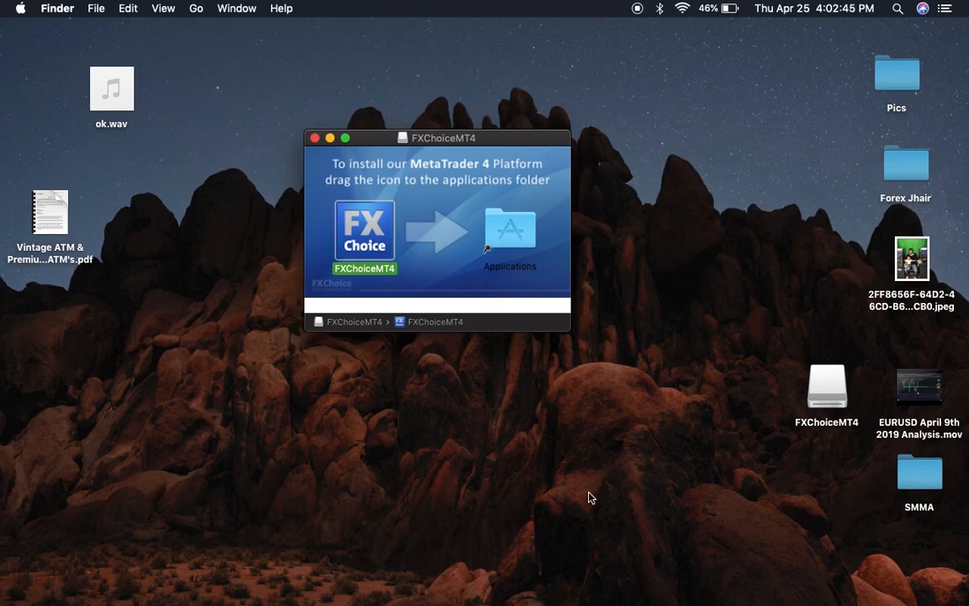
left_click(589, 464)
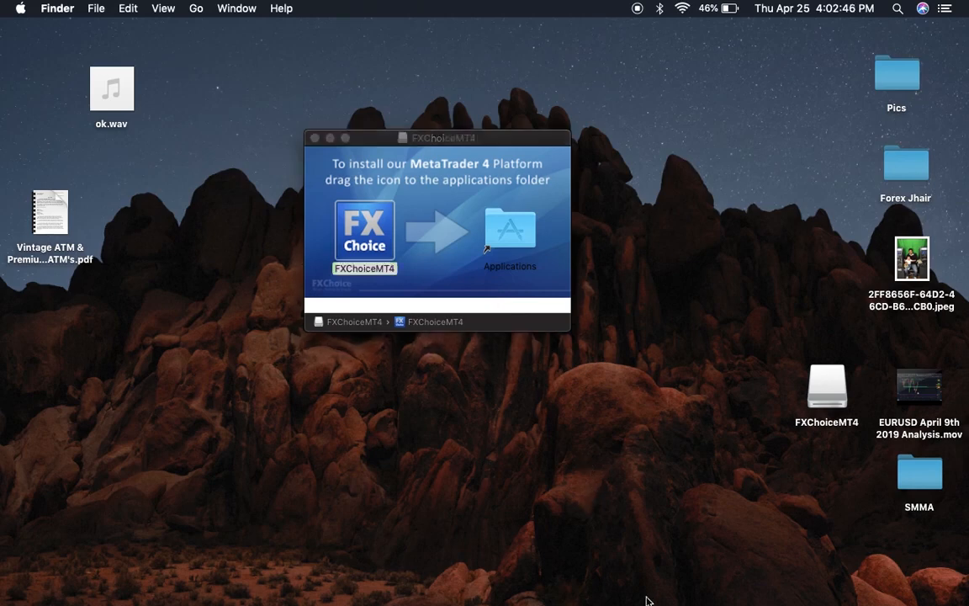
Step: Launch the installed FXChoiceMT4 app from the Applications folder
mouse_move(668, 602)
left_click(520, 236)
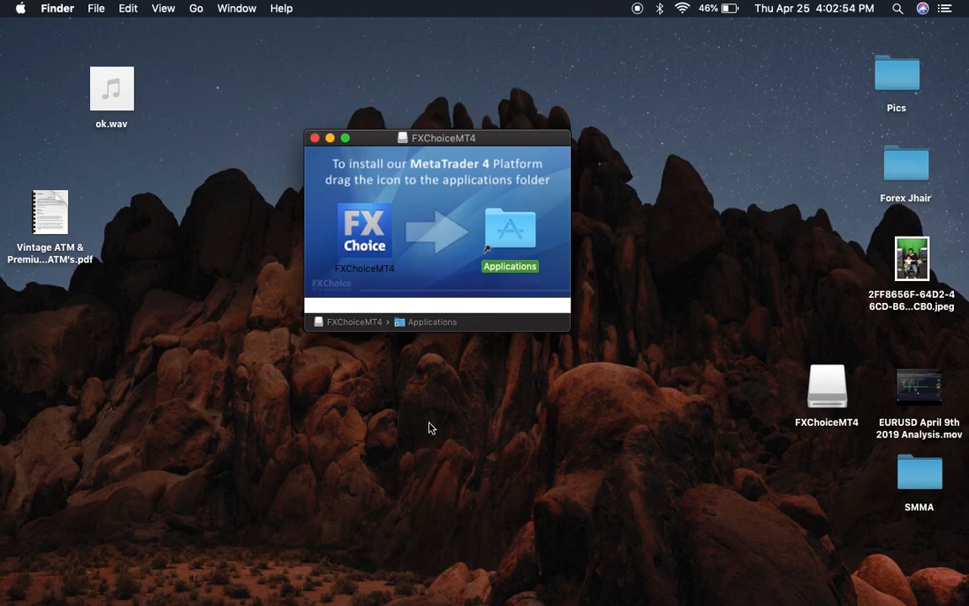
key("super+o")
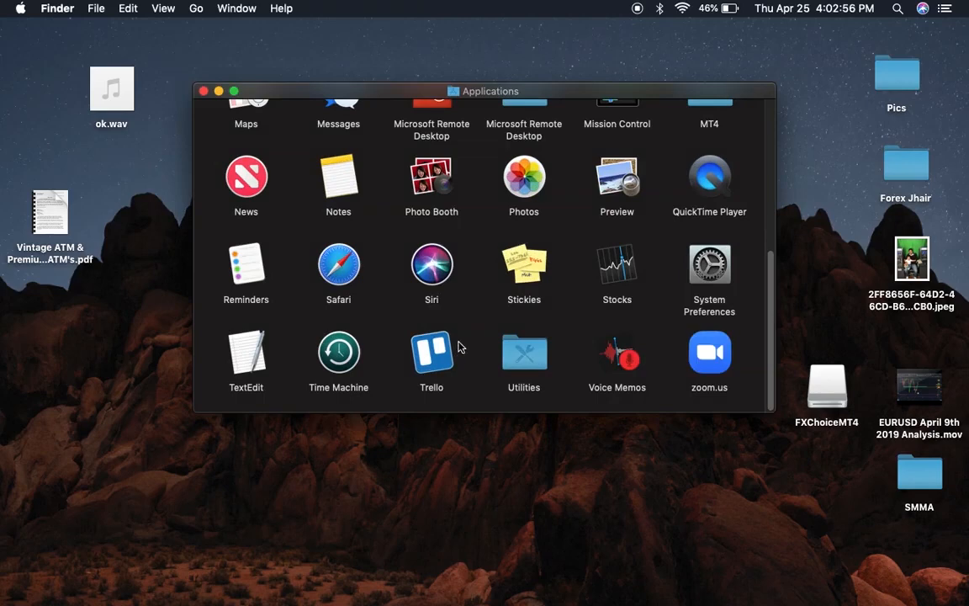
scroll(460, 348, "up", 1)
scroll(460, 347, "up", 5)
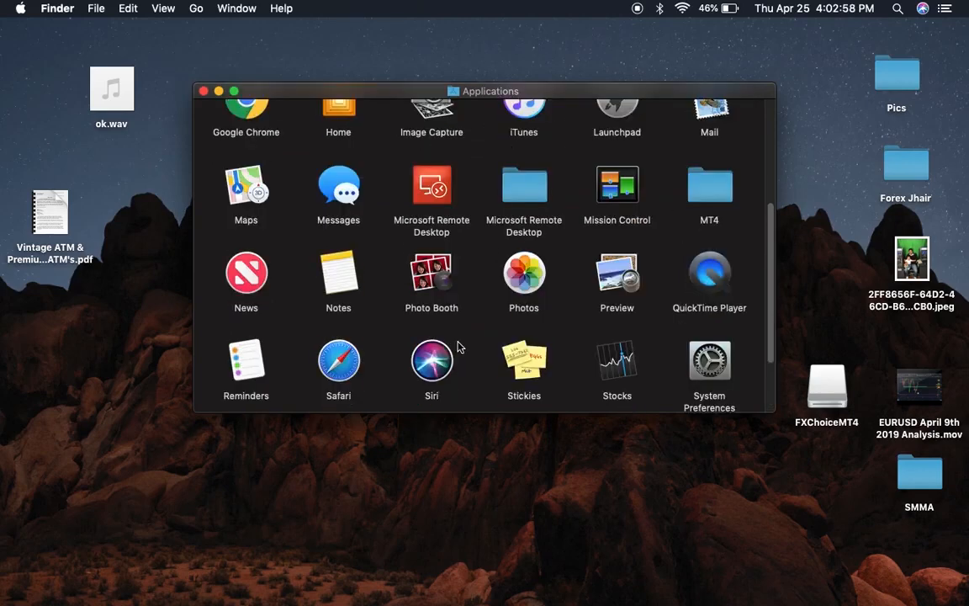
scroll(461, 347, "up", 5)
left_click(711, 219)
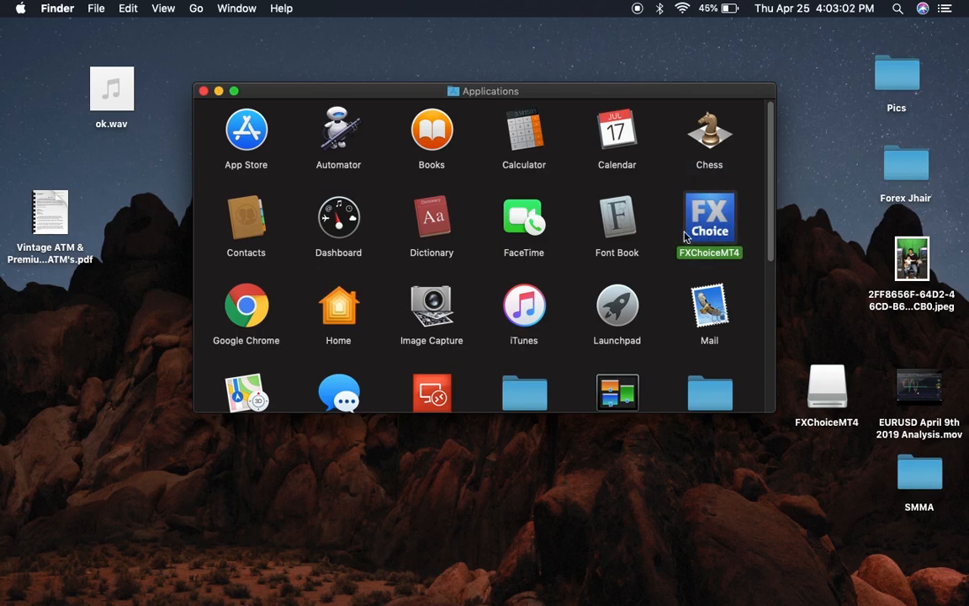
double_click(689, 234)
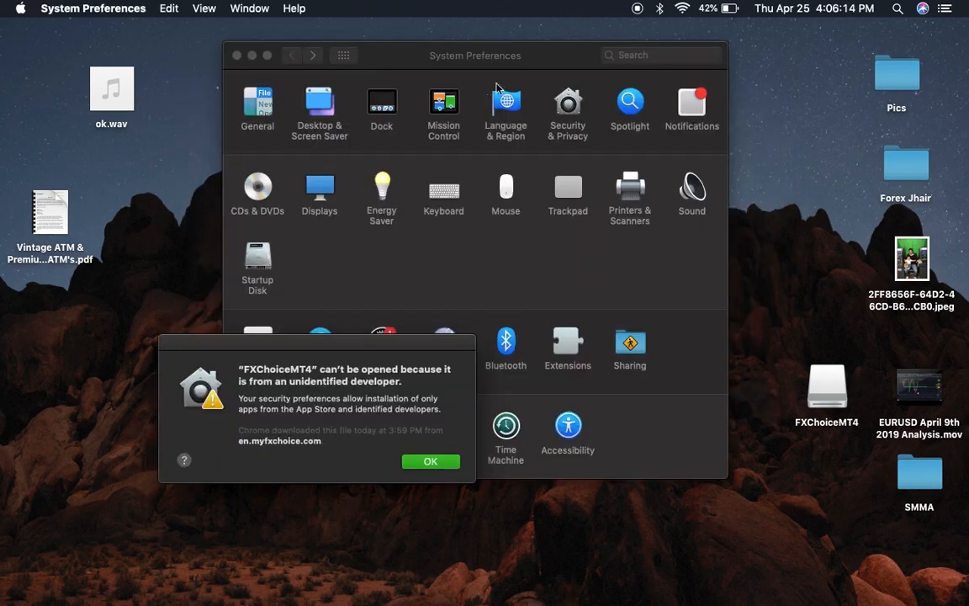
Step: In Security & Privacy, allow the blocked FXChoiceMT4 app to run with Open Anyway
left_click(576, 104)
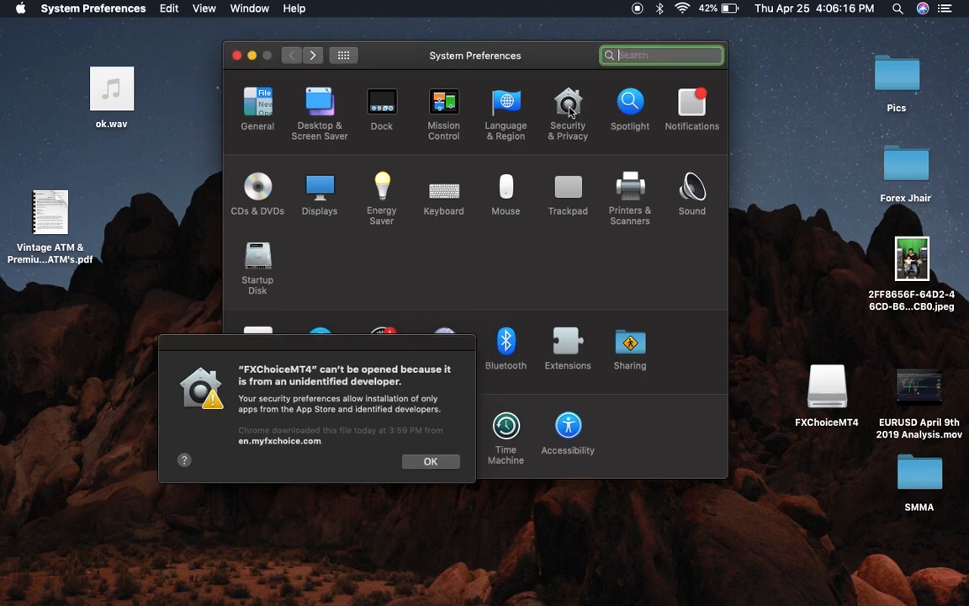
left_click(430, 461)
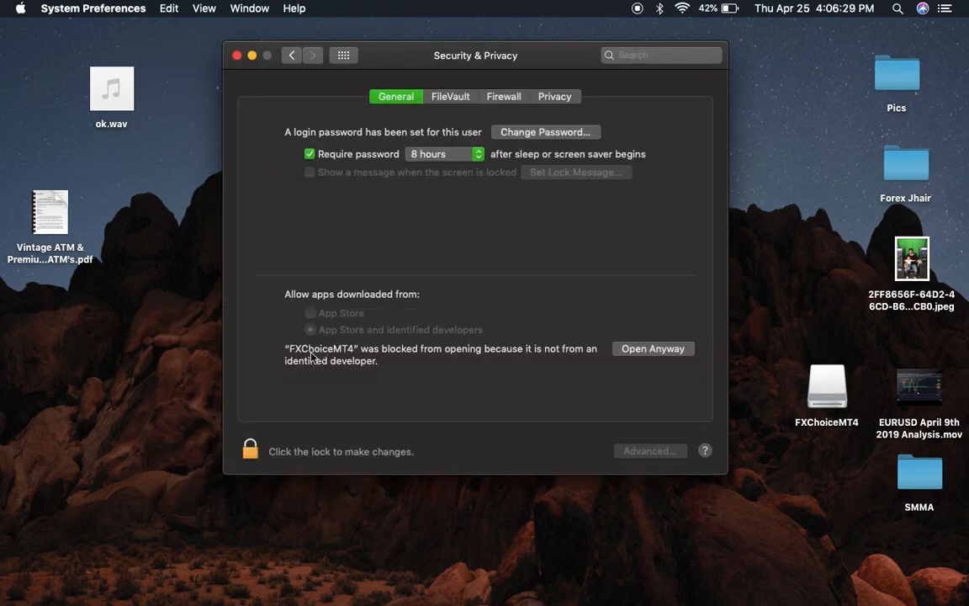
left_click(641, 355)
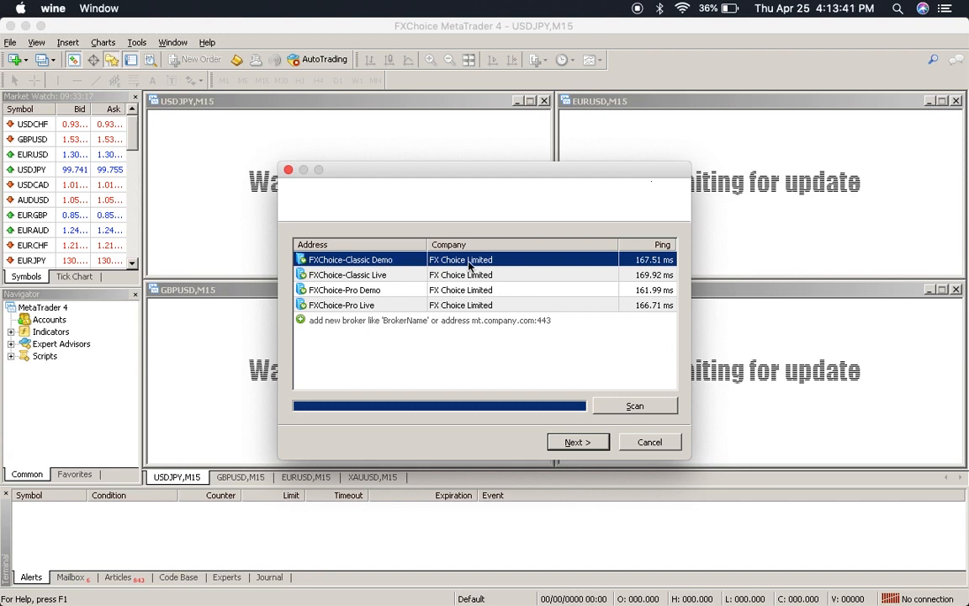
Step: Continue past the broker server list and choose to log in with an existing trade account
left_click(576, 442)
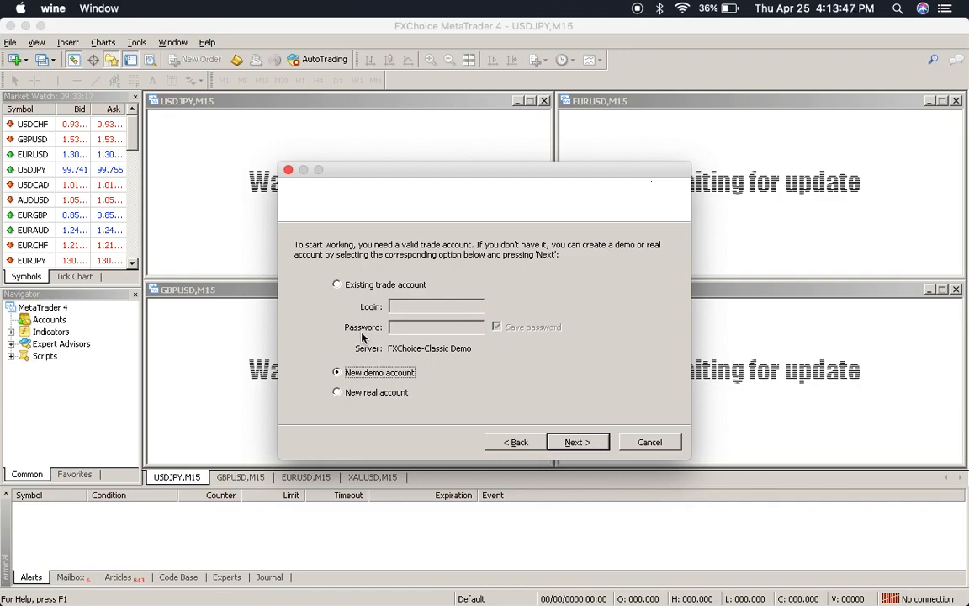
left_click(336, 285)
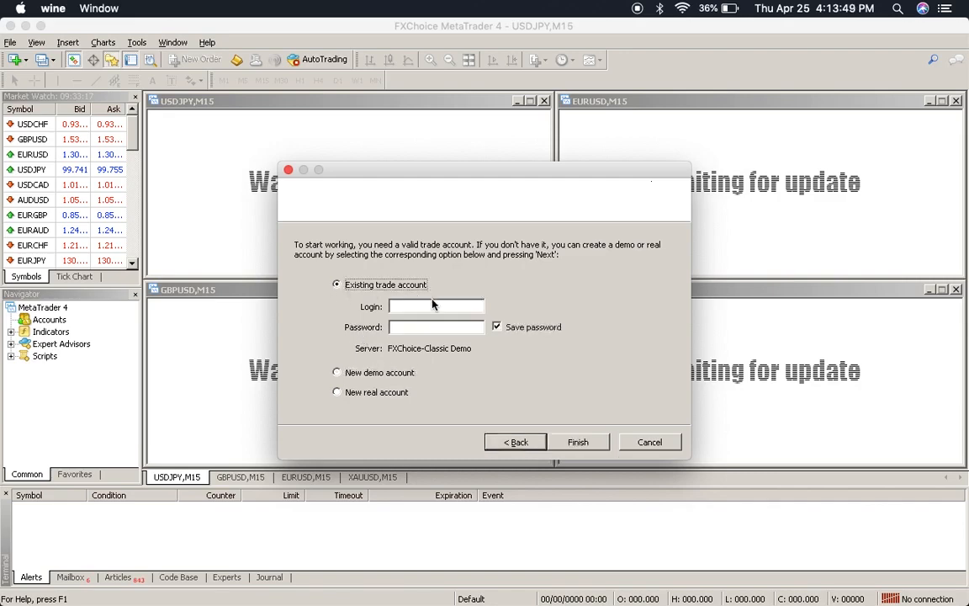
key("ctrl+Up")
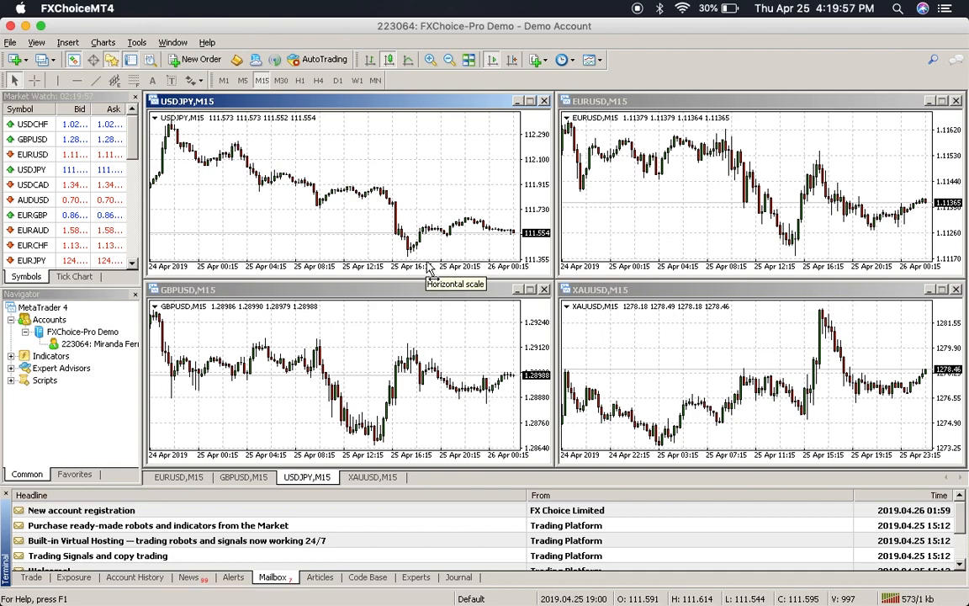
Step: Check the server connection and show the Trade tab's 1 000.00 USD balance, equity and free margin
key("ctrl+Up")
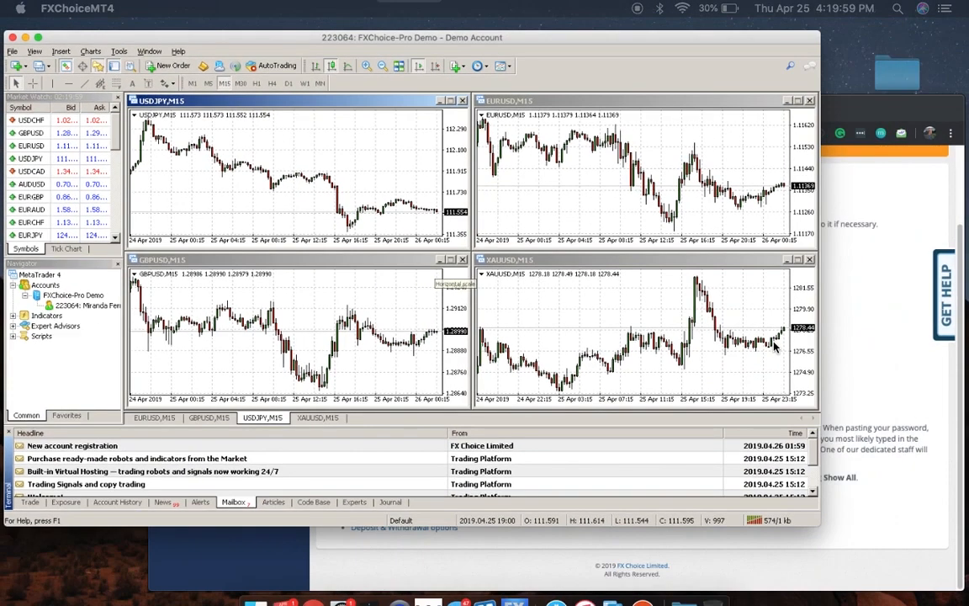
left_click(776, 347)
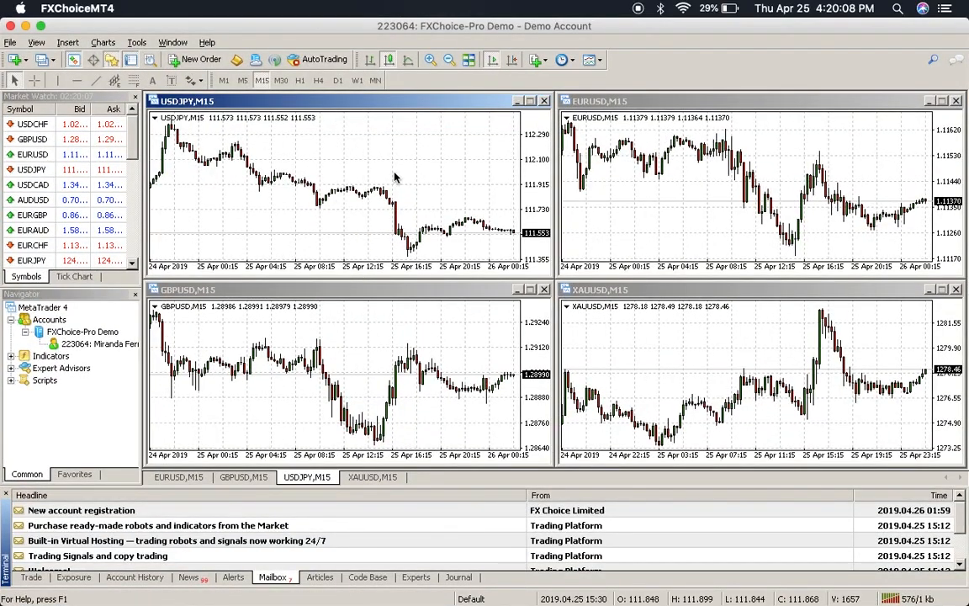
left_click(914, 599)
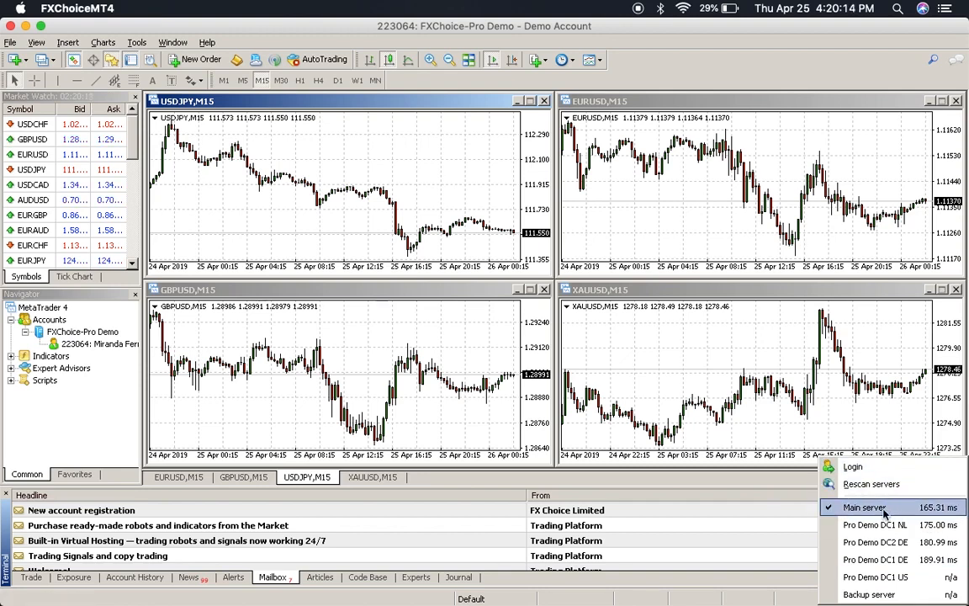
left_click(594, 473)
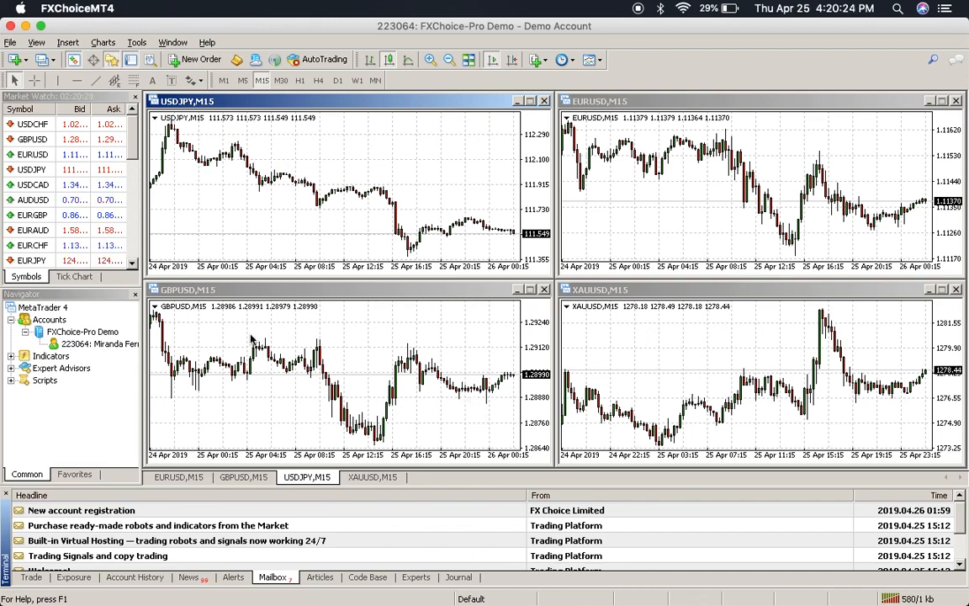
left_click(19, 576)
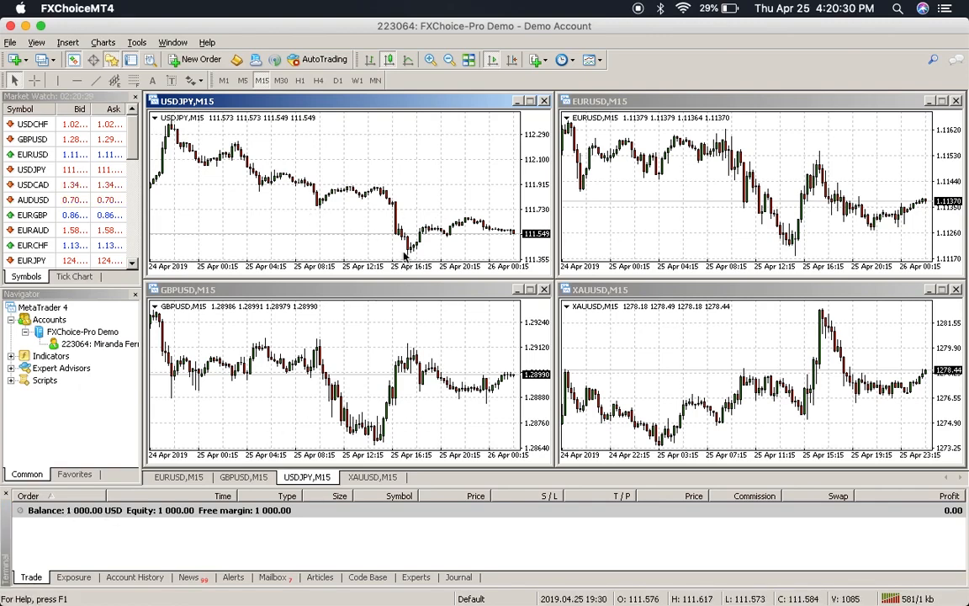
key("ctrl+Tab")
key("ctrl+Tab")
key("ctrl+Tab")
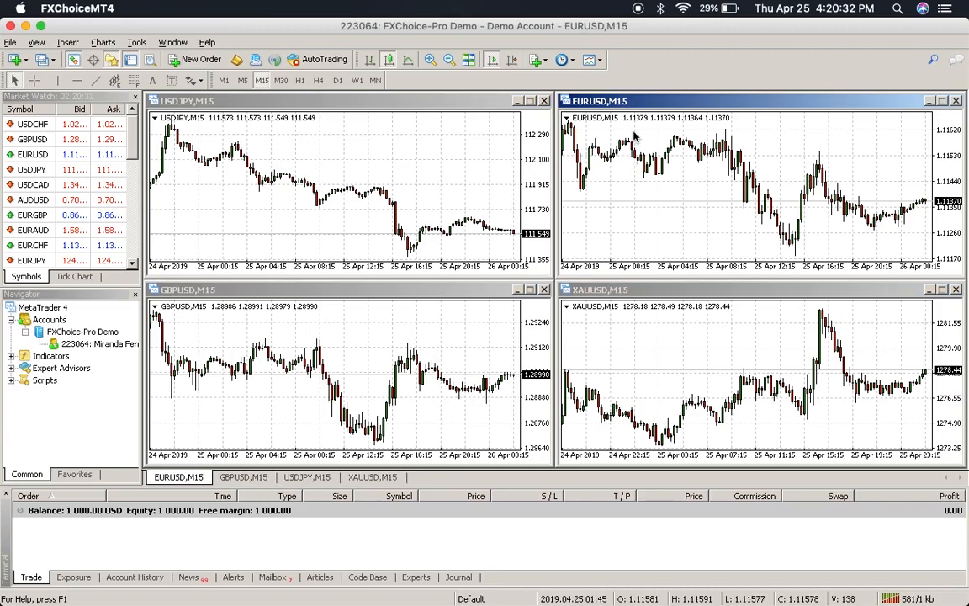
right_click(664, 167)
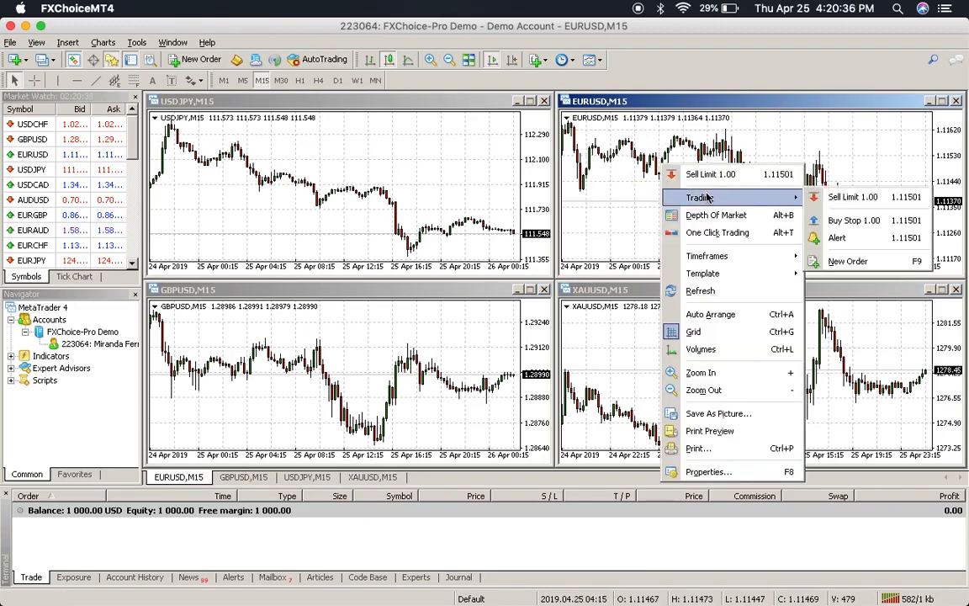
mouse_move(741, 197)
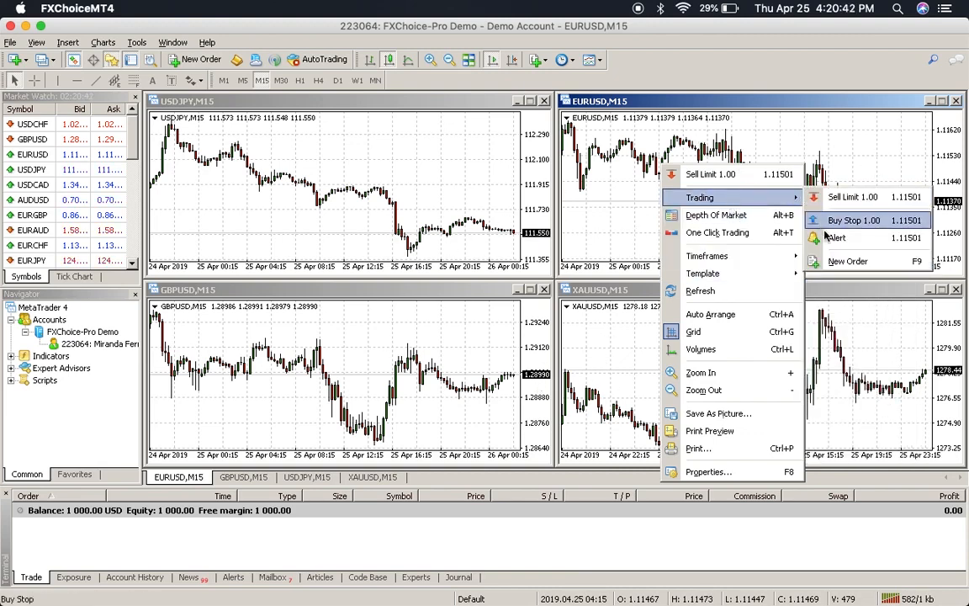
left_click(845, 261)
left_click_drag(618, 108, 334, 210)
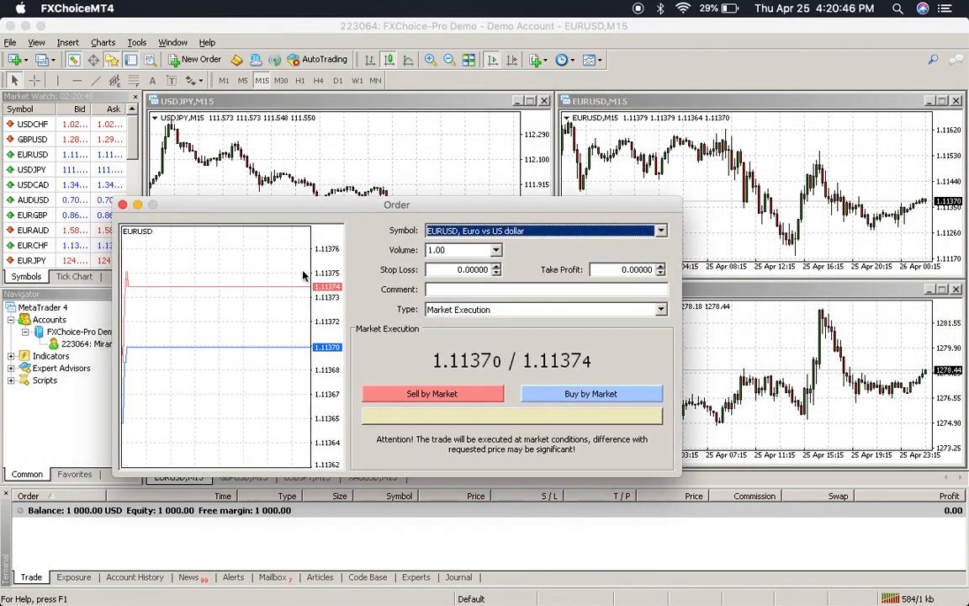
left_click(123, 205)
left_click(777, 330)
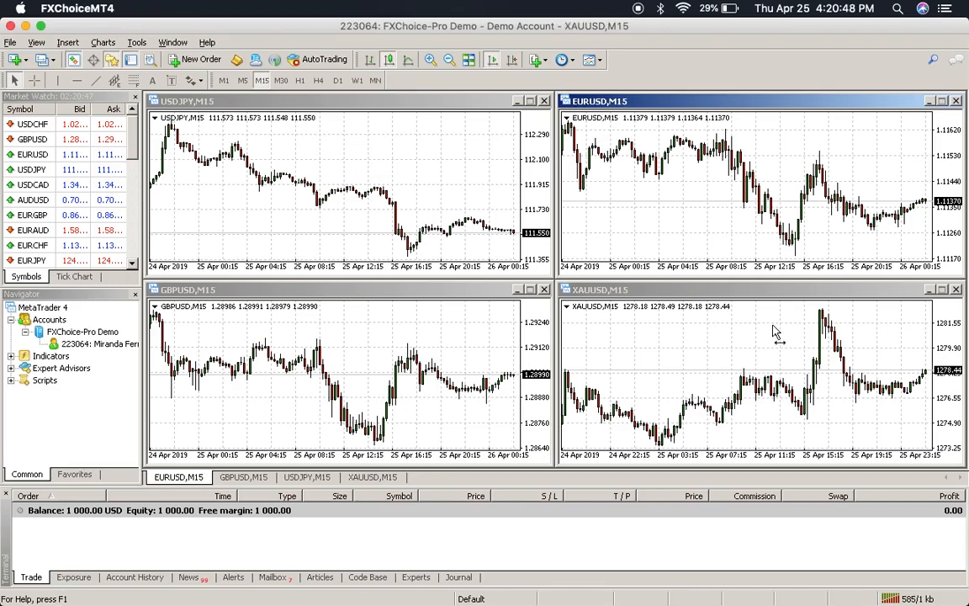
left_click(448, 362)
left_click(446, 189)
left_click(617, 154)
left_click(581, 328)
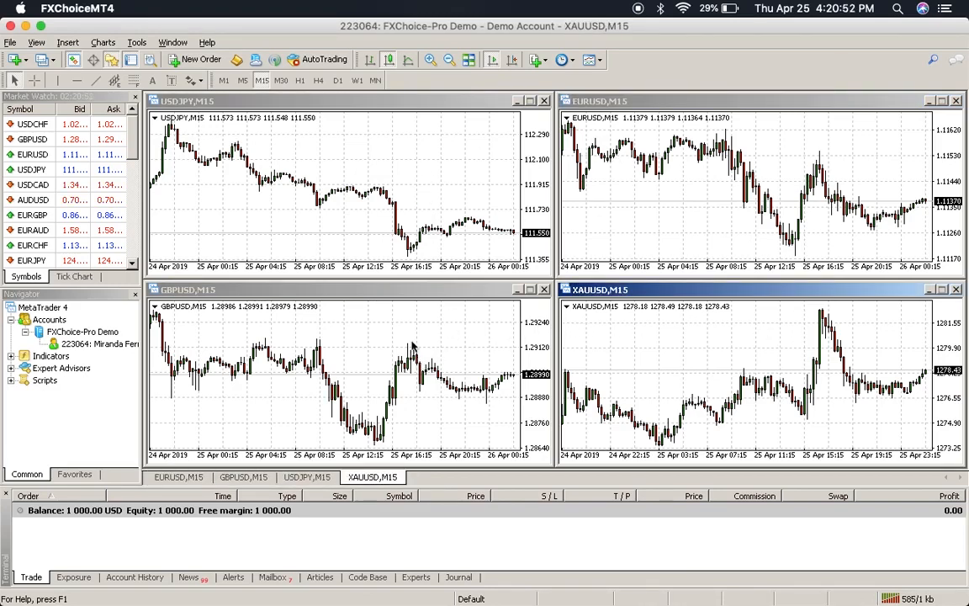
Step: Minimise MetaTrader, close the MetaTrader 4 download tab, and switch to the ForexHost tab
left_click(25, 26)
scroll(408, 389, "up", 3)
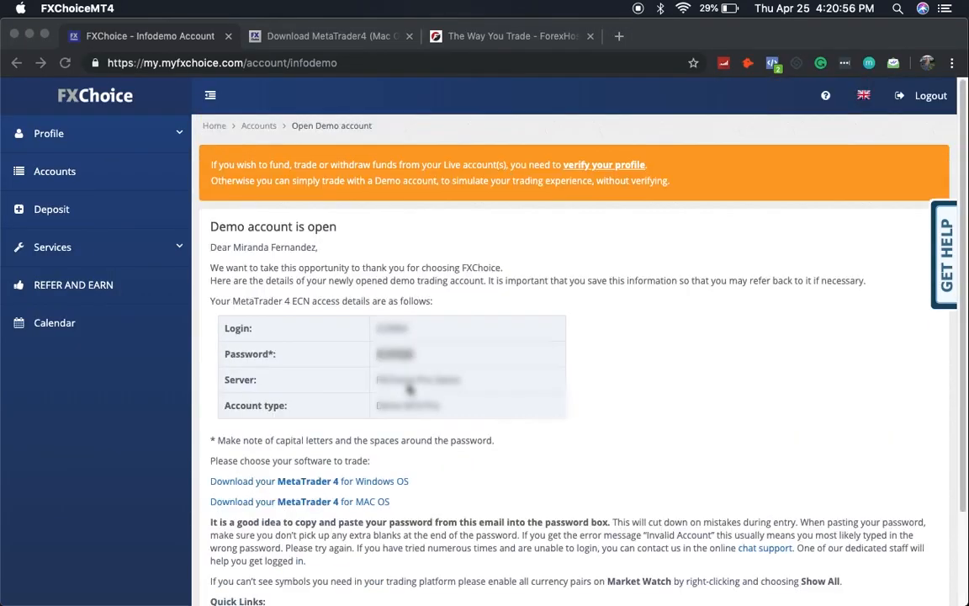
left_click(371, 36)
scroll(415, 352, "down", 10)
scroll(415, 351, "up", 10)
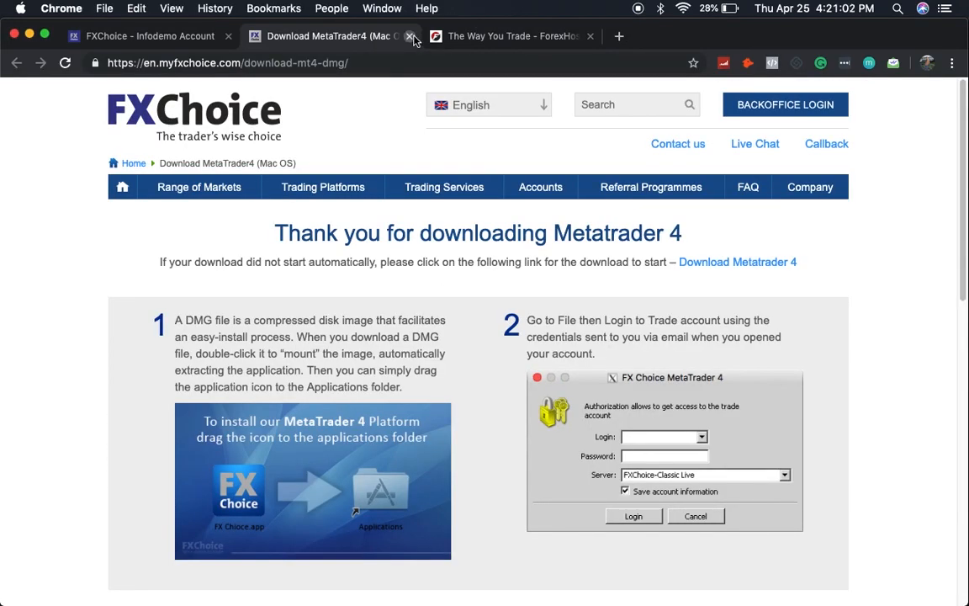
left_click(409, 35)
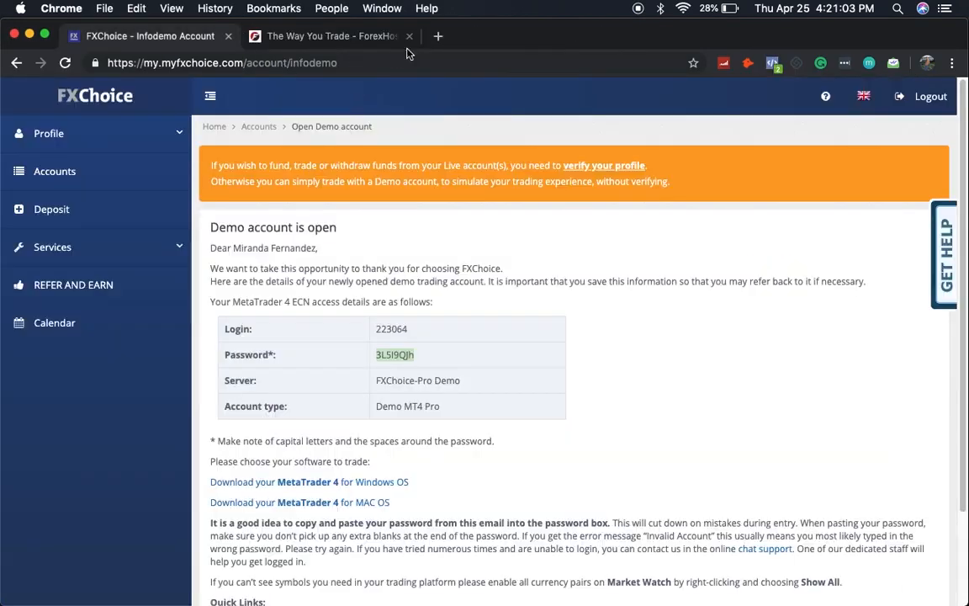
left_click(332, 35)
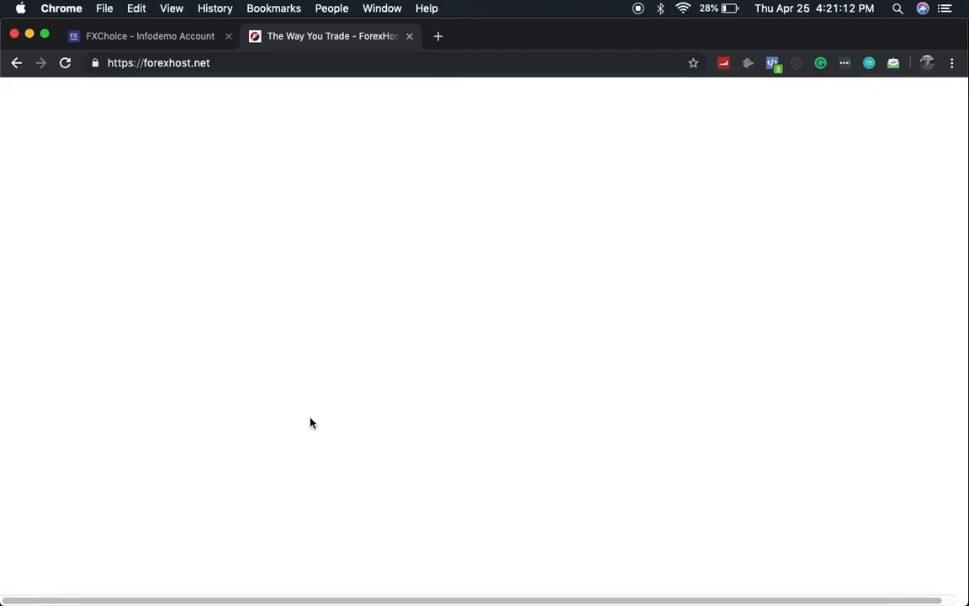
Step: Add the Basic Box Promo VPS plan to the cart twice, totalling $57.98 with BASICLAUNCH
scroll(310, 418, "down", 10)
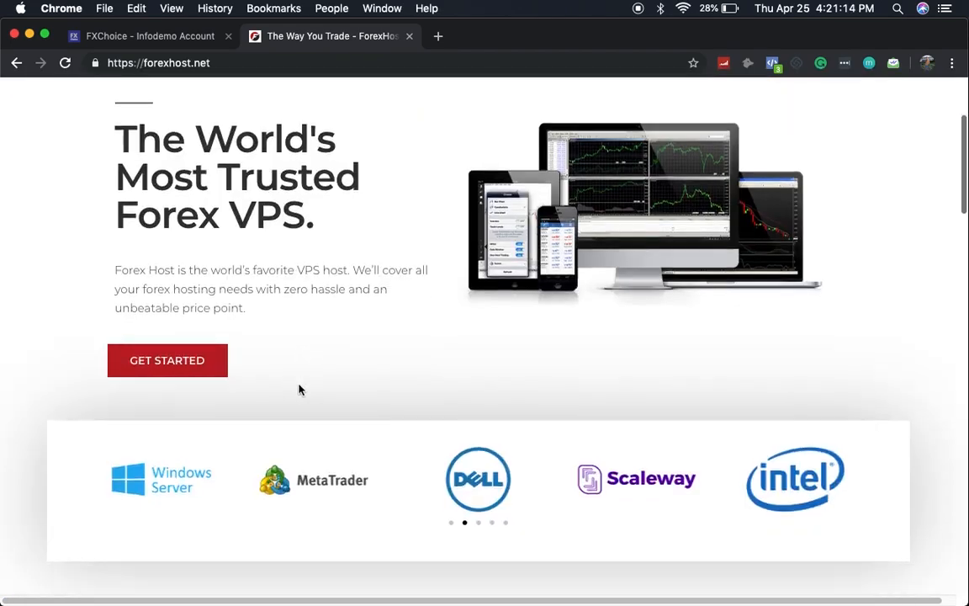
scroll(299, 388, "down", 15)
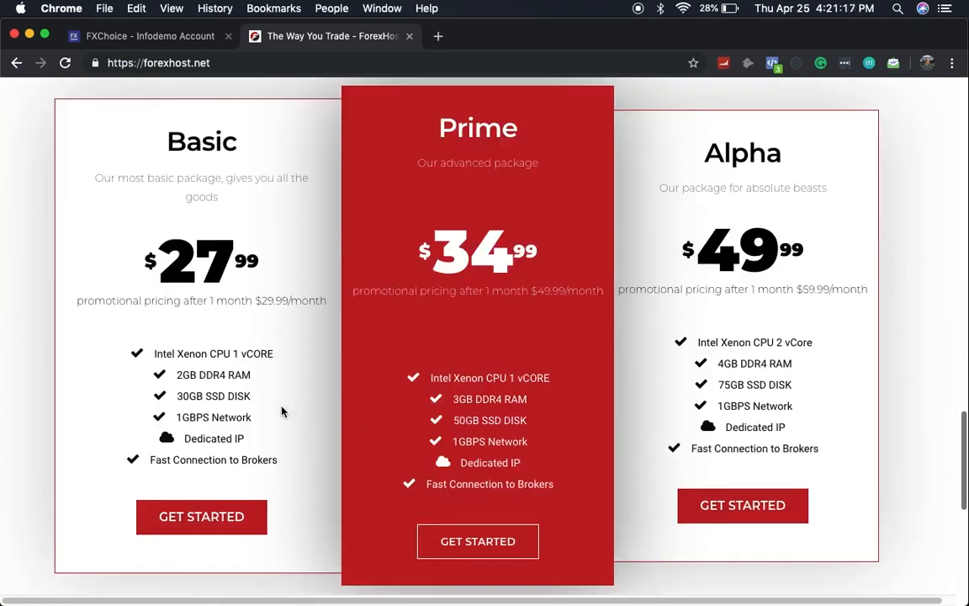
left_click(214, 525)
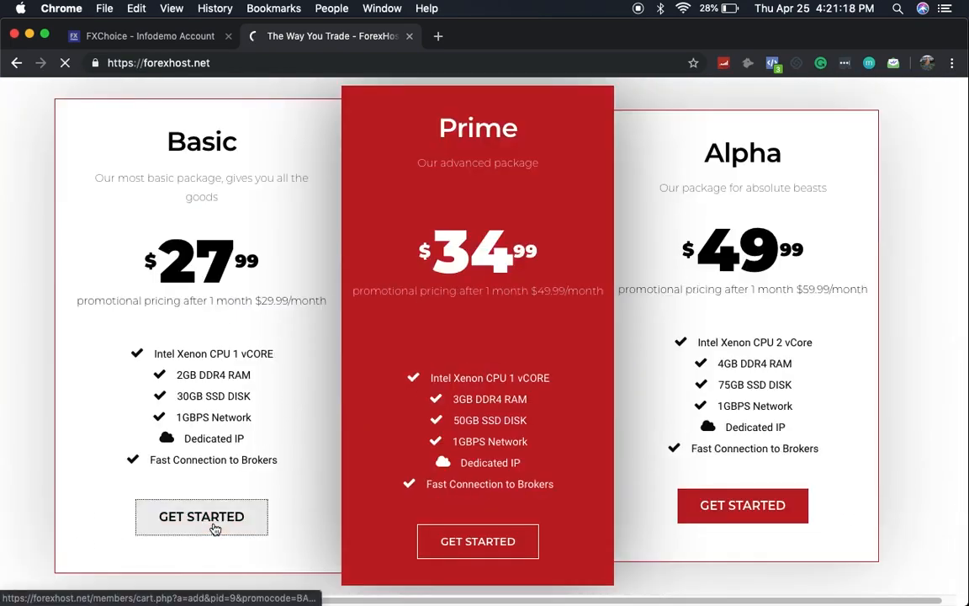
scroll(209, 389, "down", 3)
scroll(211, 383, "up", 4)
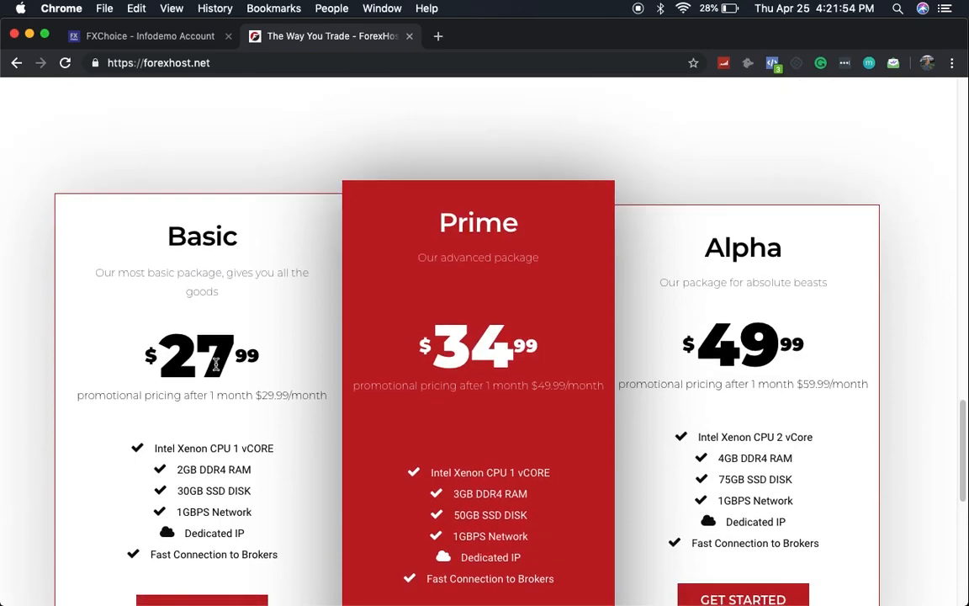
scroll(215, 368, "down", 2)
left_click(199, 459)
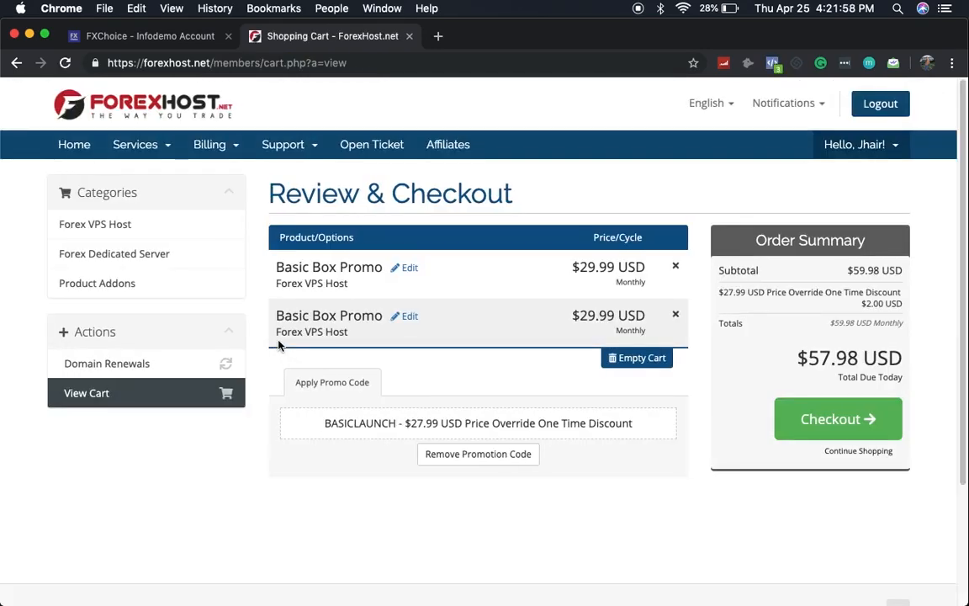
Step: Remove the duplicate Basic Box Promo plan and check out with the single plan
left_click(675, 266)
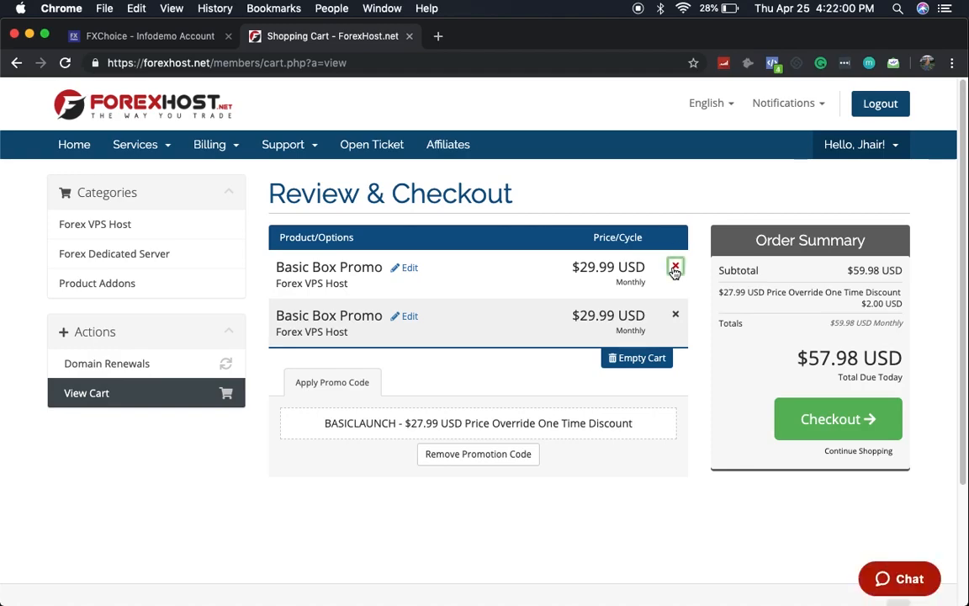
left_click(498, 266)
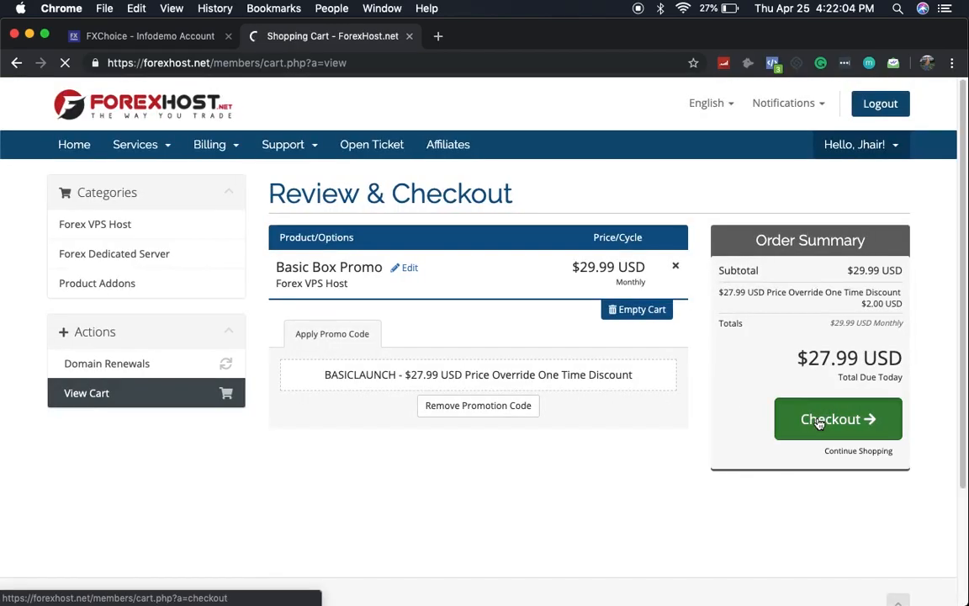
left_click(822, 420)
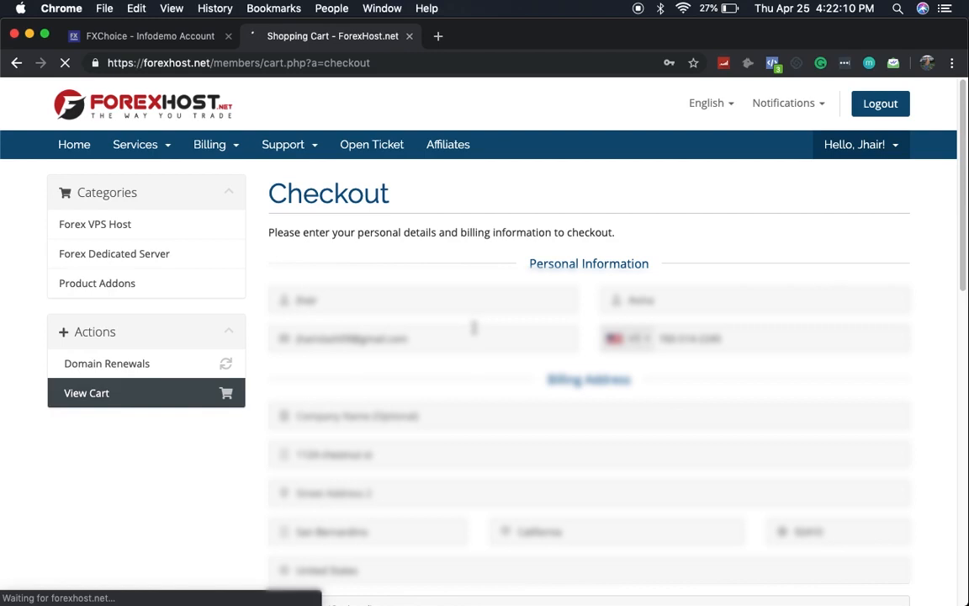
scroll(475, 335, "down", 1)
scroll(474, 335, "down", 2)
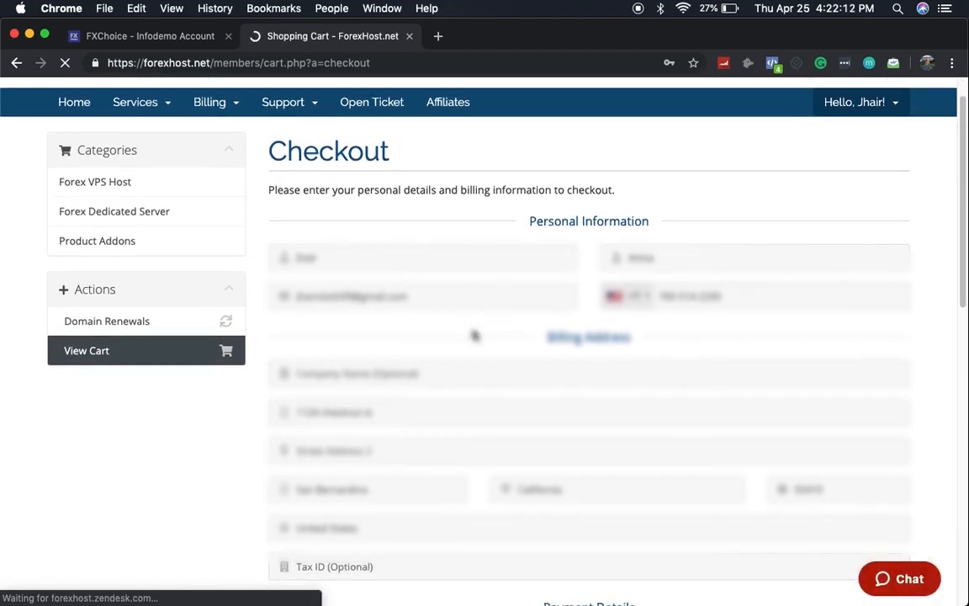
scroll(474, 337, "down", 4)
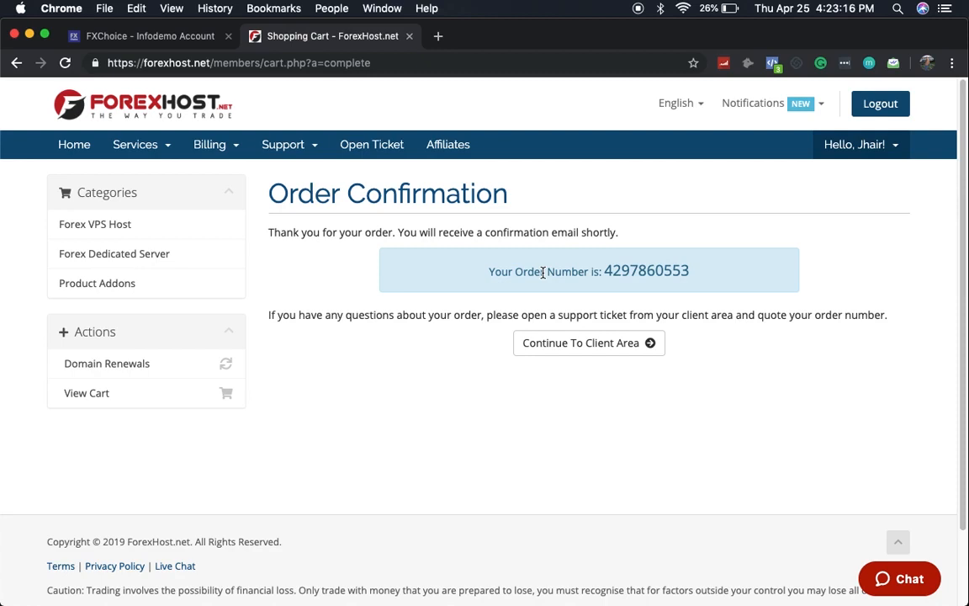
Step: Continue to the client area and review its dashboard of 0 services, quotes, tickets and invoices
left_click(627, 349)
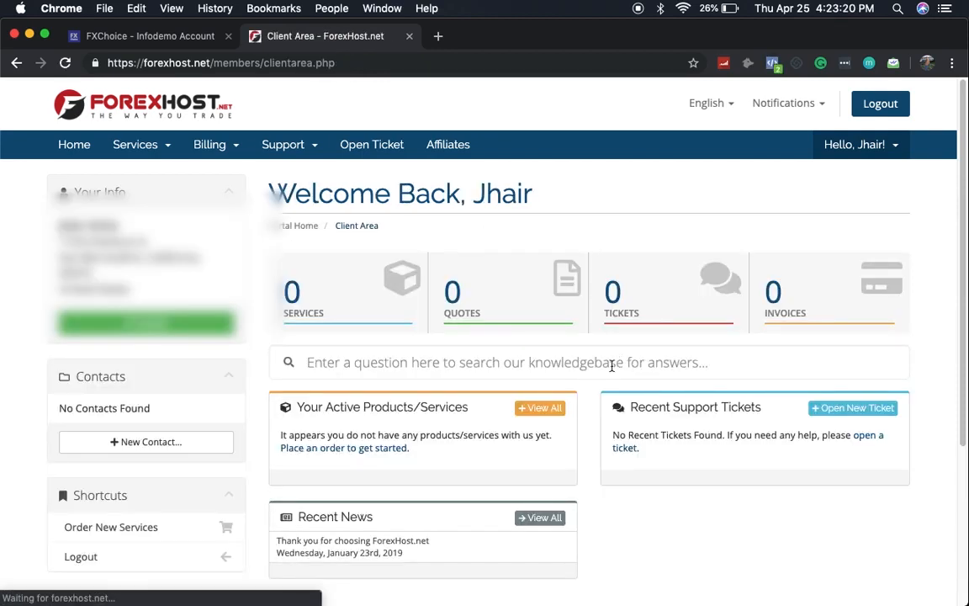
scroll(599, 387, "down", 1)
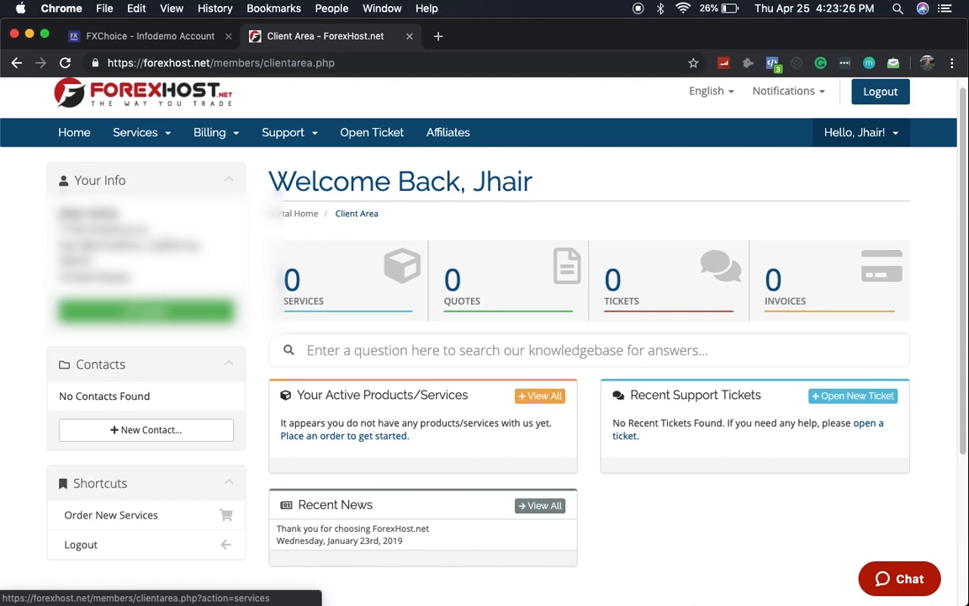
mouse_move(665, 593)
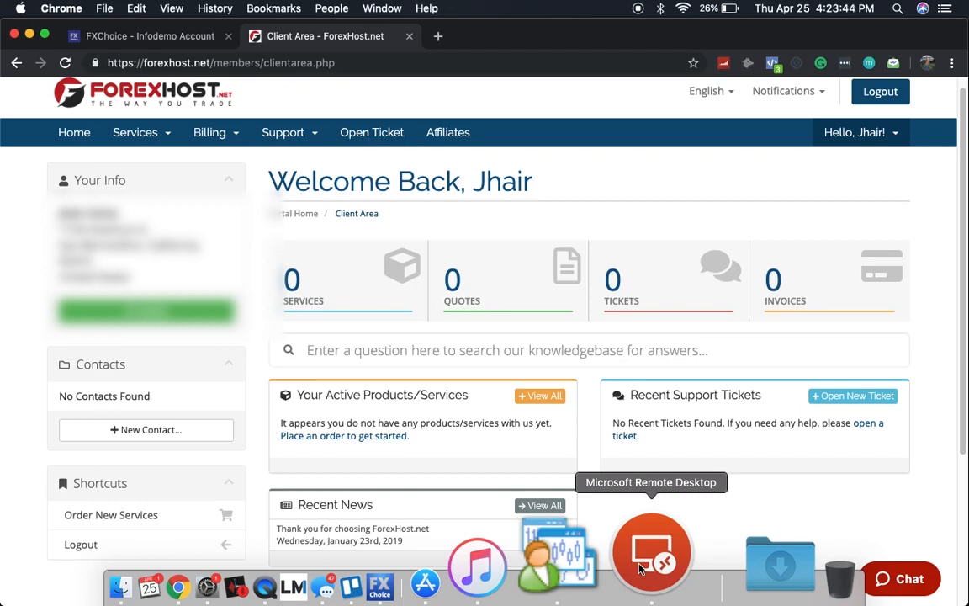
scroll(665, 493, "down", 5)
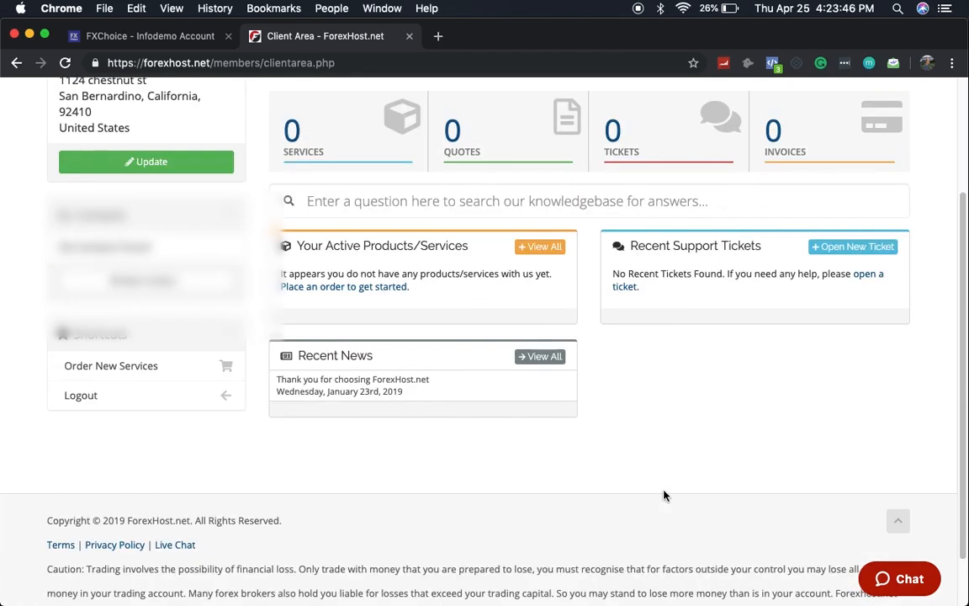
scroll(664, 494, "up", 5)
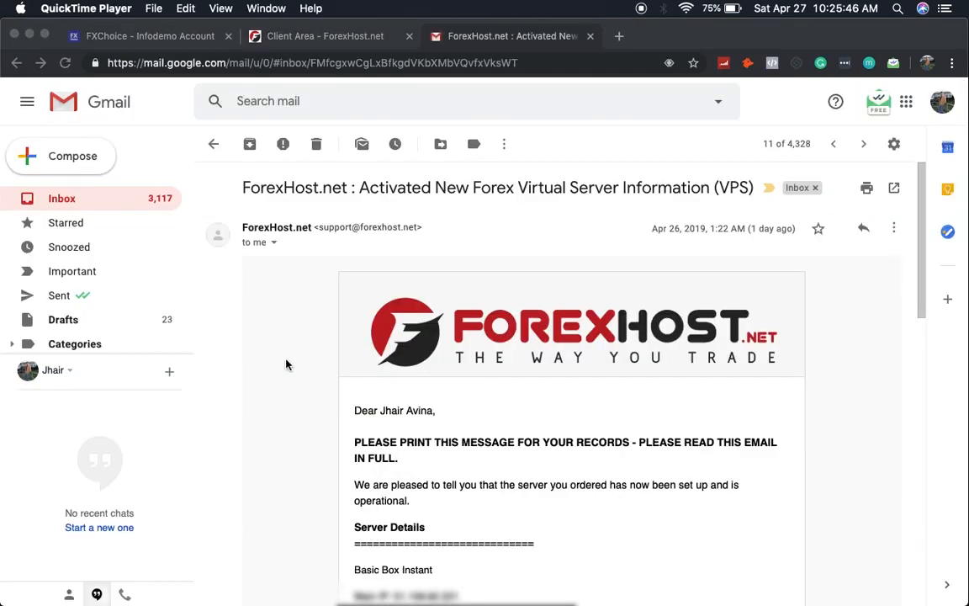
Step: Check the ForexHost client area tab, then return to the VPS activation email in Gmail
scroll(287, 364, "down", 1)
scroll(286, 365, "up", 1)
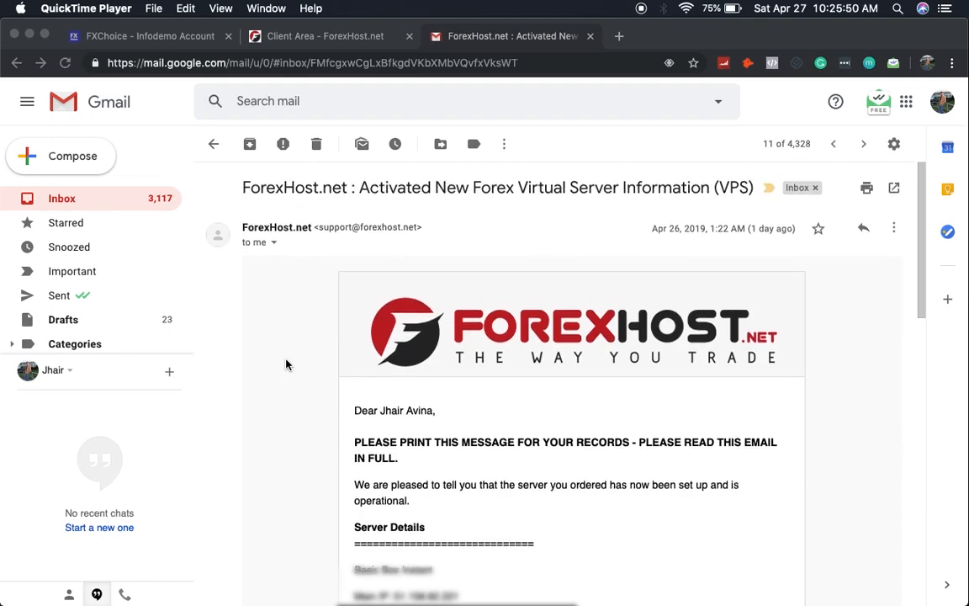
left_click(282, 39)
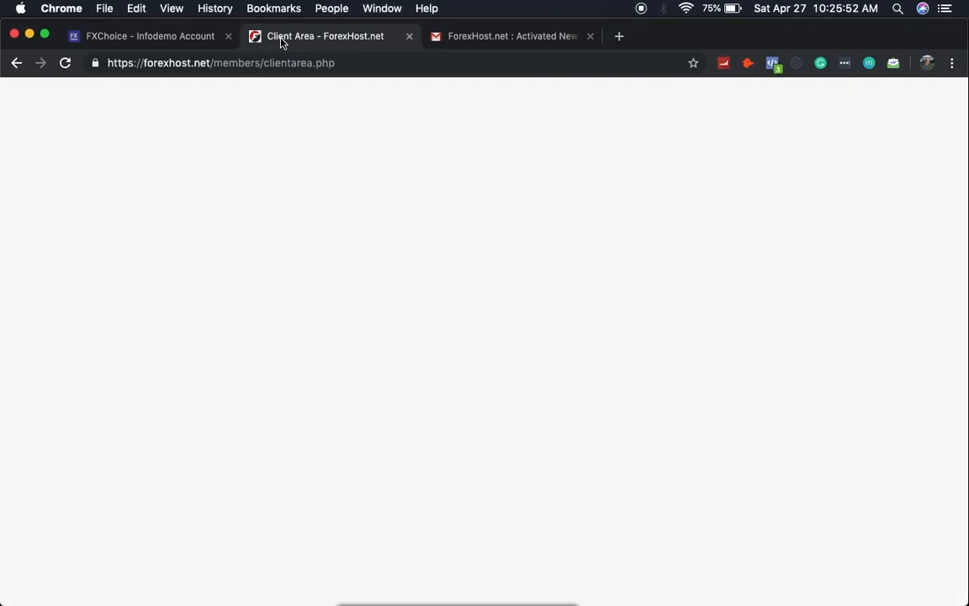
left_click(465, 36)
Step: Read through the email's Basic Box Instant server details and launch Microsoft Remote Desktop
scroll(437, 238, "down", 2)
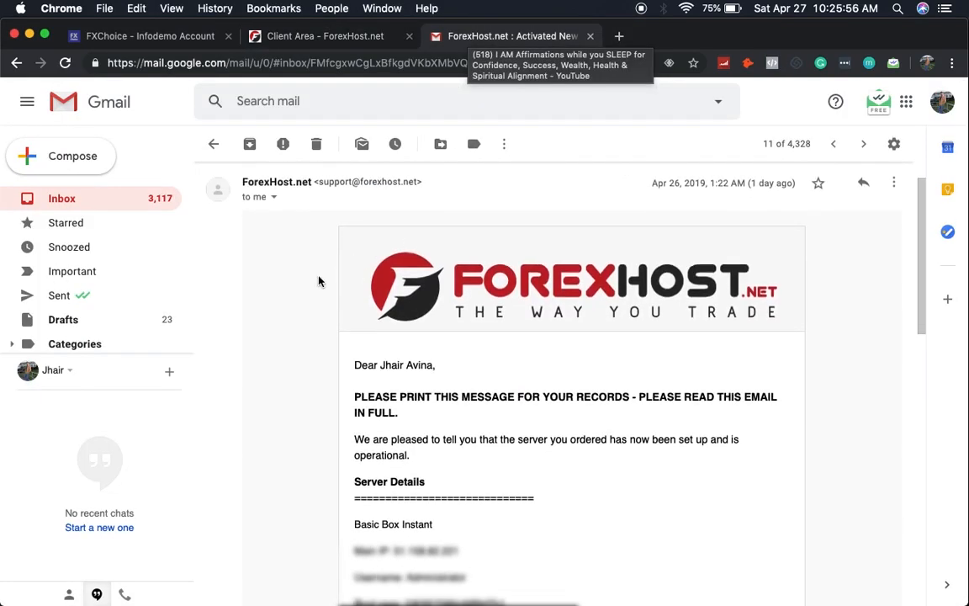
scroll(324, 286, "down", 3)
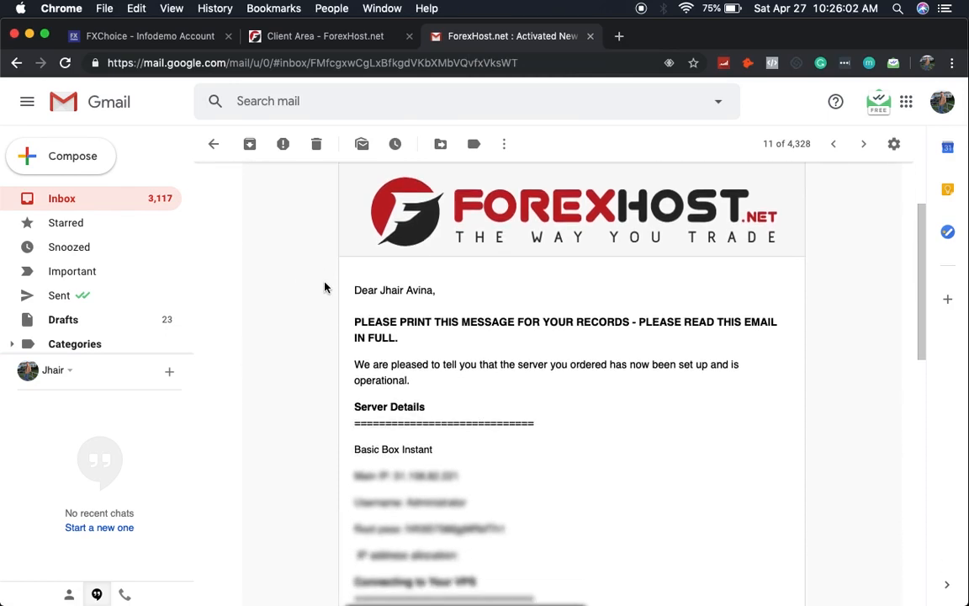
scroll(325, 288, "down", 4)
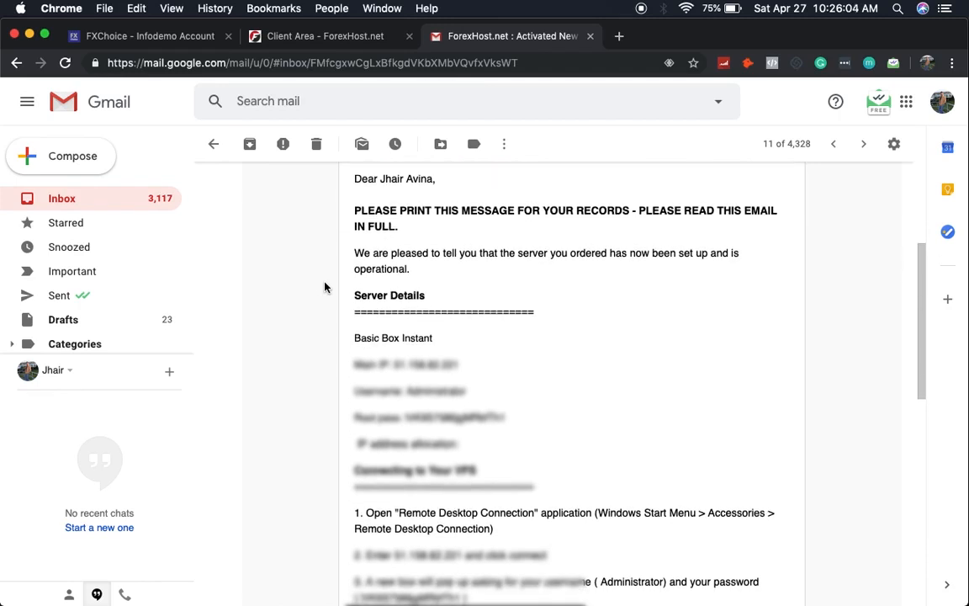
mouse_move(606, 599)
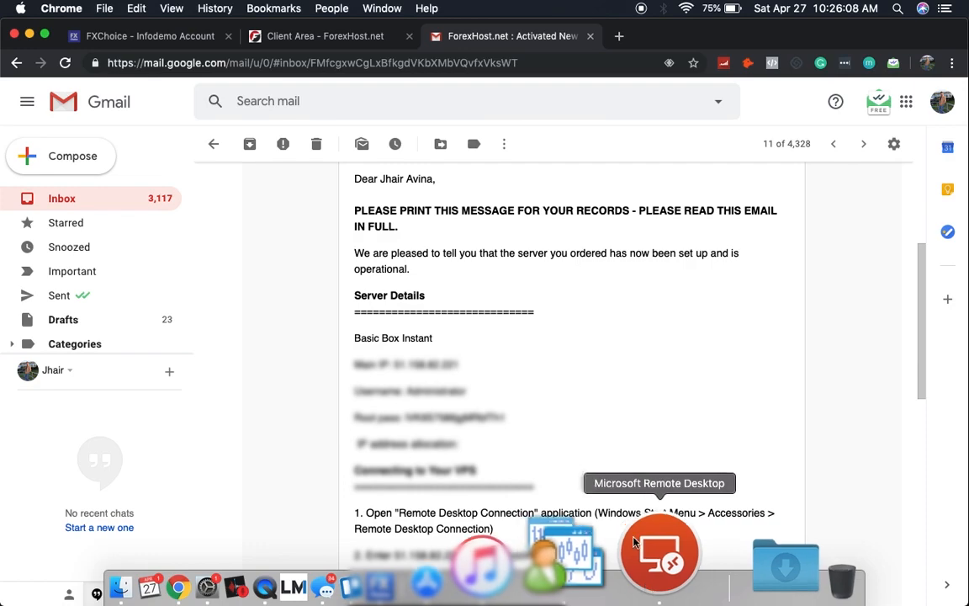
scroll(608, 459, "down", 3)
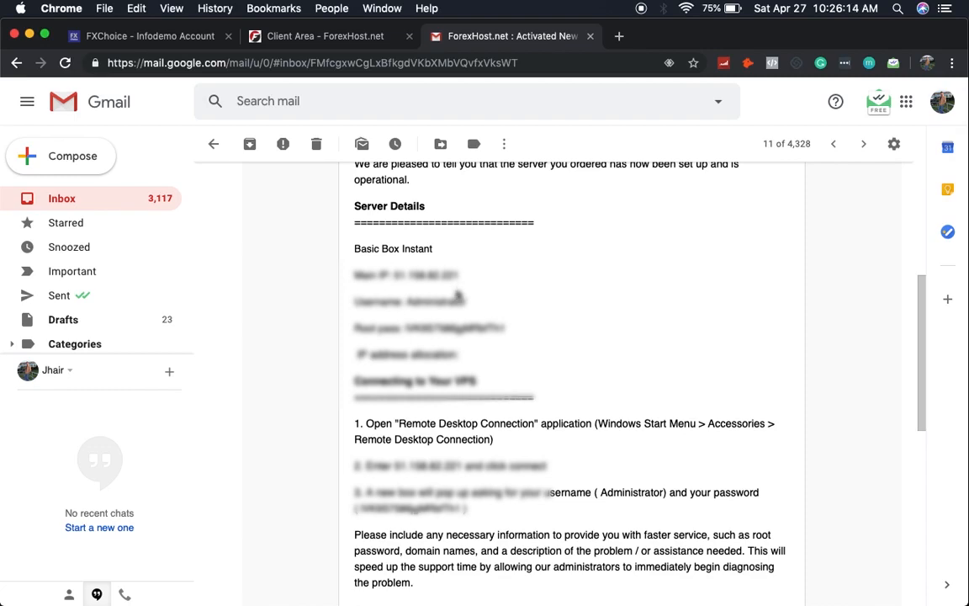
scroll(459, 296, "down", 2)
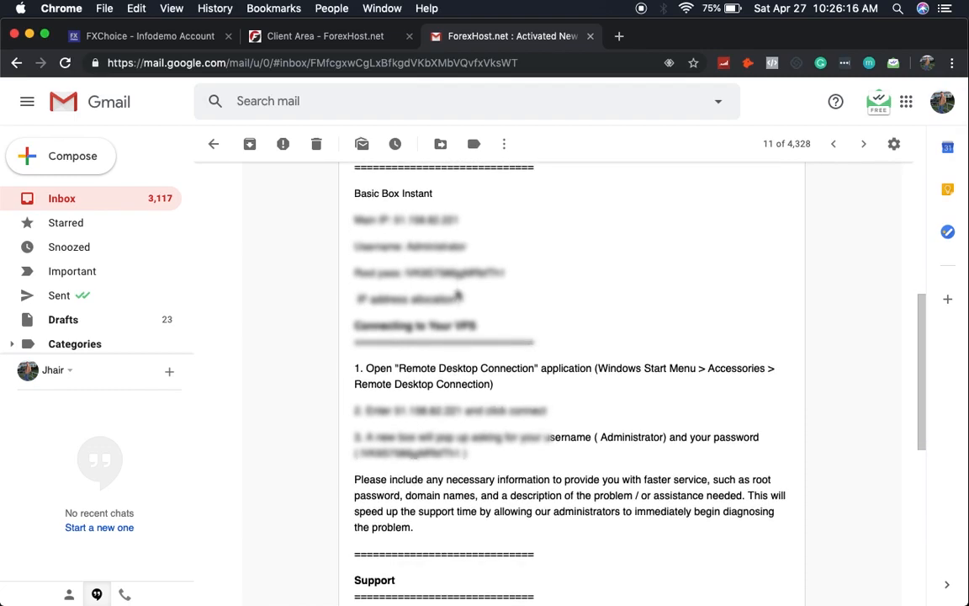
scroll(459, 295, "up", 2)
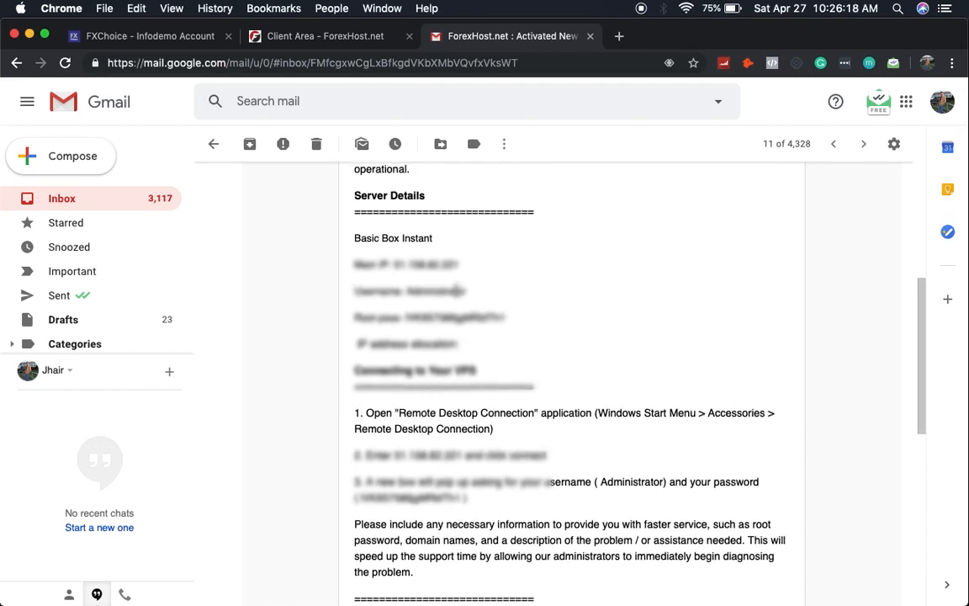
scroll(459, 290, "down", 1)
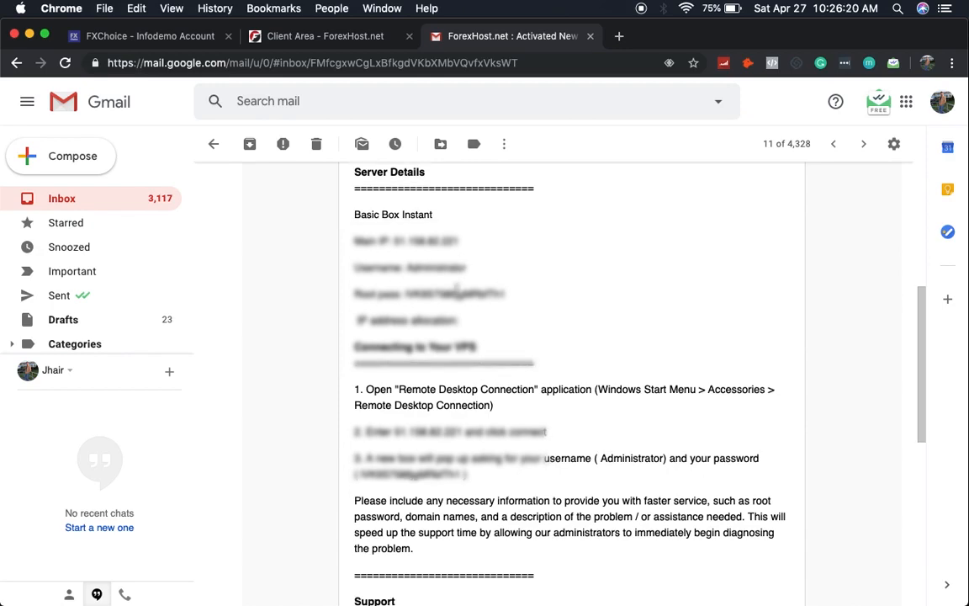
scroll(457, 292, "down", 7)
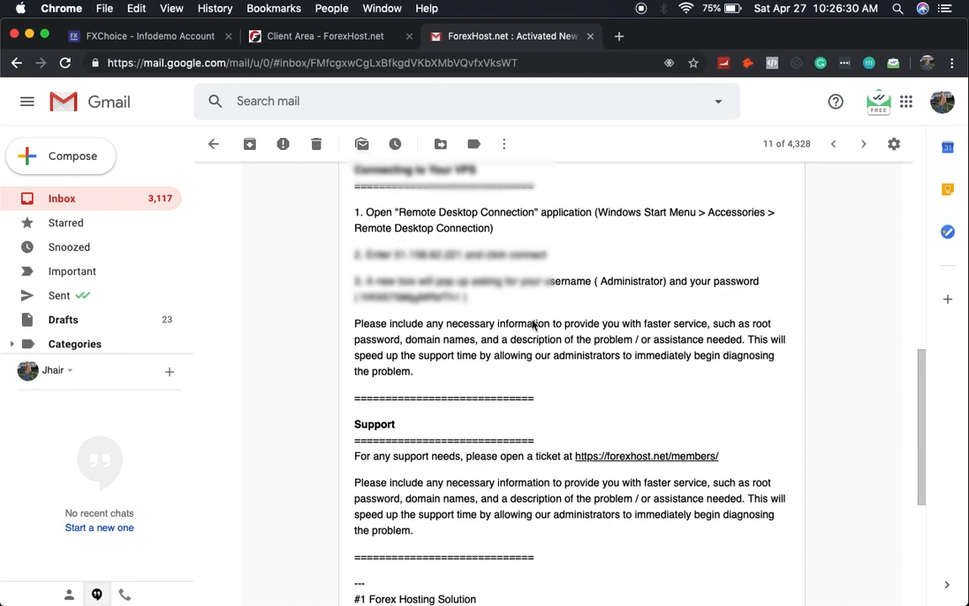
mouse_move(631, 584)
left_click(630, 584)
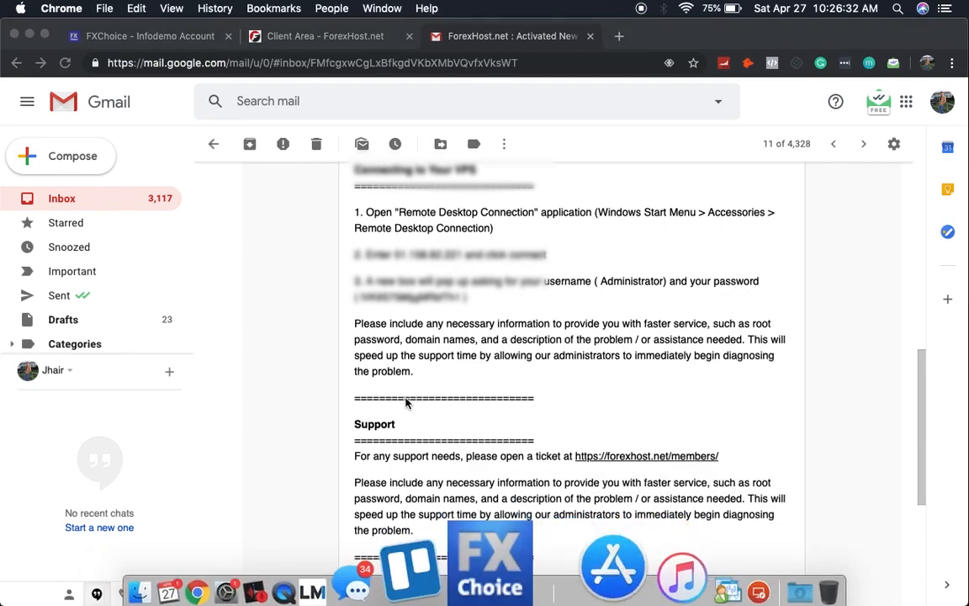
Step: Add a desktop with PC name 51.158.82.221, copied from the activation email
left_click_drag(166, 58, 263, 57)
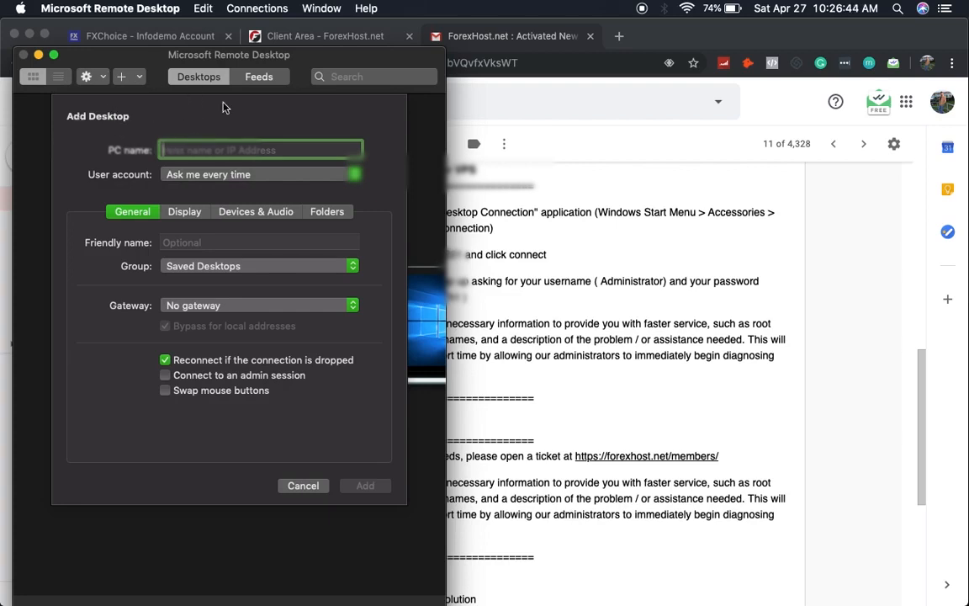
left_click_drag(333, 62, 271, 55)
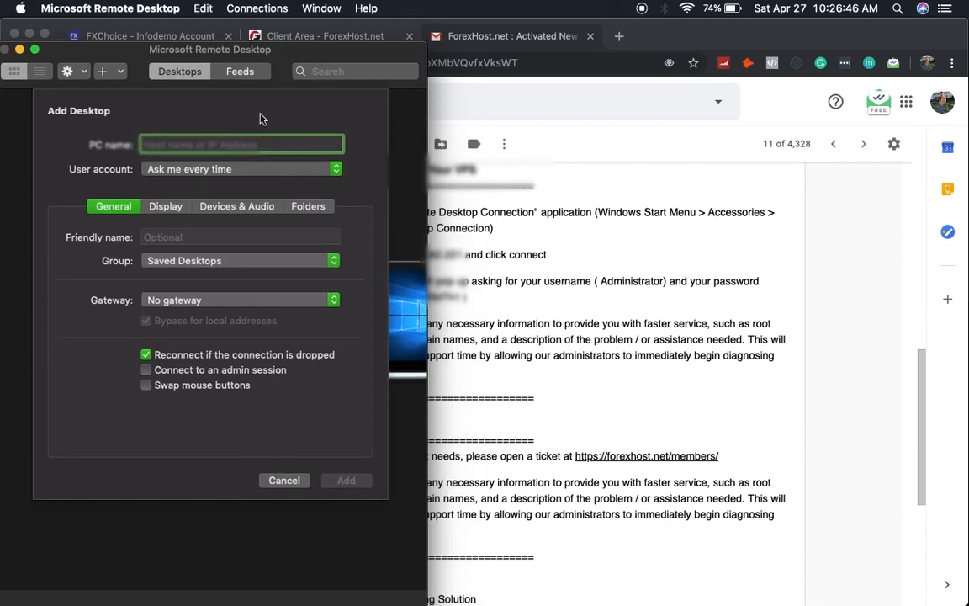
left_click_drag(366, 56, 284, 59)
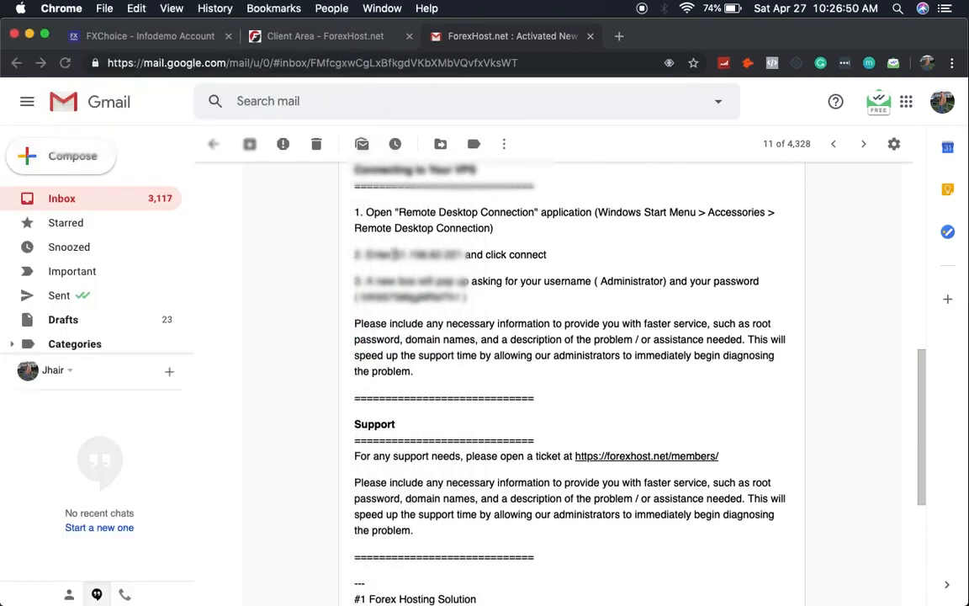
left_click(354, 226)
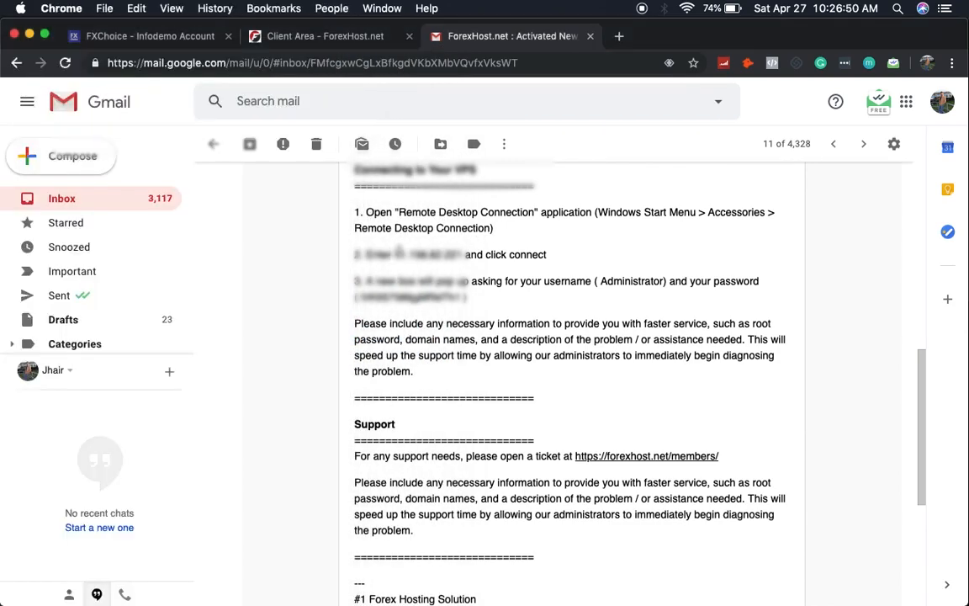
left_click_drag(396, 254, 462, 258)
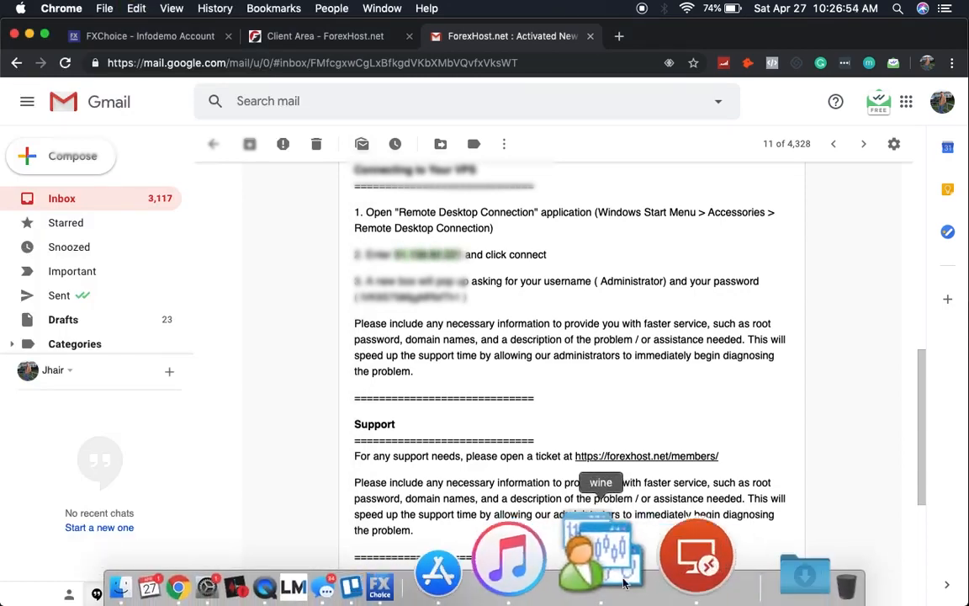
left_click(644, 570)
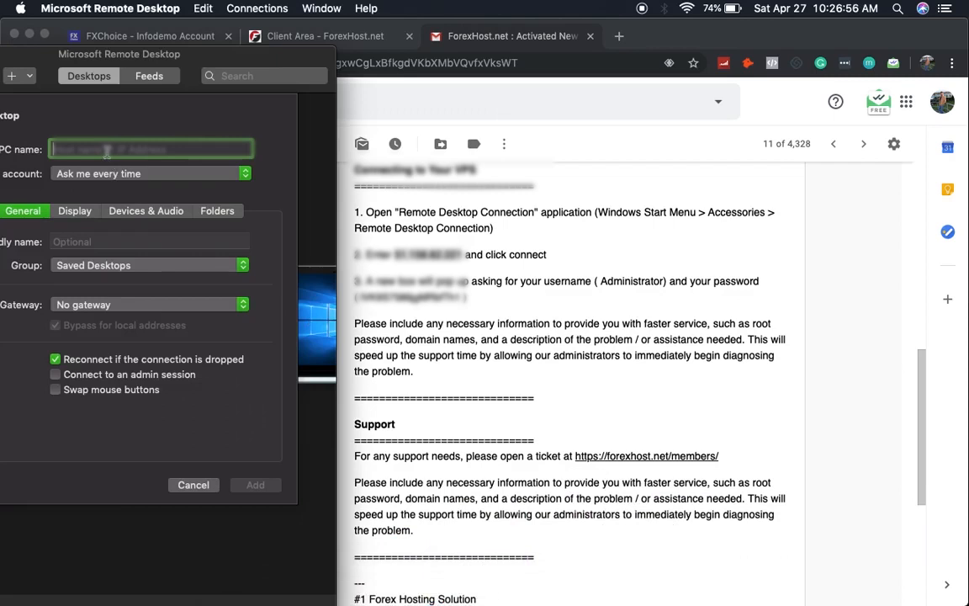
key("super+v")
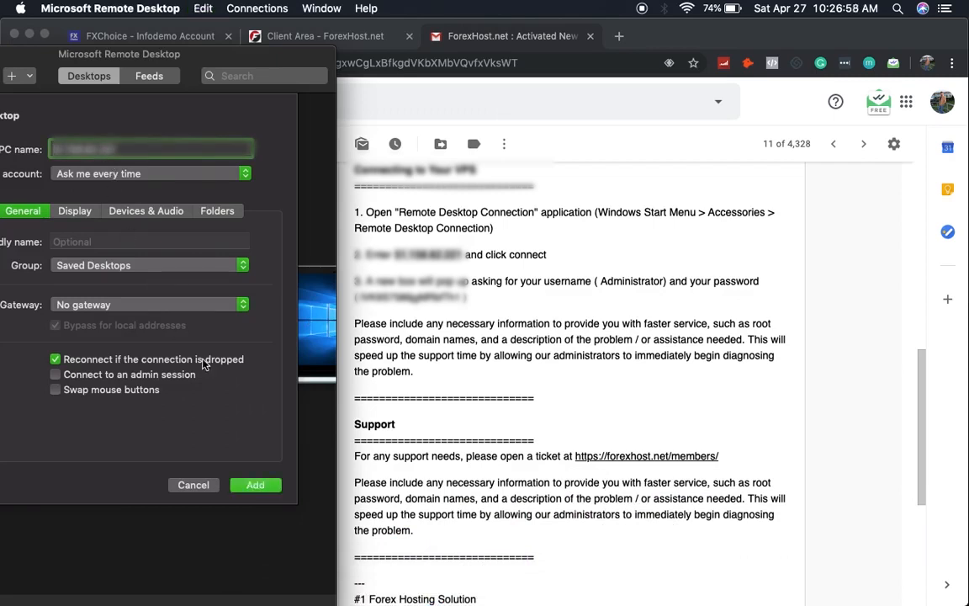
left_click(252, 487)
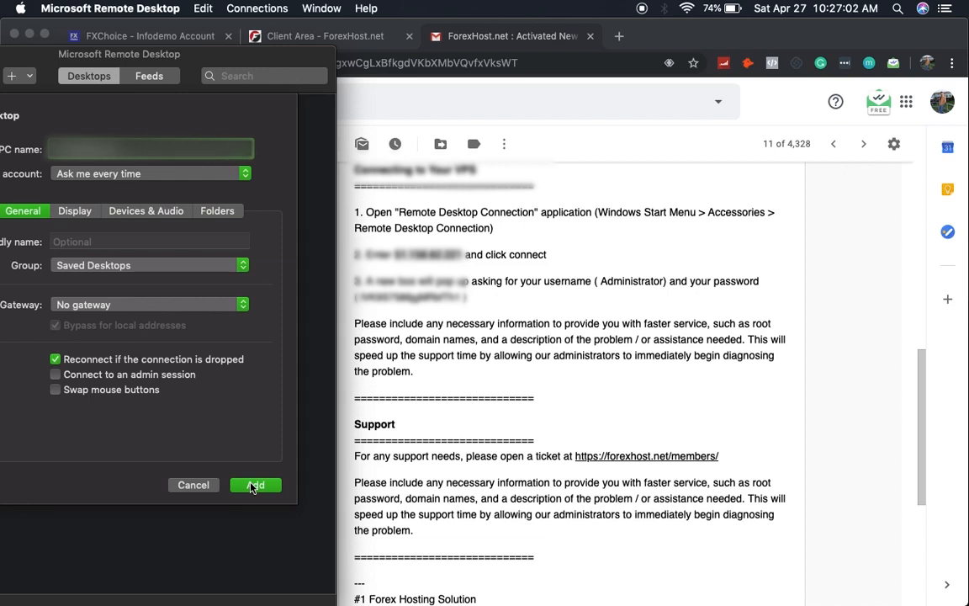
double_click(277, 53)
Step: Start connecting to the saved 51.158.82.221 desktop
left_click_drag(277, 53, 421, 94)
left_click(239, 217)
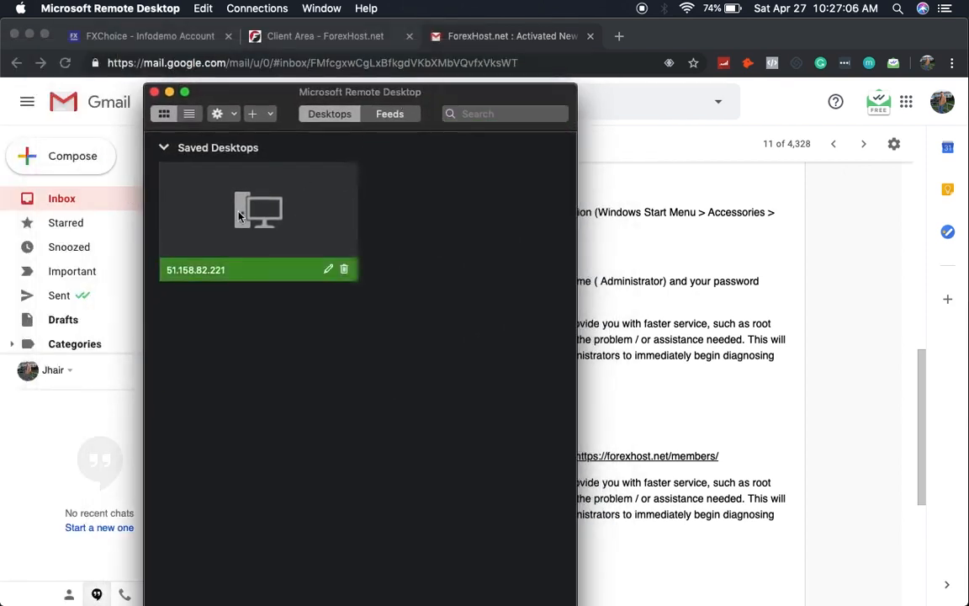
double_click(239, 217)
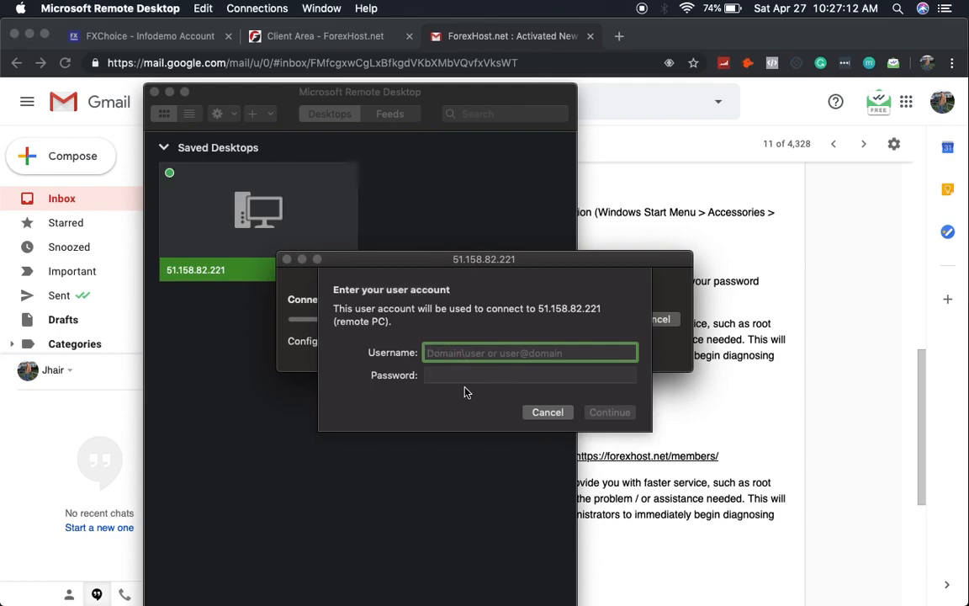
left_click_drag(407, 111, 110, 229)
left_click_drag(357, 263, 428, 352)
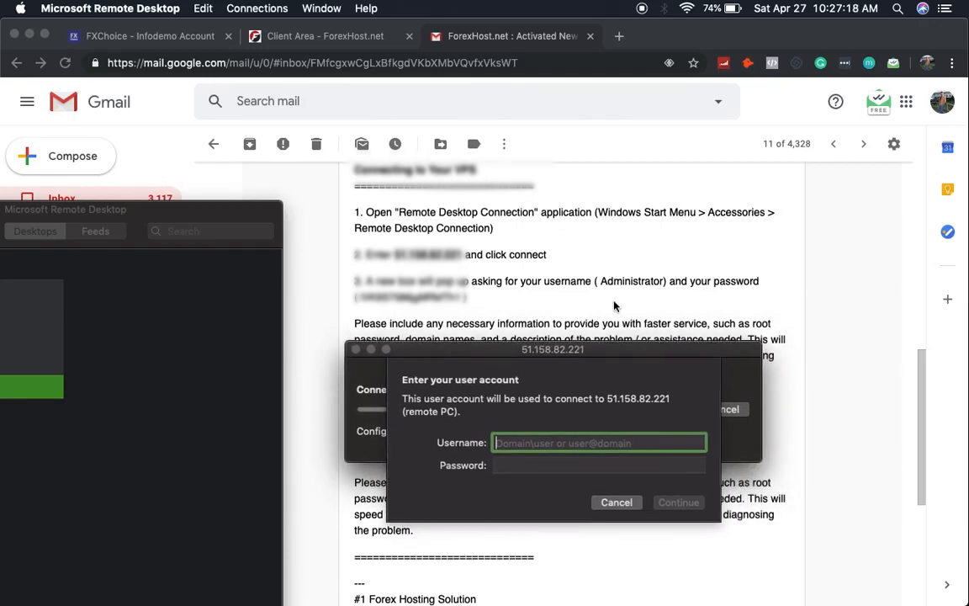
Step: Copy the VPS username from the ForexHost email into the account prompt
left_click(605, 283)
left_click_drag(601, 281, 664, 282)
key("super+c")
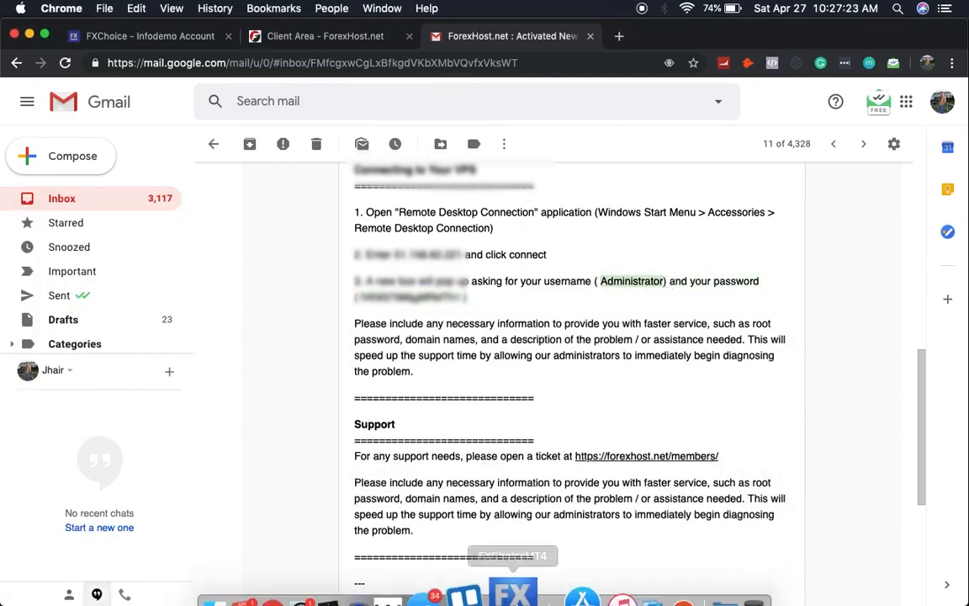
left_click(645, 581)
key("super+v")
key("Tab")
Step: Paste the VPS password from the email, submit, and accept the unverified certificate warning
left_click_drag(484, 364, 485, 420)
left_click(459, 297)
left_click_drag(460, 298, 364, 296)
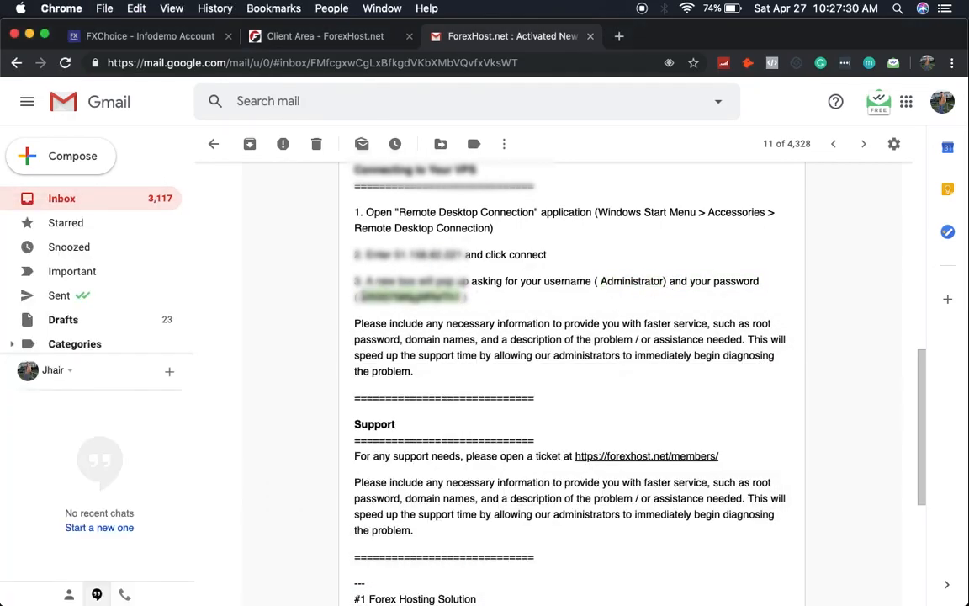
key("super+c")
left_click(584, 572)
key("super+v")
left_click(675, 559)
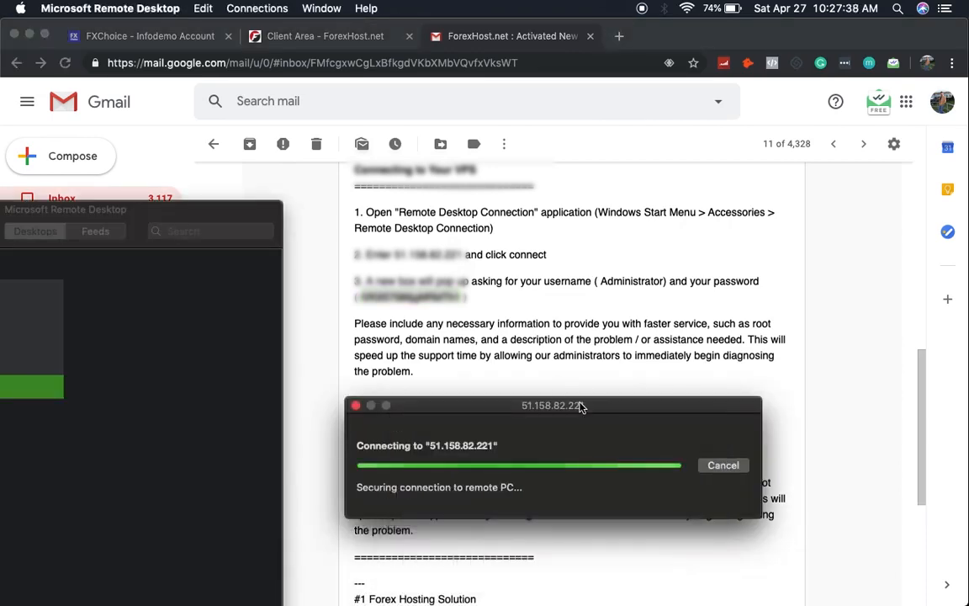
left_click_drag(580, 407, 612, 204)
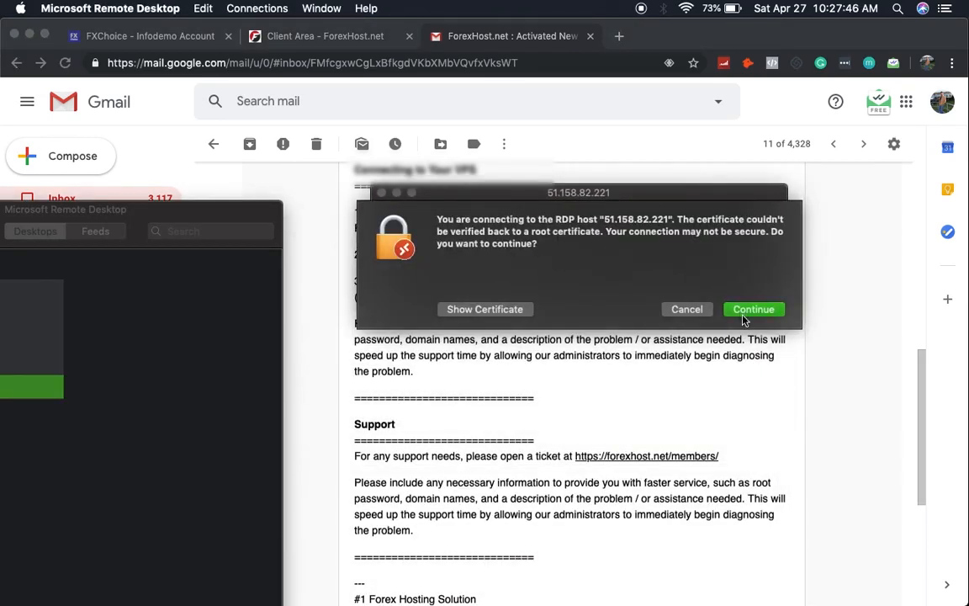
left_click(754, 310)
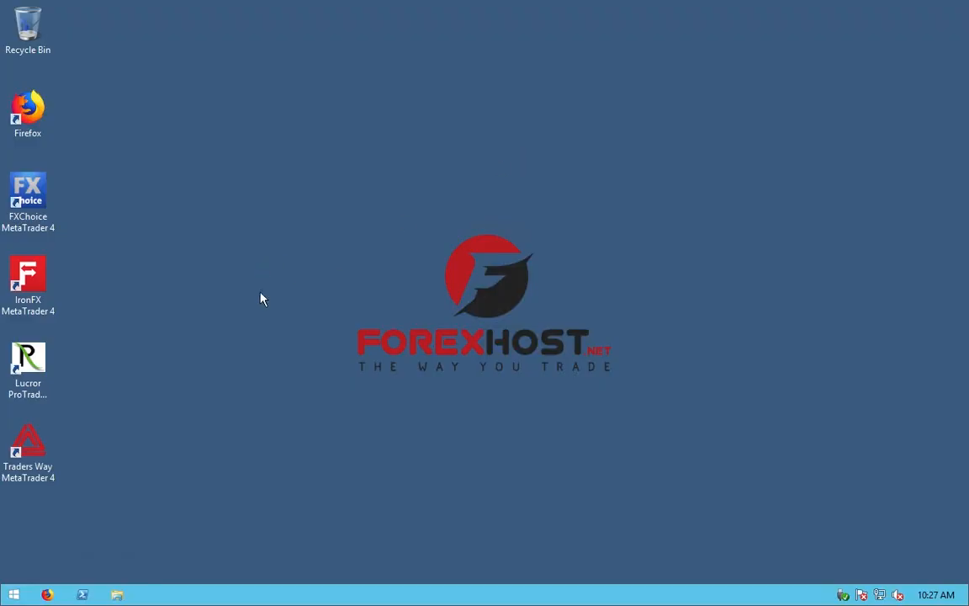
Step: Reposition the remote session window and select the FXChoice MetaTrader 4 desktop shortcut
left_click_drag(225, 423, 368, 372)
left_click_drag(588, 394, 360, 264)
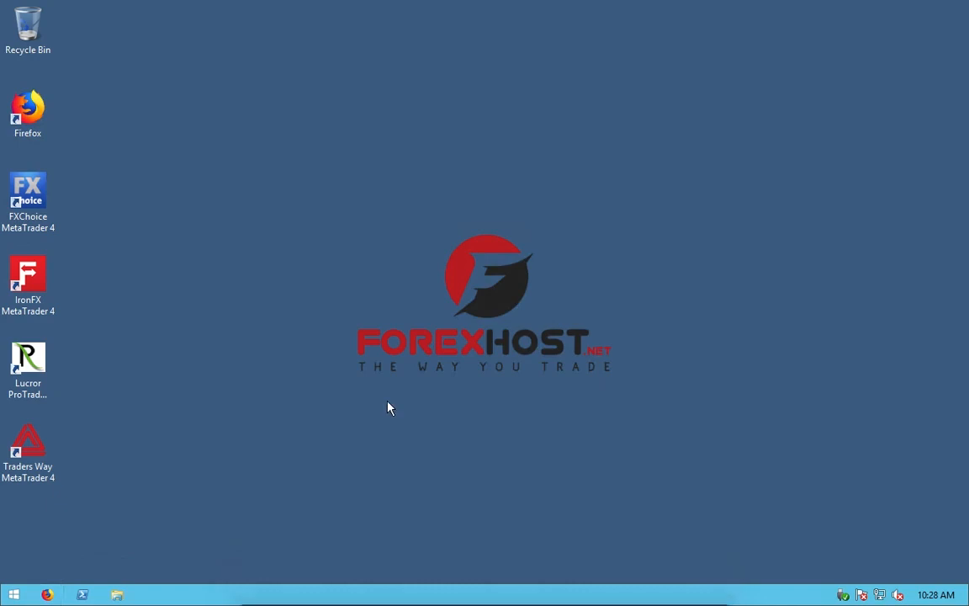
left_click_drag(535, 253, 631, 207)
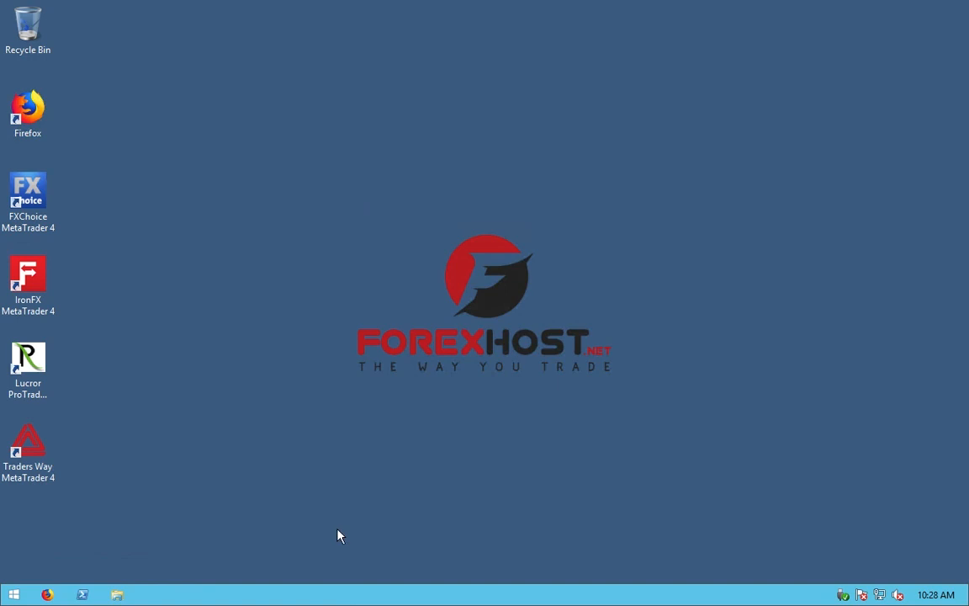
left_click(21, 205)
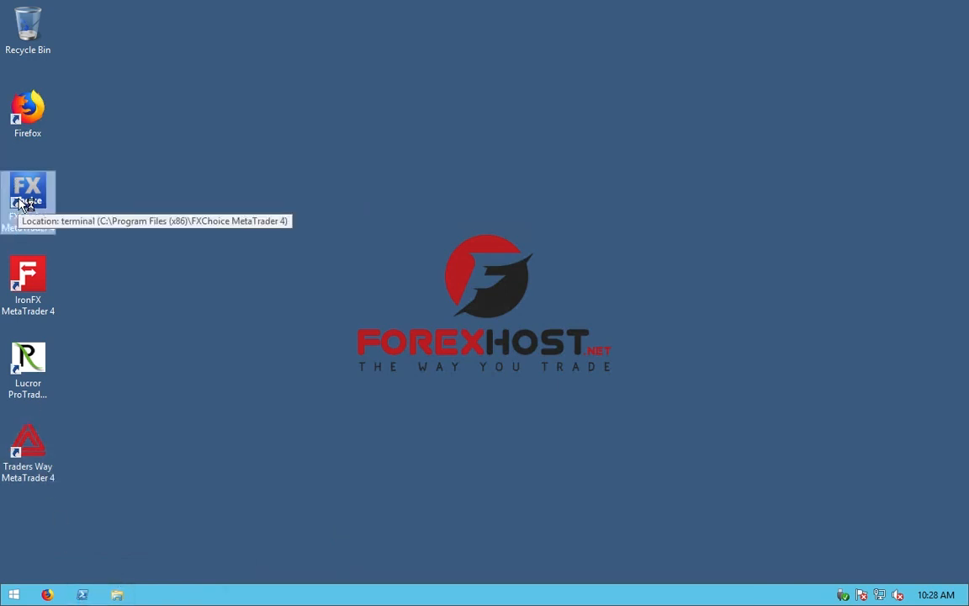
Step: Launch FXChoice MetaTrader 4, keep the FXChoice-Classic Demo server, cancel account and login dialogs, and minimize it
double_click(23, 205)
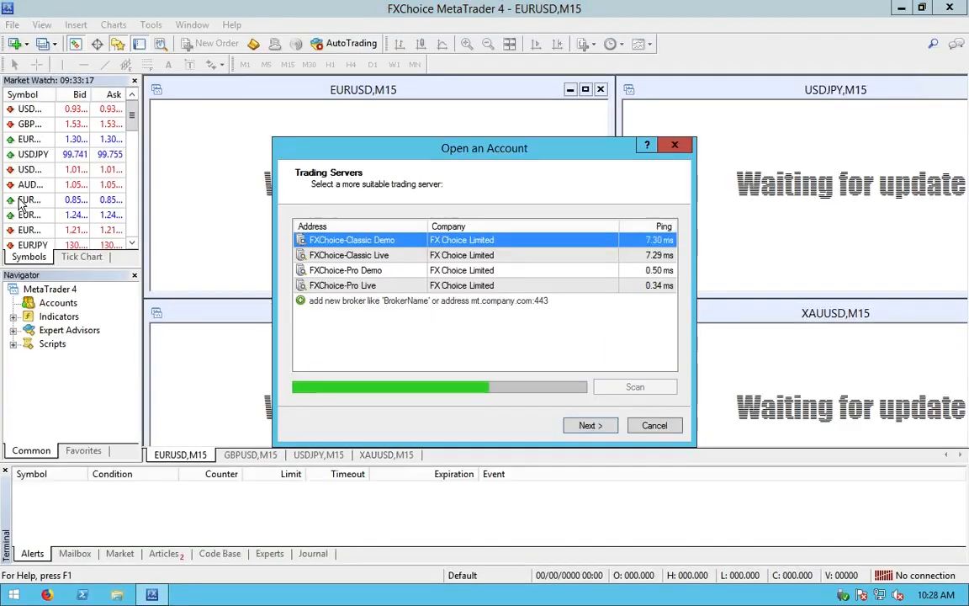
left_click(591, 426)
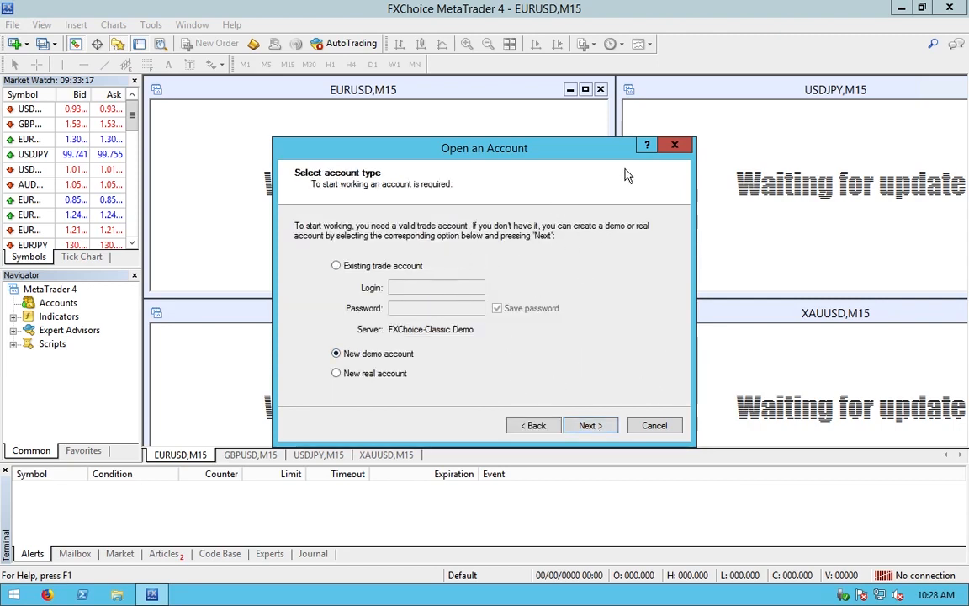
mouse_move(897, 3)
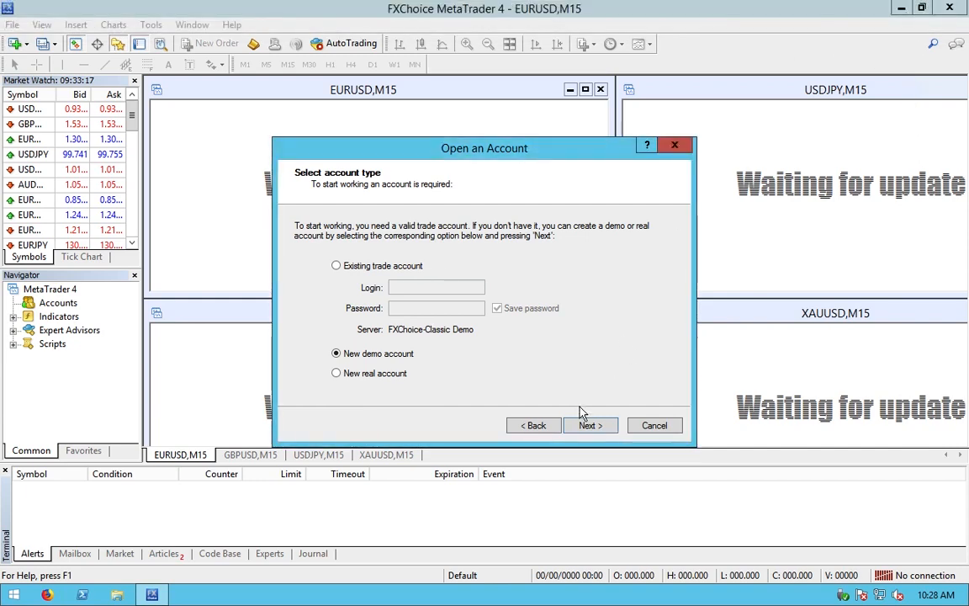
left_click(650, 425)
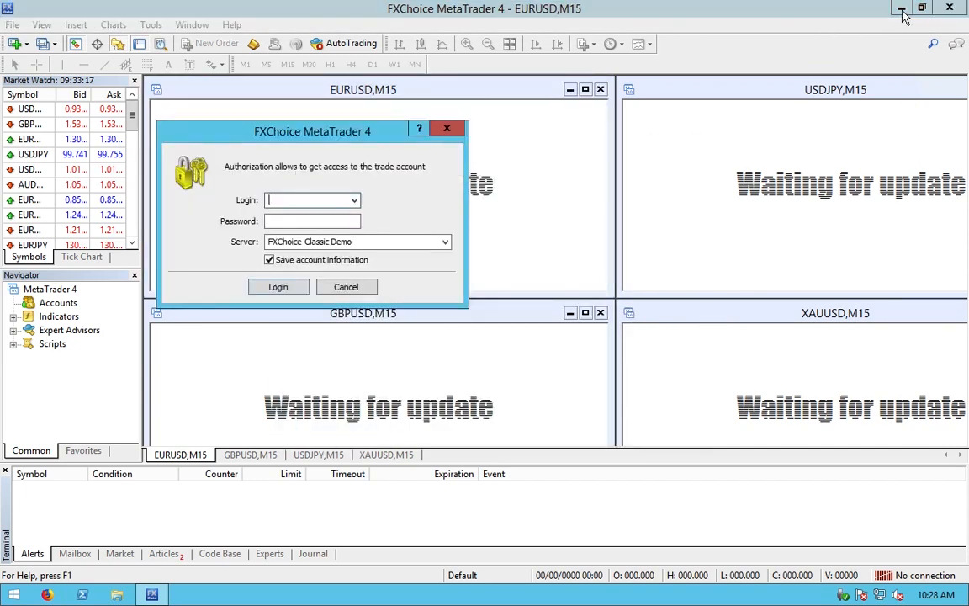
left_click(345, 289)
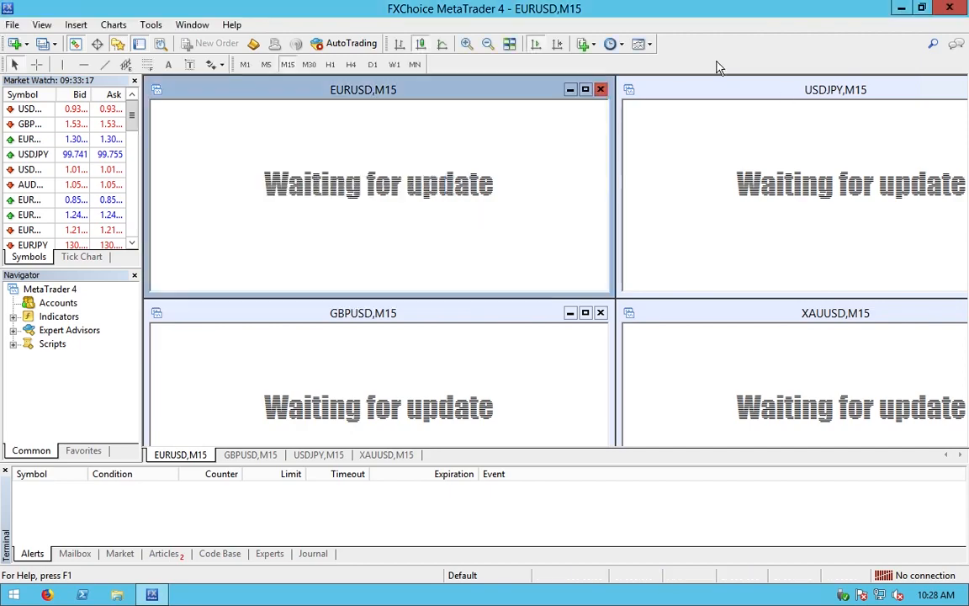
left_click(901, 8)
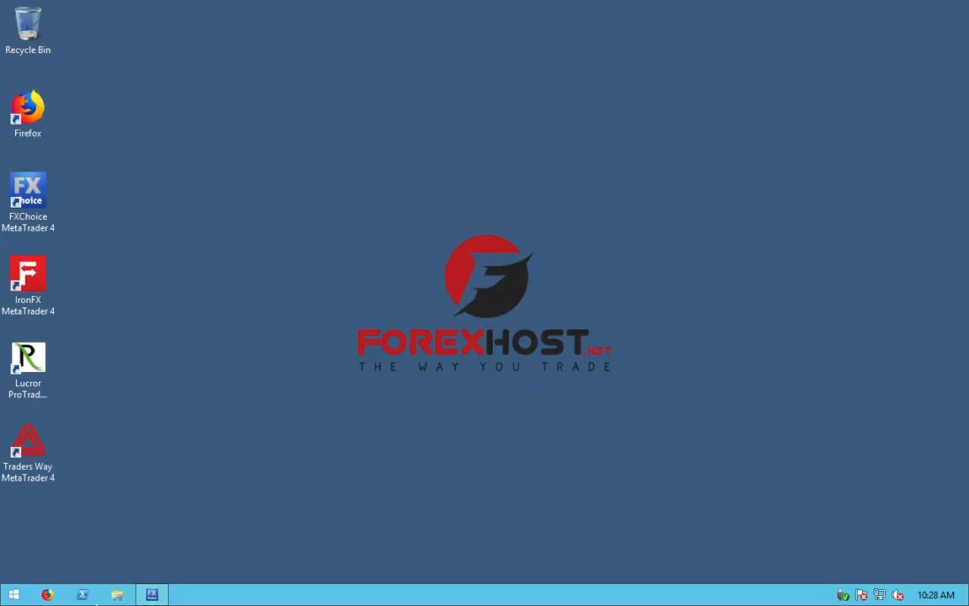
Step: Dismiss the MetaTrader login prompt again and minimize the terminal
left_click_drag(345, 385, 577, 279)
left_click_drag(626, 246, 635, 228)
mouse_move(383, 593)
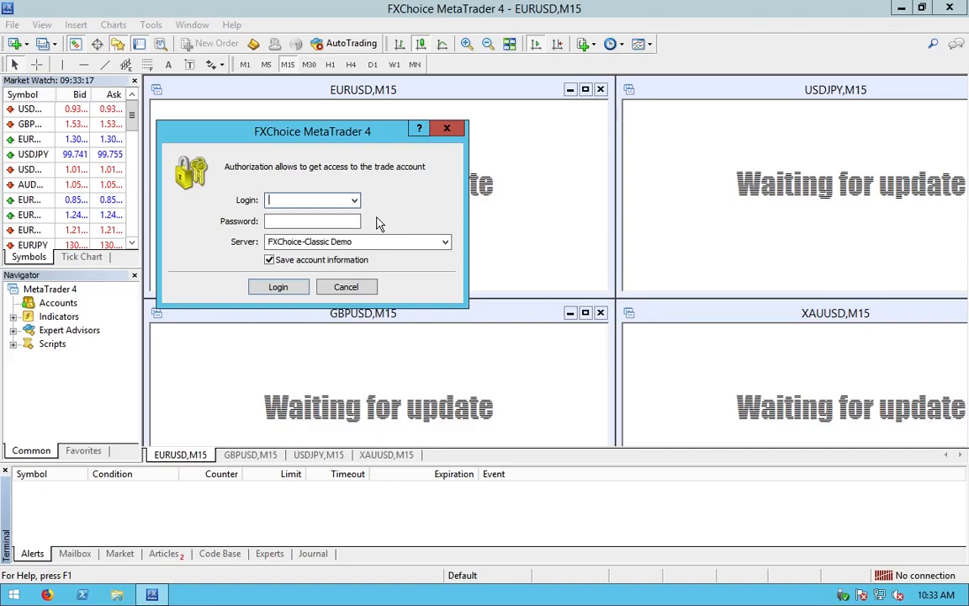
mouse_move(781, 4)
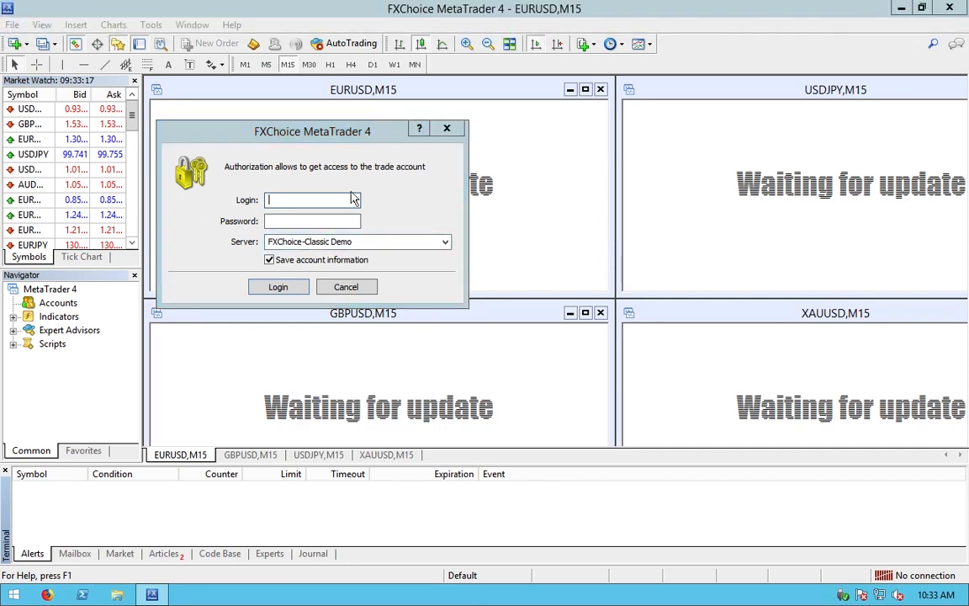
left_click(345, 287)
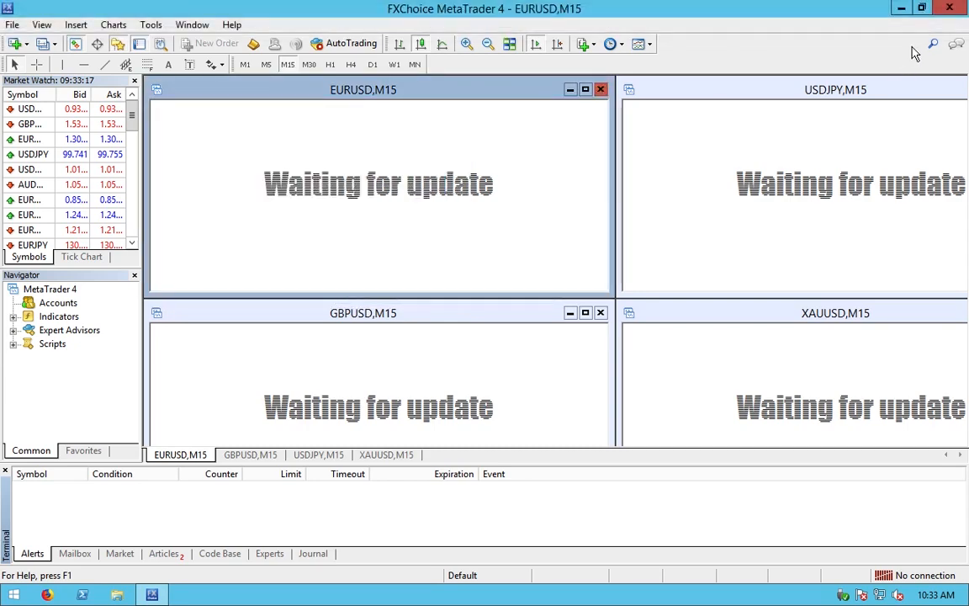
left_click(902, 10)
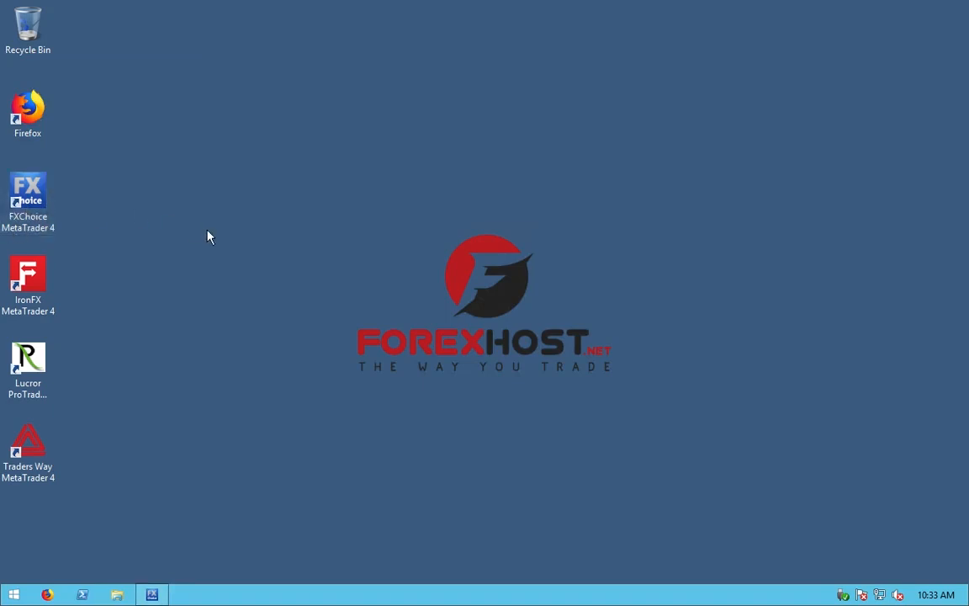
Step: Restore MetaTrader and log in to the FXChoice-Pro Demo account via the connection status menu
left_click(152, 595)
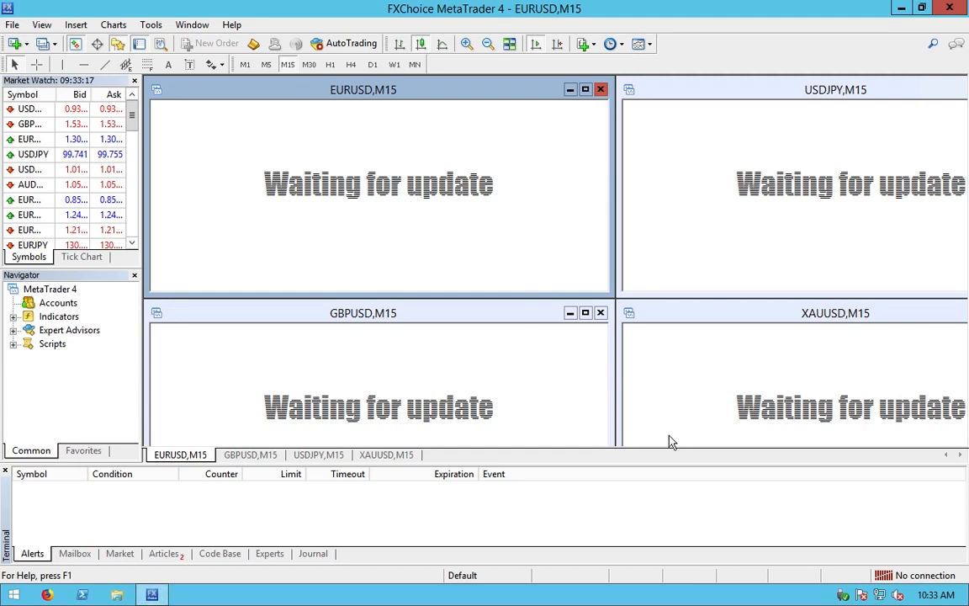
left_click(895, 576)
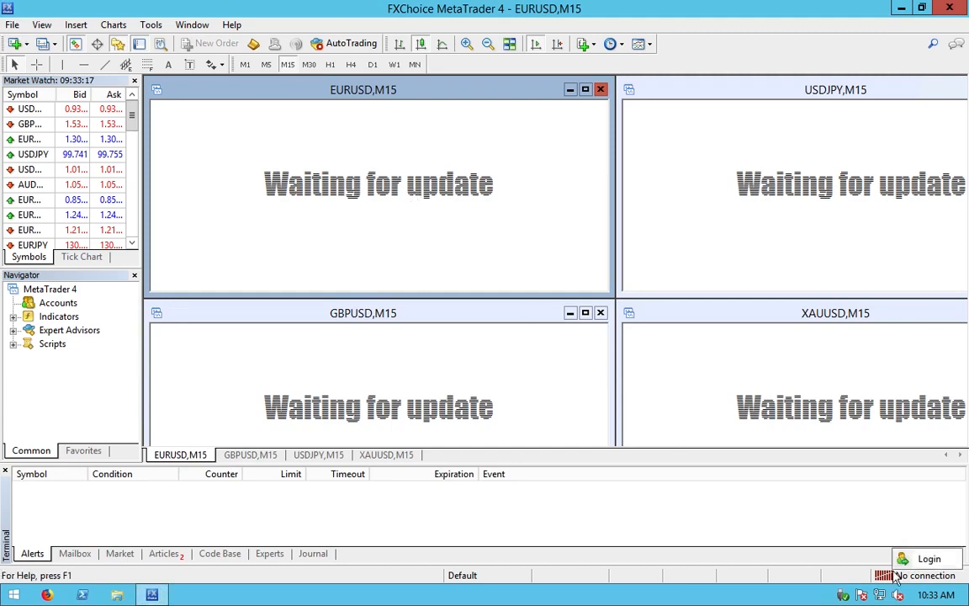
left_click(905, 559)
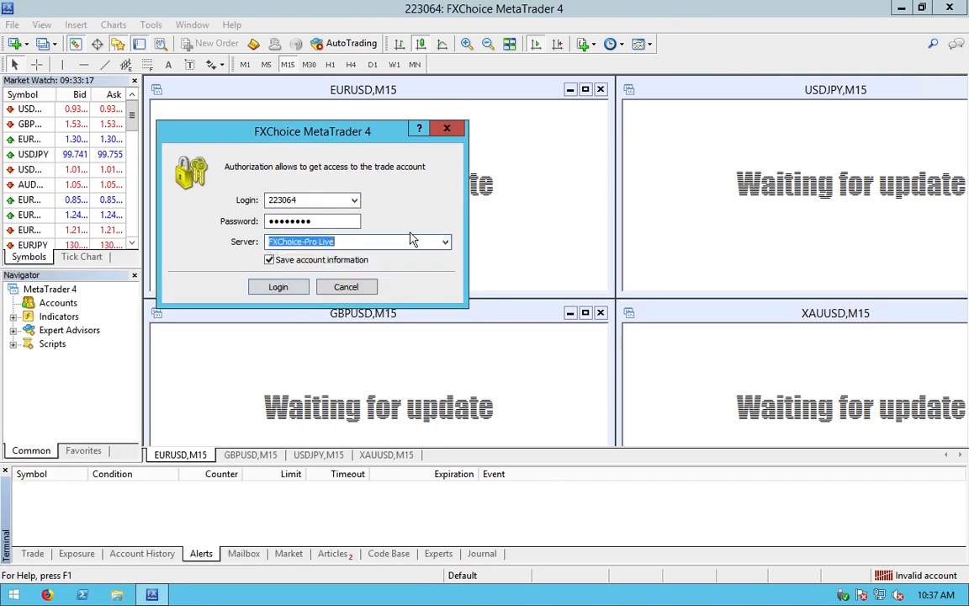
left_click(411, 242)
left_click(296, 292)
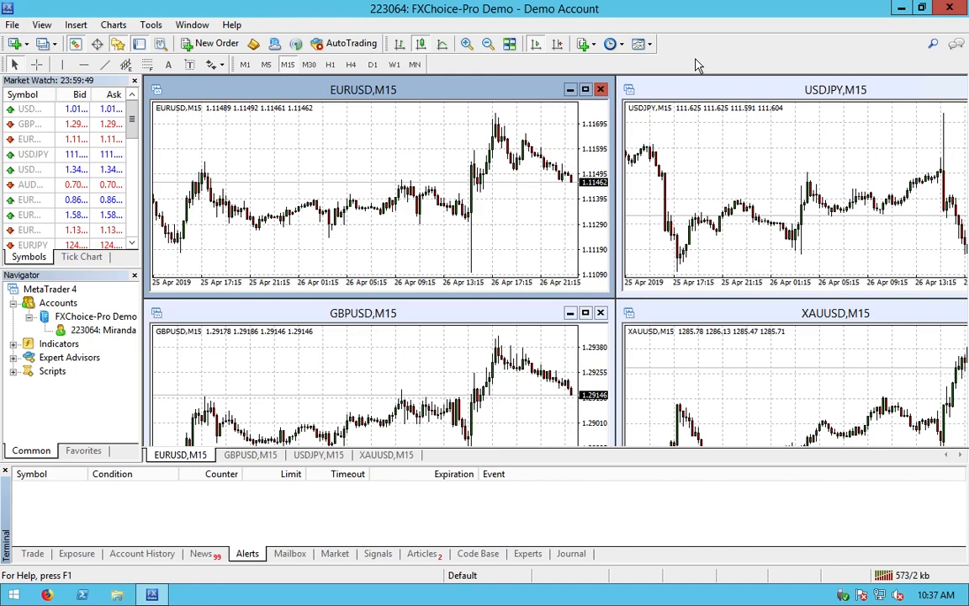
Step: Connect to the Main server and show the Terminal's Trade tab with the 1 000.00 USD balance
left_click(913, 576)
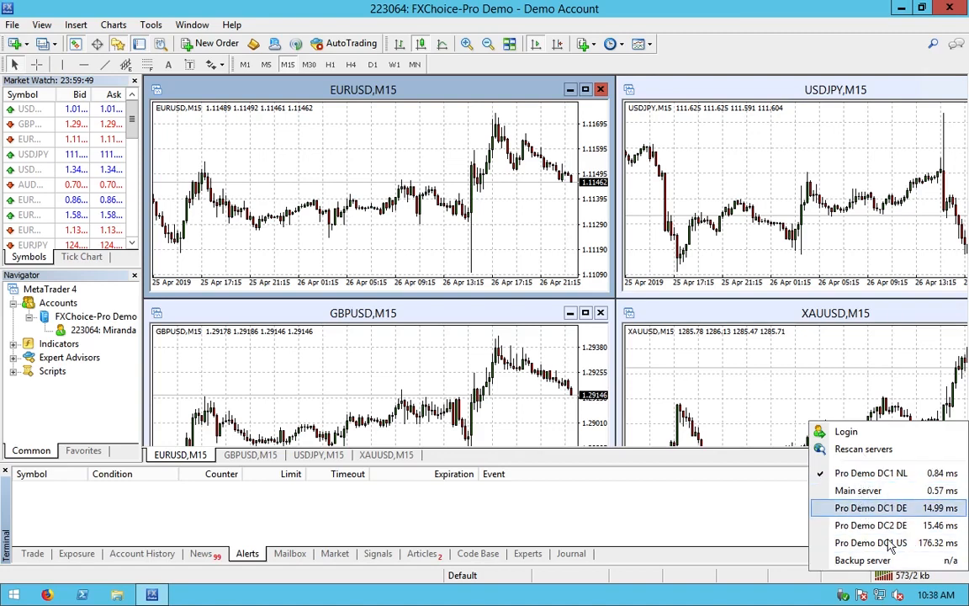
left_click(868, 491)
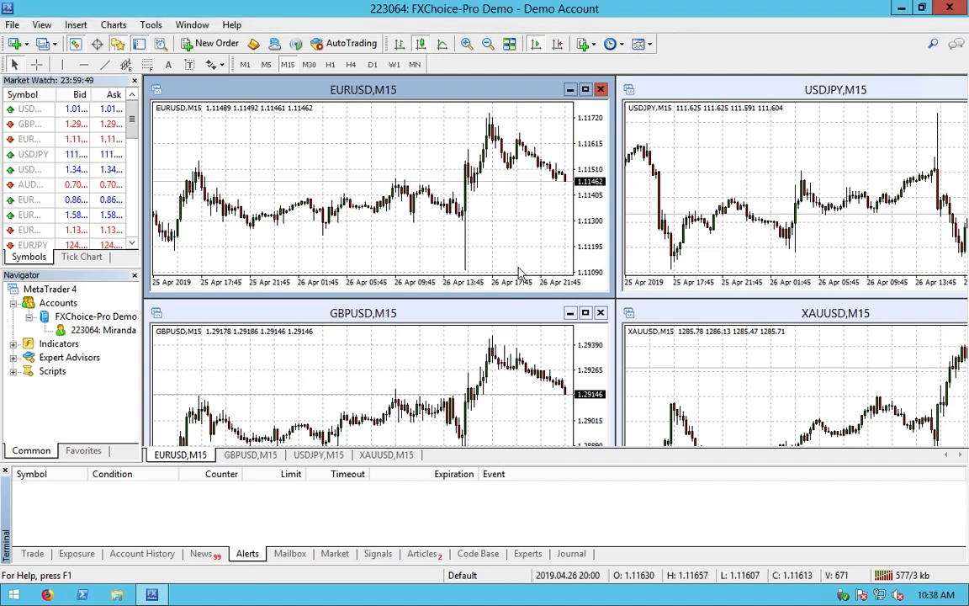
left_click(33, 555)
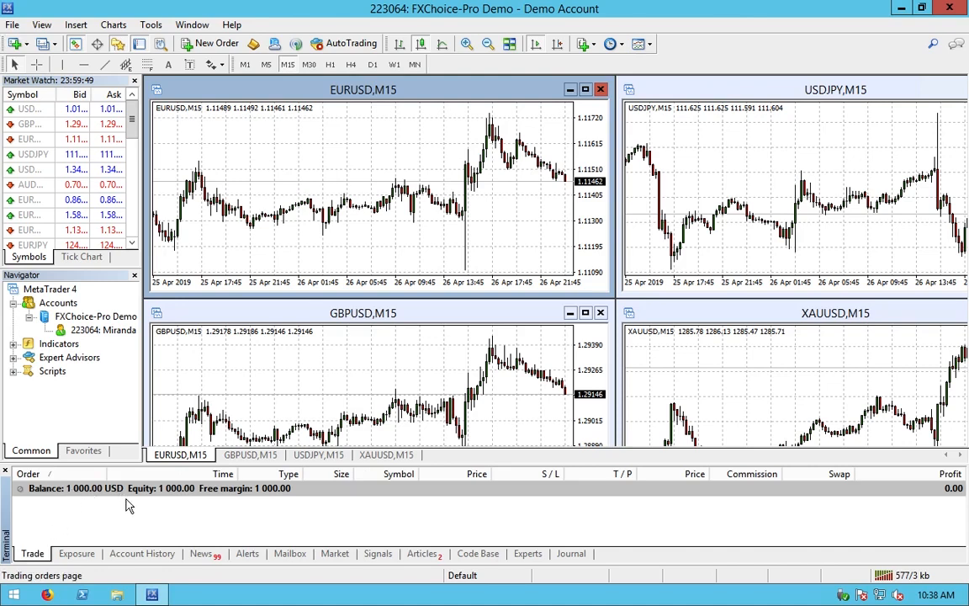
Step: Tile the EURUSD, USDJPY, GBPUSD and XAUUSD charts into an even 2×2 grid
left_click(509, 44)
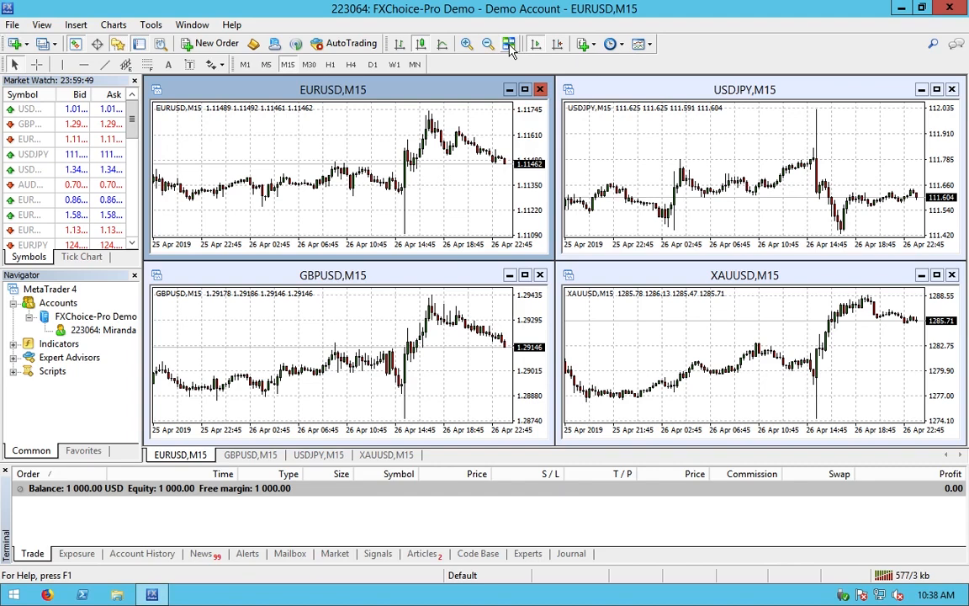
left_click_drag(422, 88, 449, 150)
left_click_drag(622, 83, 514, 144)
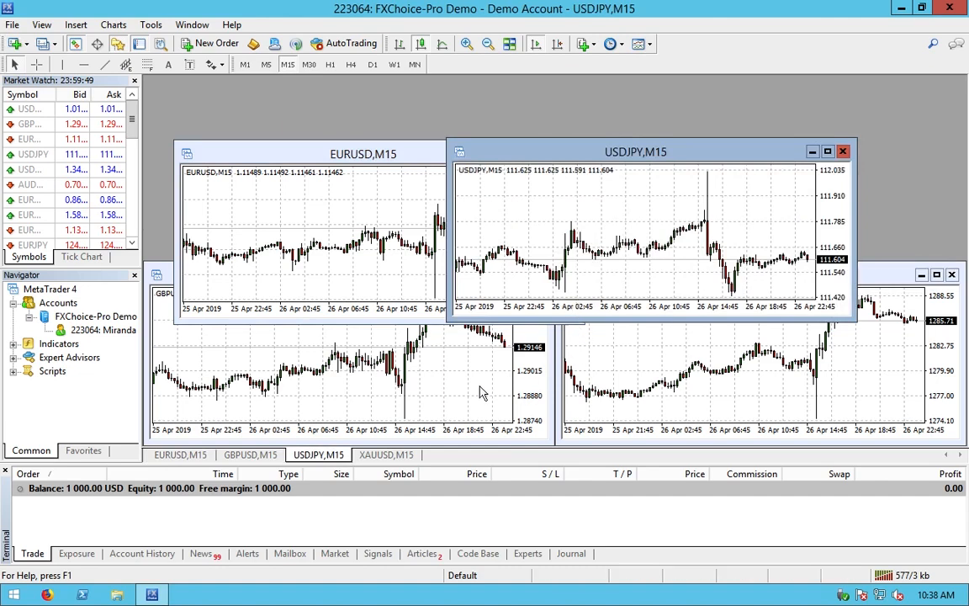
left_click_drag(327, 229, 447, 196)
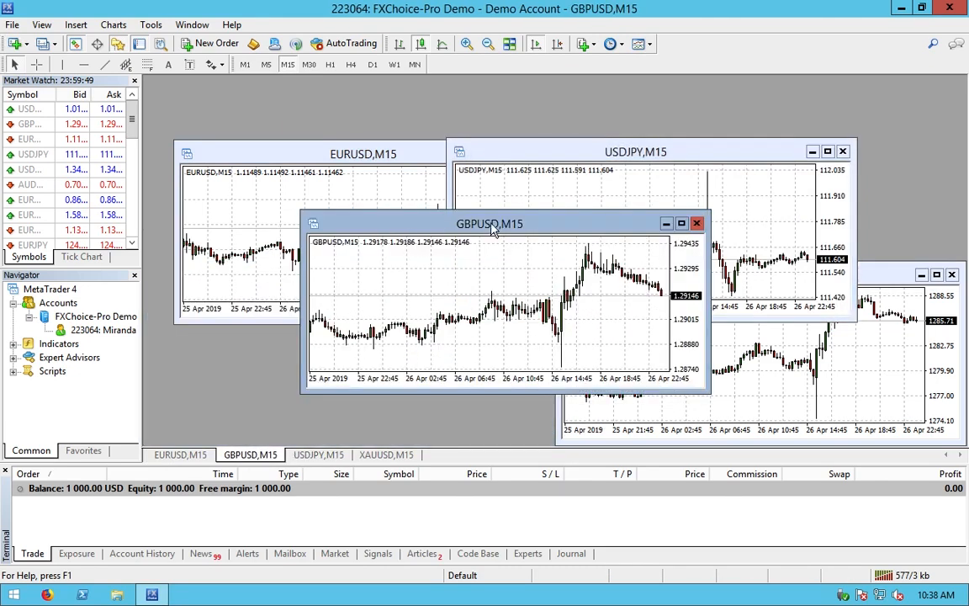
left_click(510, 45)
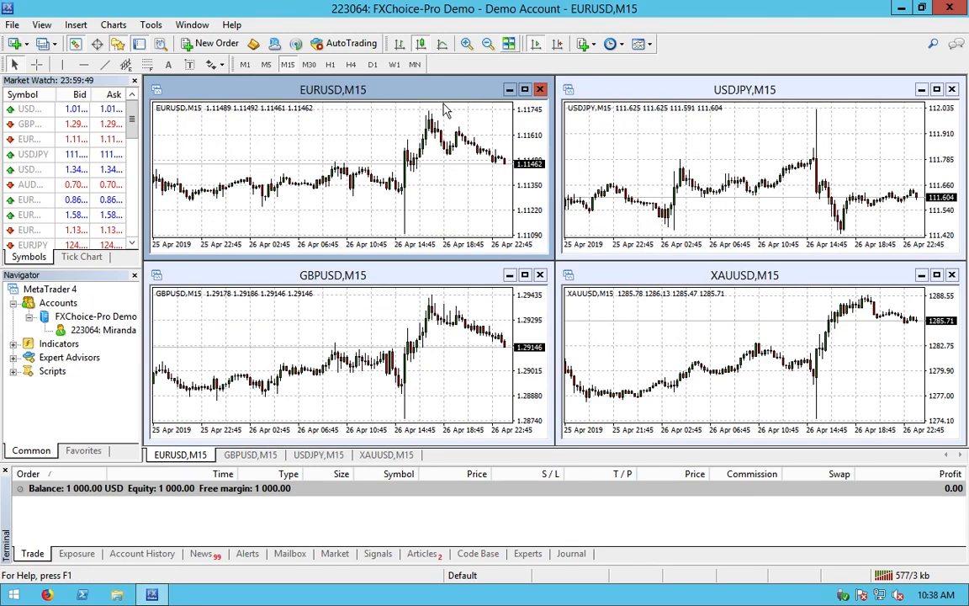
Step: Enable Show Ask line and set the grid colour to DarkTurquoise in the EURUSD chart properties
right_click(368, 139)
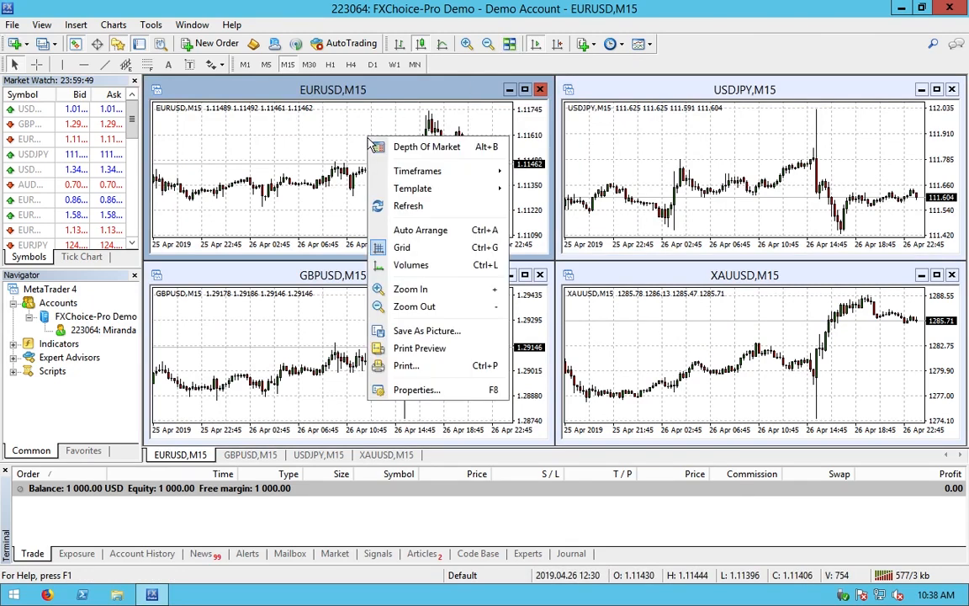
left_click(420, 390)
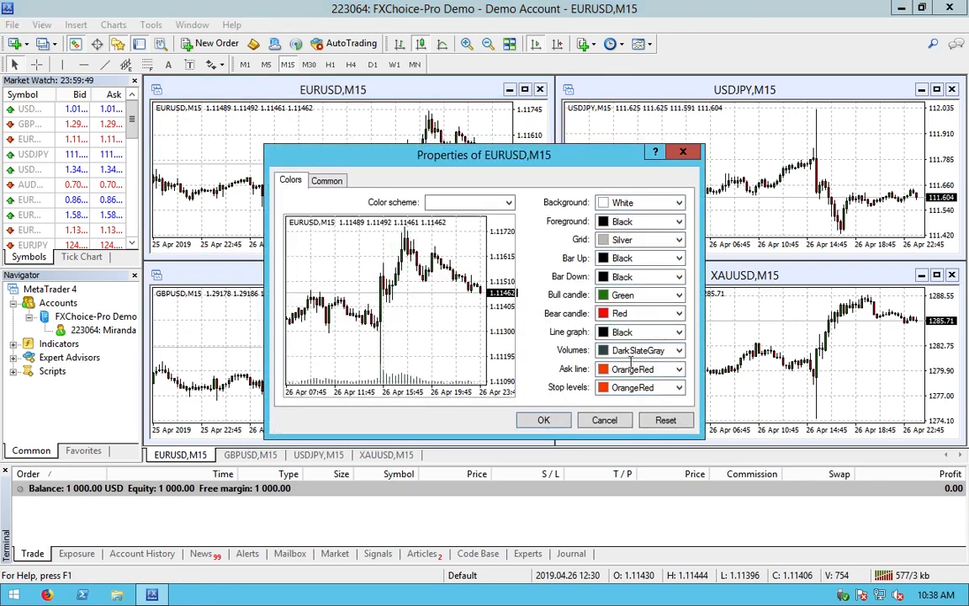
left_click(328, 181)
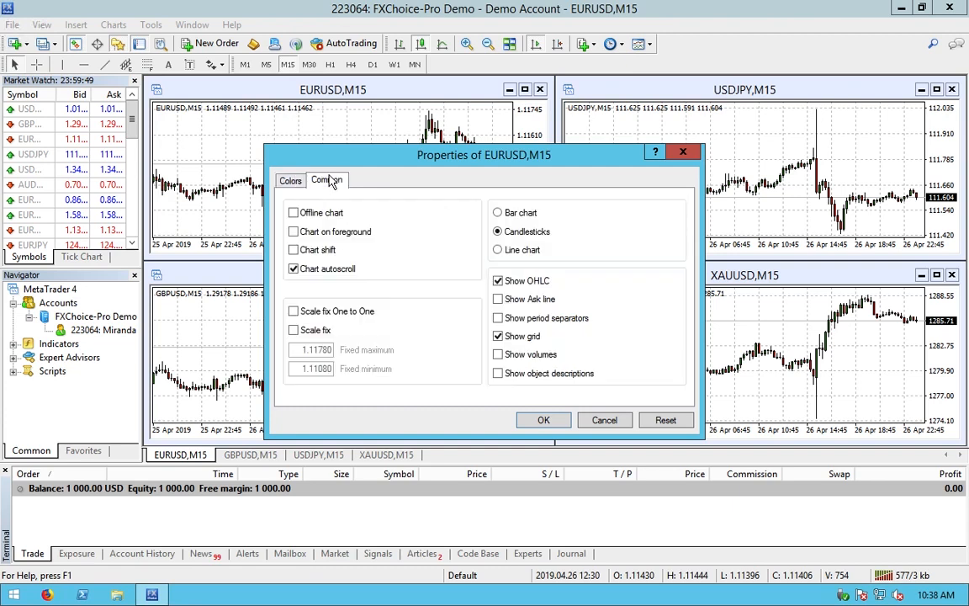
left_click(499, 300)
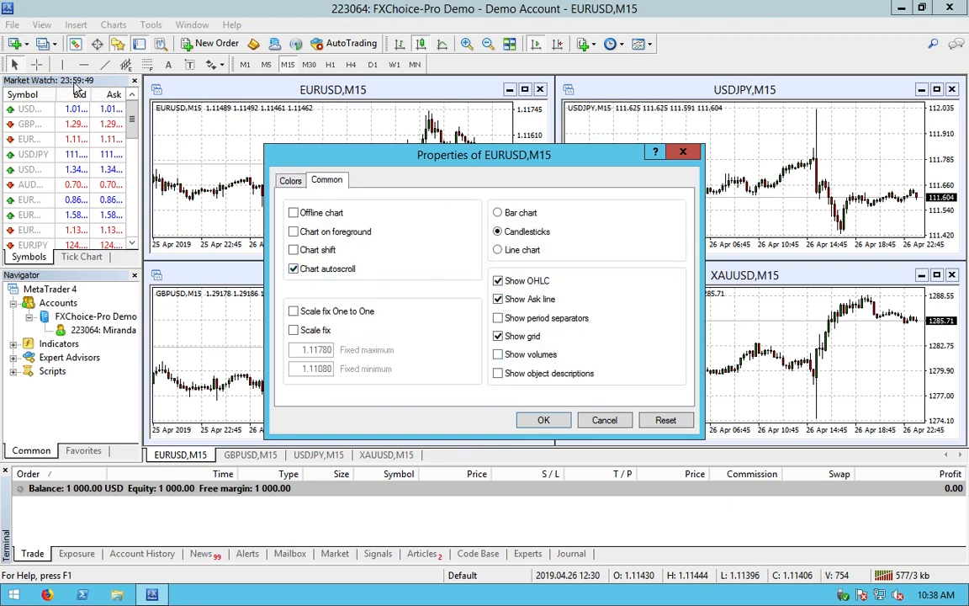
left_click(290, 183)
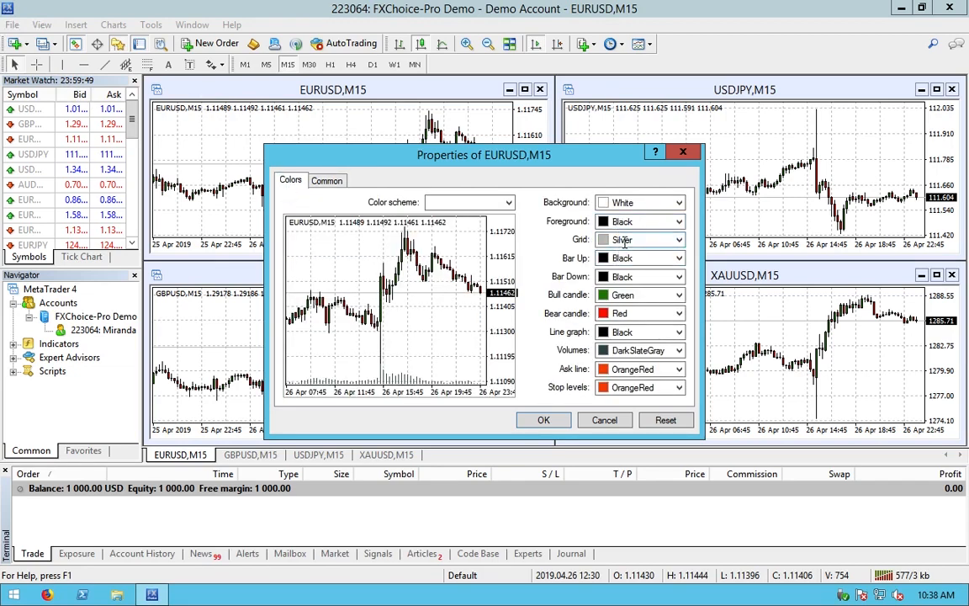
left_click(679, 240)
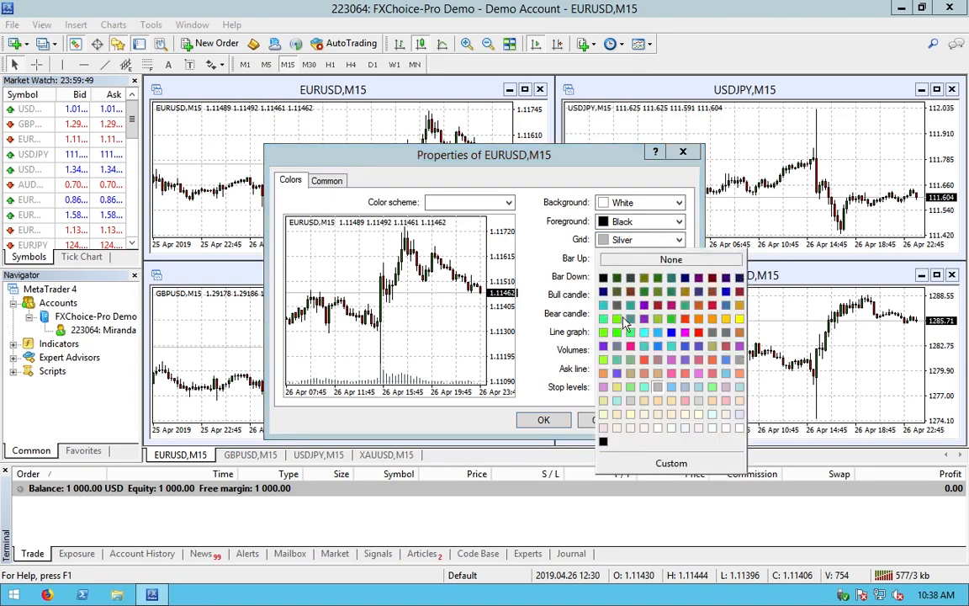
left_click(605, 357)
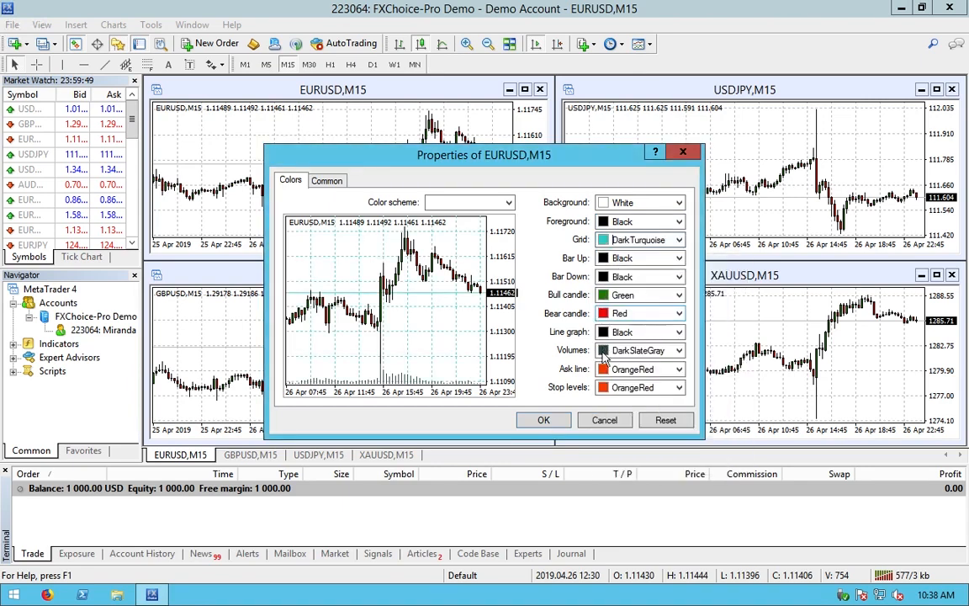
left_click(543, 421)
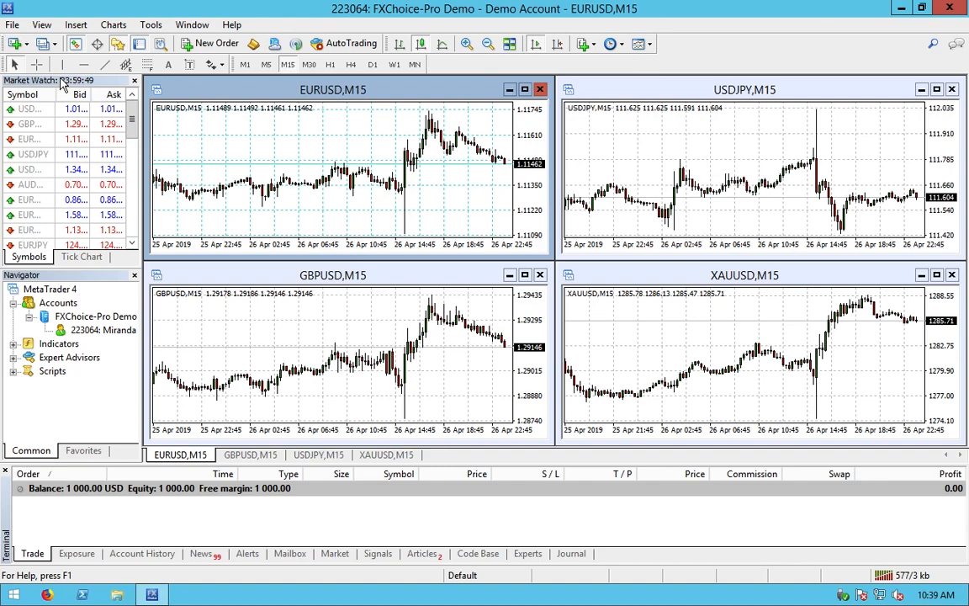
Step: Add a Spread column to Market Watch, then zoom in and stretch the price axis to inspect EURUSD candles
right_click(42, 110)
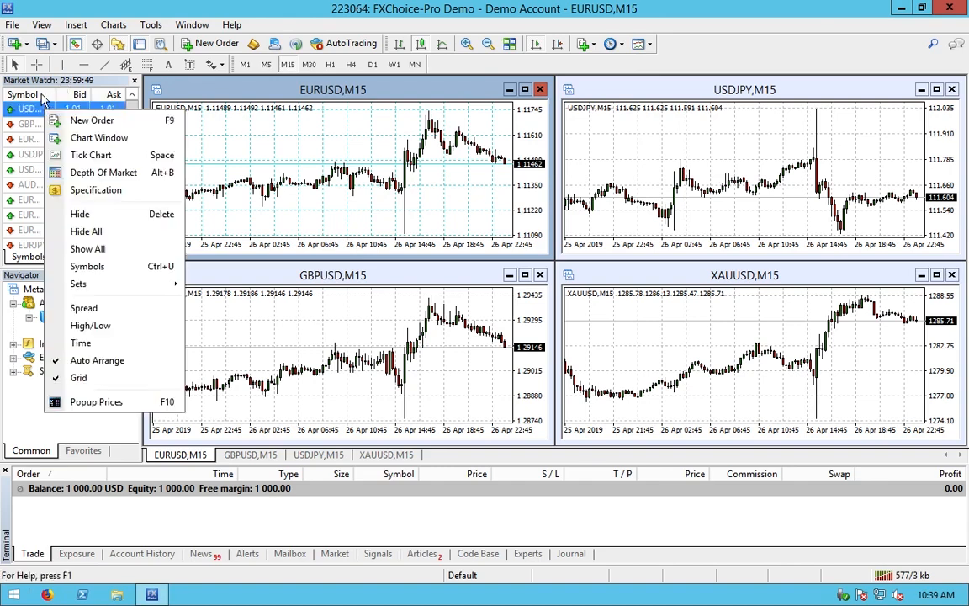
left_click(83, 308)
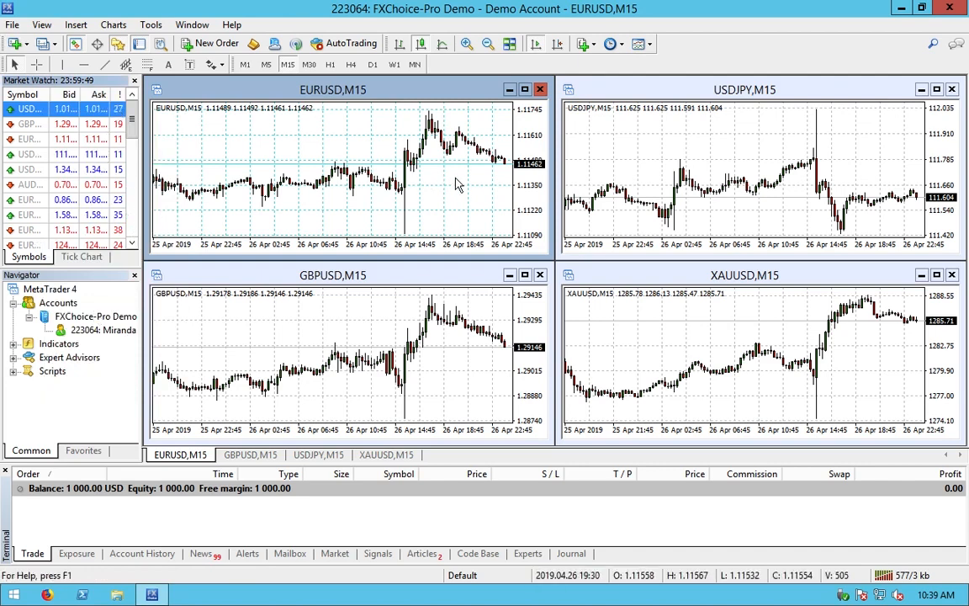
left_click(466, 43)
left_click(466, 43)
left_click(466, 43)
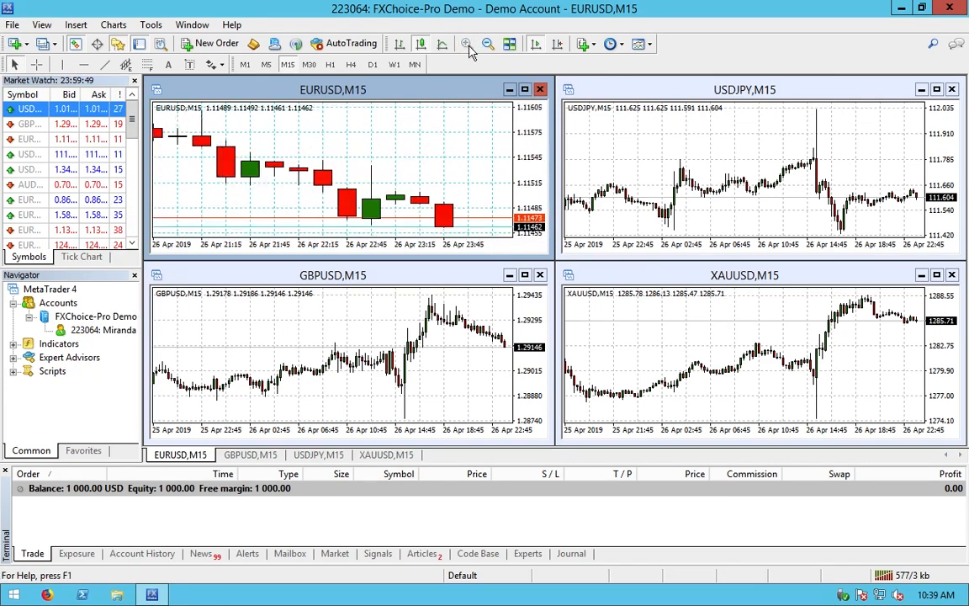
mouse_move(528, 194)
left_mouse_down()
mouse_move(530, 210)
mouse_move(532, 181)
left_mouse_up()
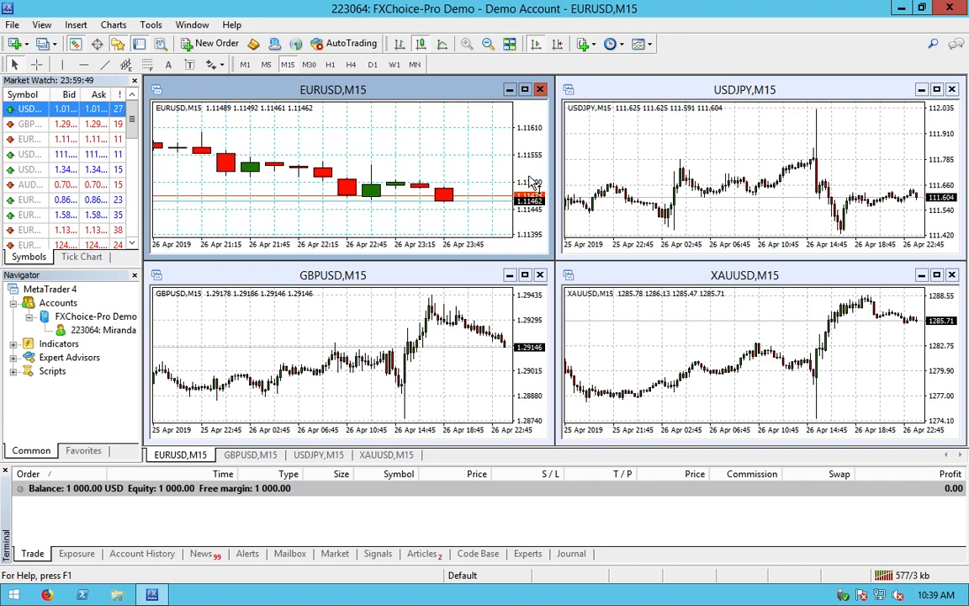
left_click_drag(537, 215, 537, 138)
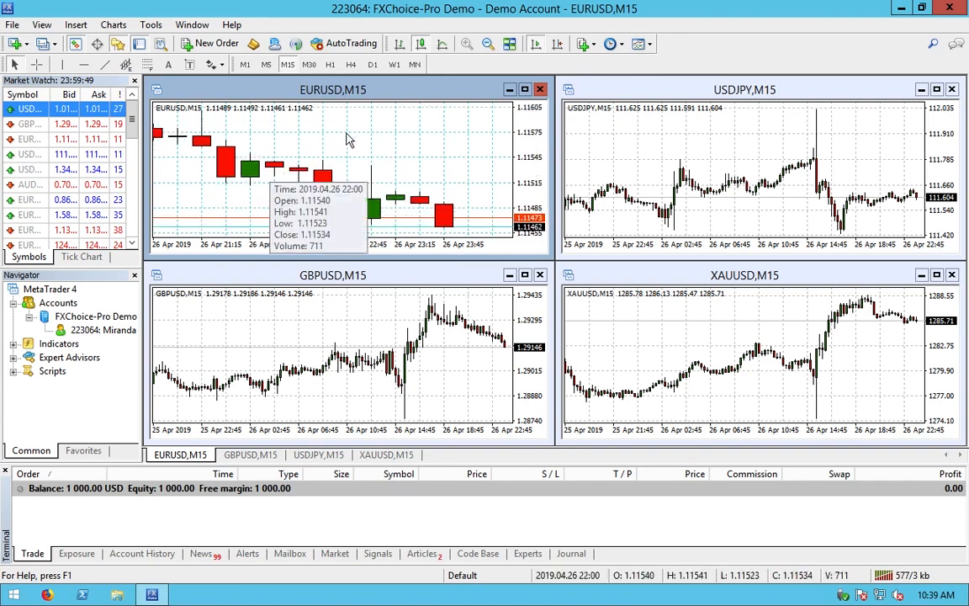
left_click(492, 43)
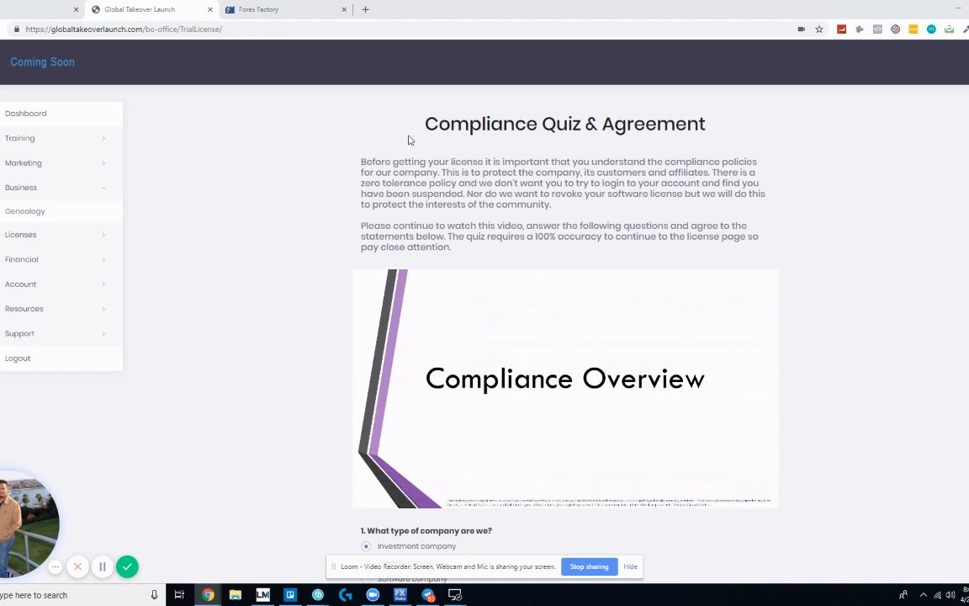
Step: Read the compliance introduction on the Compliance Quiz & Agreement page and scroll down
left_click_drag(422, 123, 499, 257)
left_click(500, 257)
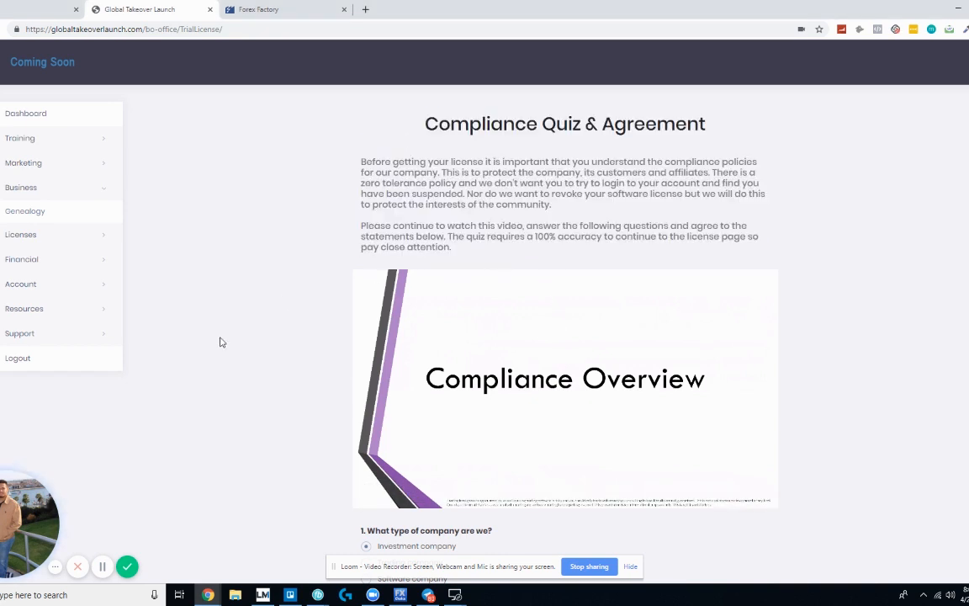
scroll(577, 352, "down", 3)
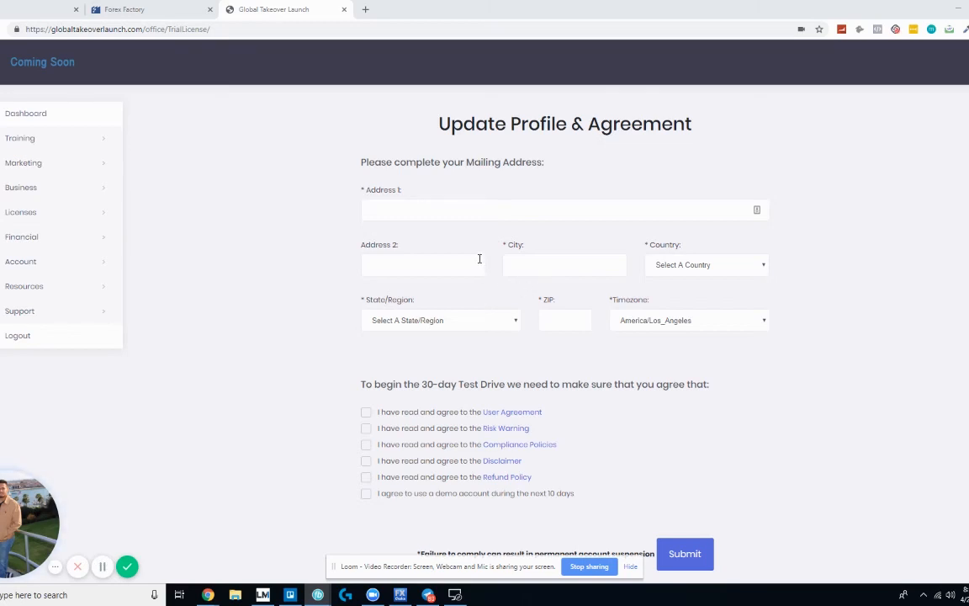
Step: Select the first mailing-address line, dismiss the autofill suggestions, and review the agreement form
left_click(443, 207)
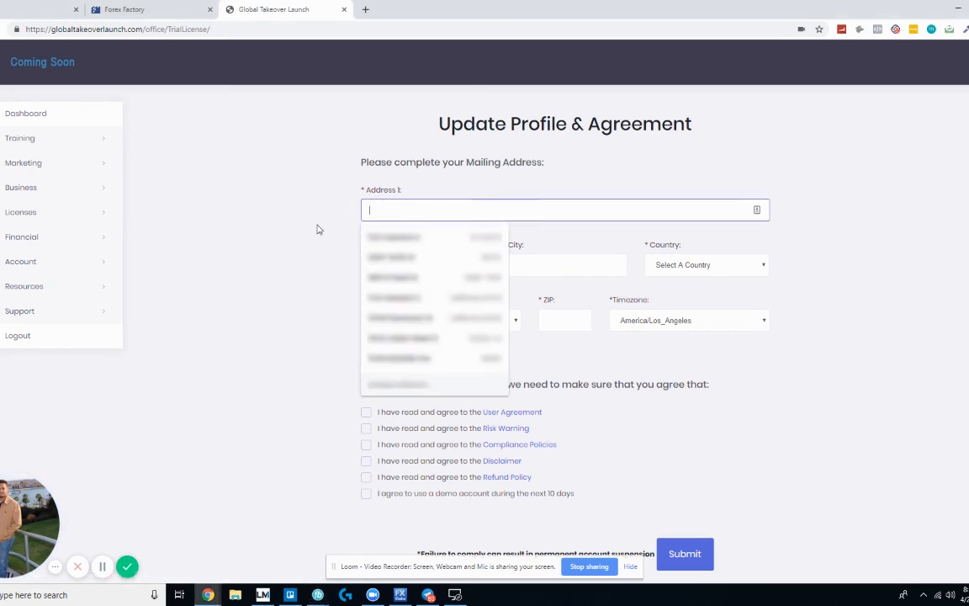
left_click(331, 216)
scroll(562, 254, "down", 1)
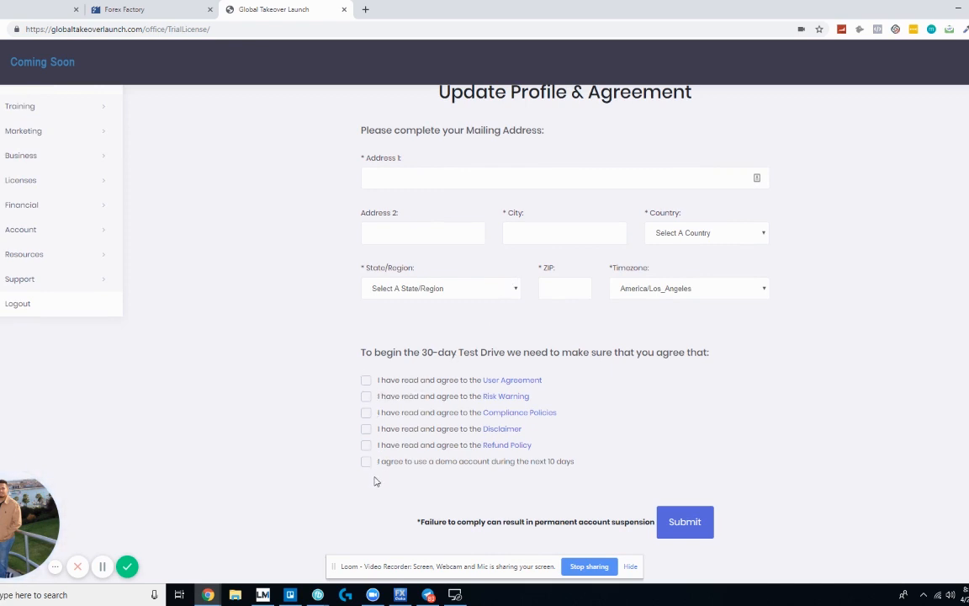
scroll(709, 446, "up", 1)
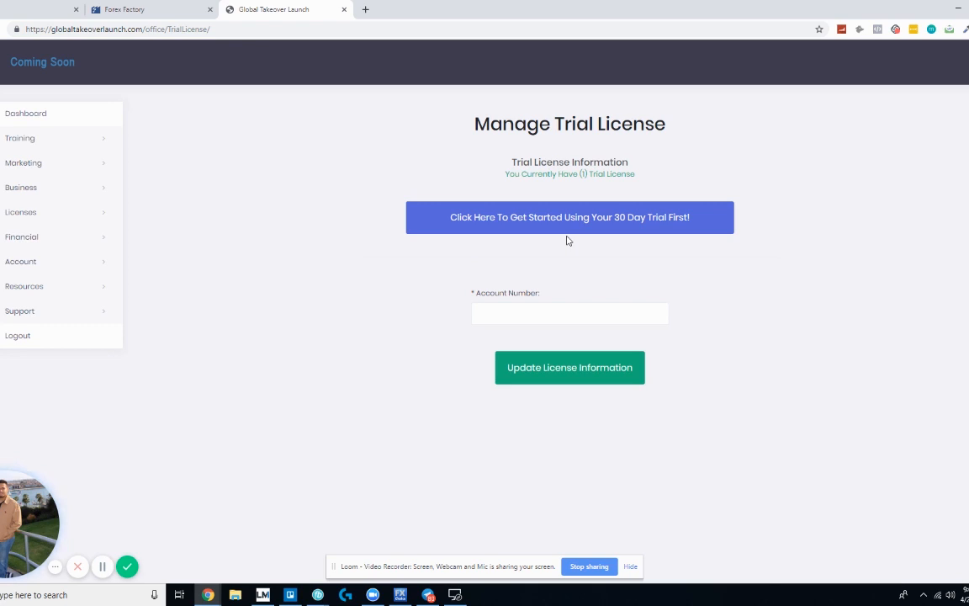
Step: Look up the MT4 demo account number, enter it in Account Number, and update the license
left_click(488, 310)
left_click(542, 263)
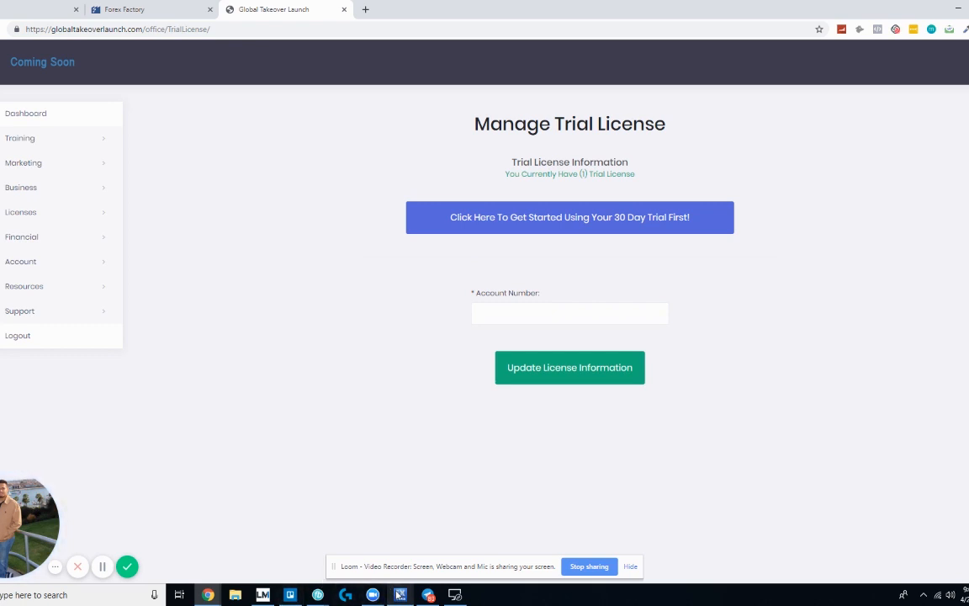
left_click(400, 595)
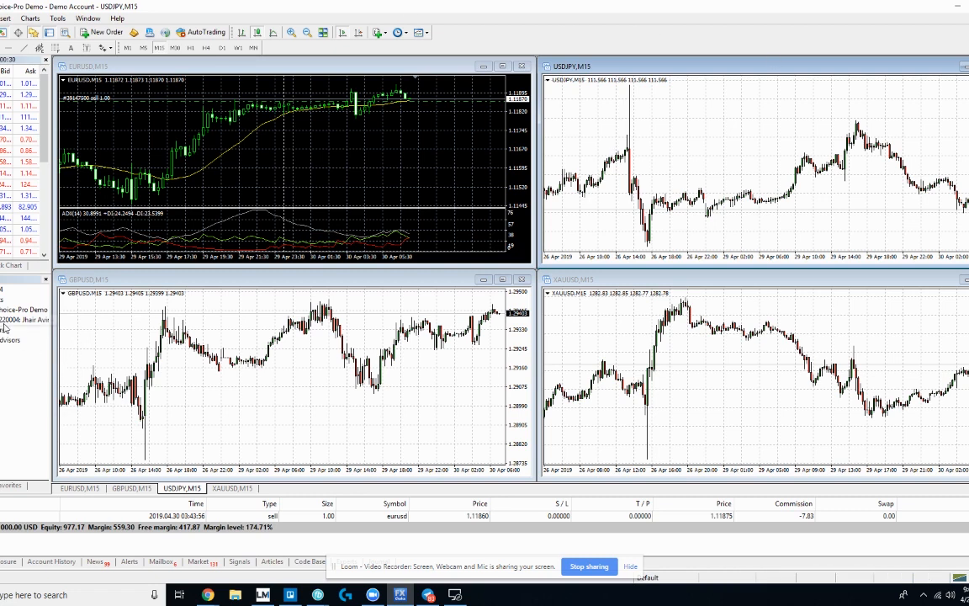
left_click(955, 11)
left_click(558, 311)
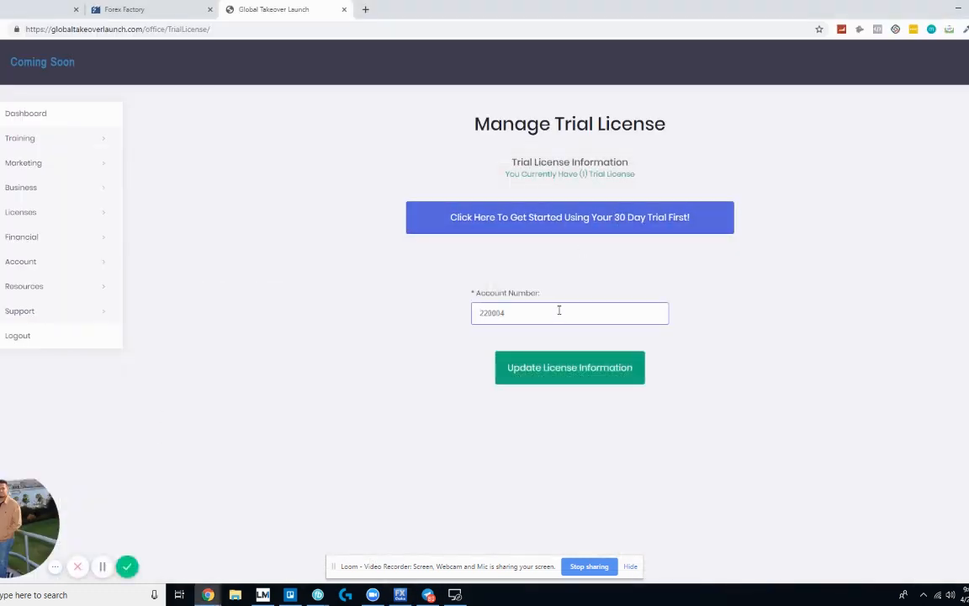
left_click(549, 381)
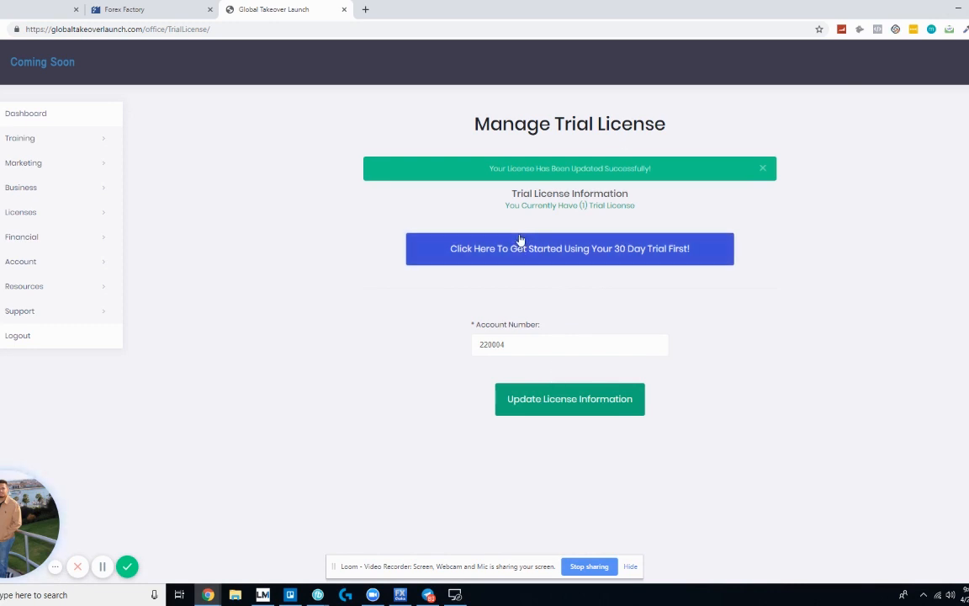
Step: Open the 30 Day Trial Getting Started guide and scroll through its seven steps
left_click(593, 258)
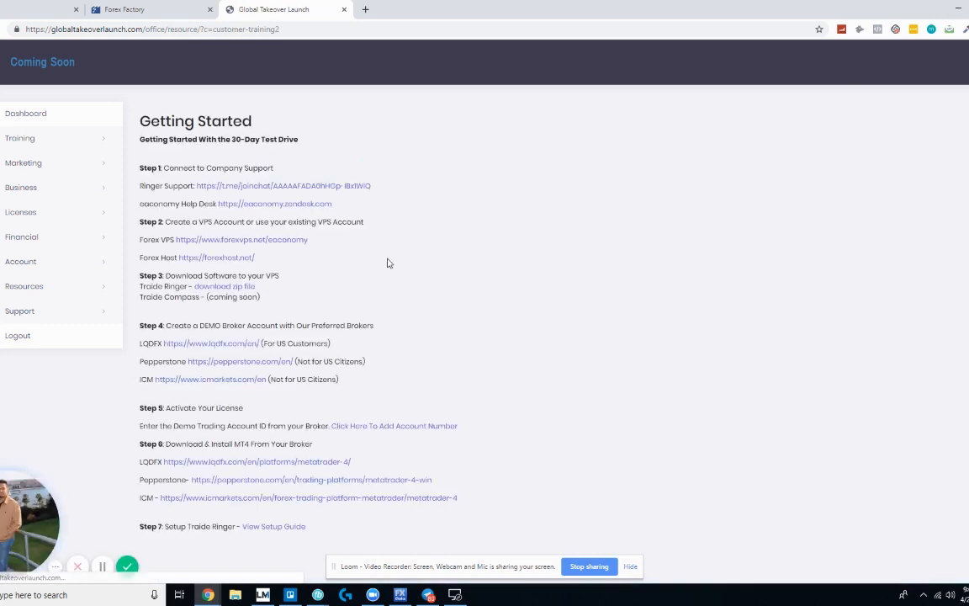
scroll(388, 264, "down", 1)
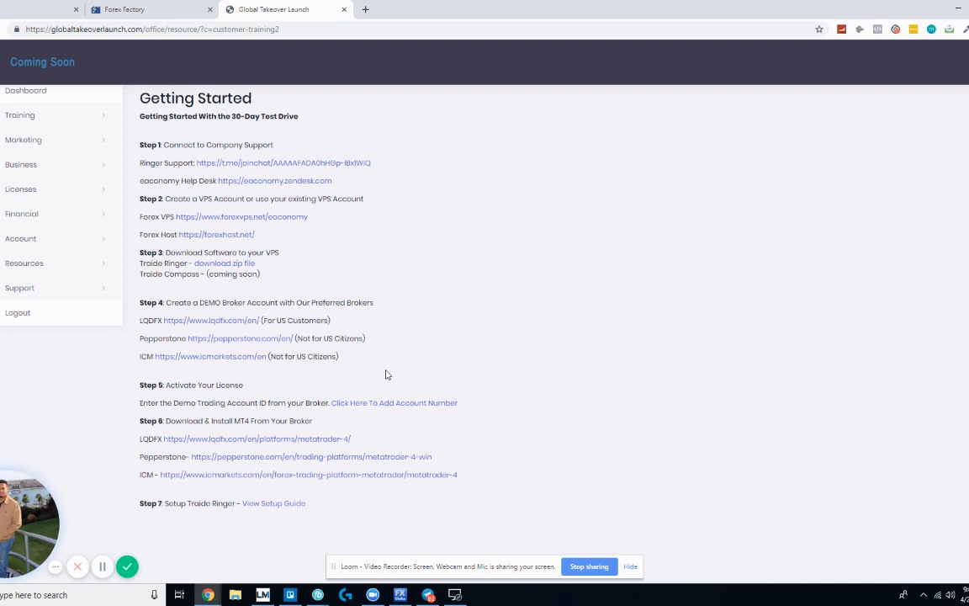
scroll(383, 372, "up", 1)
scroll(378, 365, "down", 1)
scroll(186, 253, "up", 1)
scroll(188, 272, "down", 1)
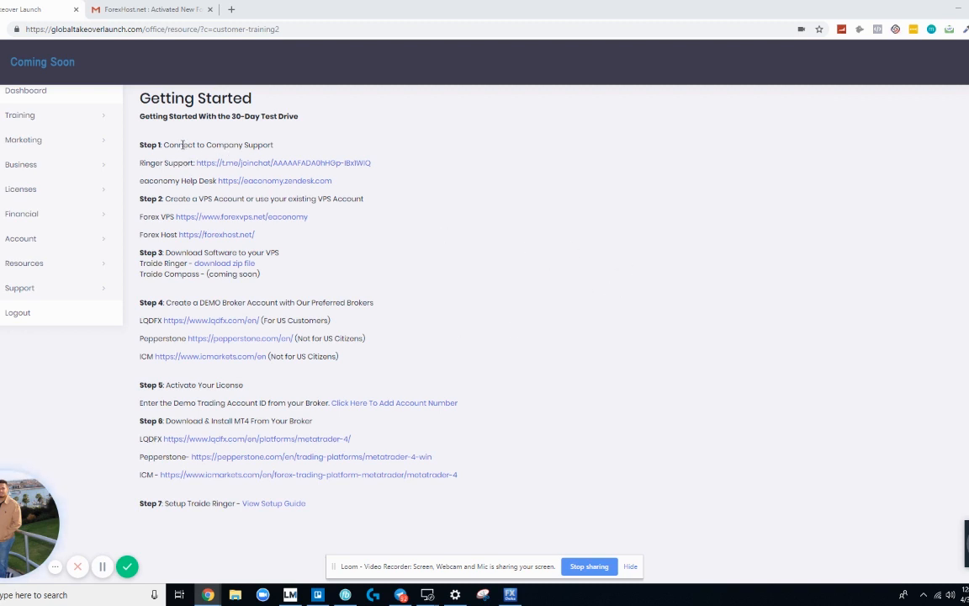
left_click_drag(194, 163, 420, 174)
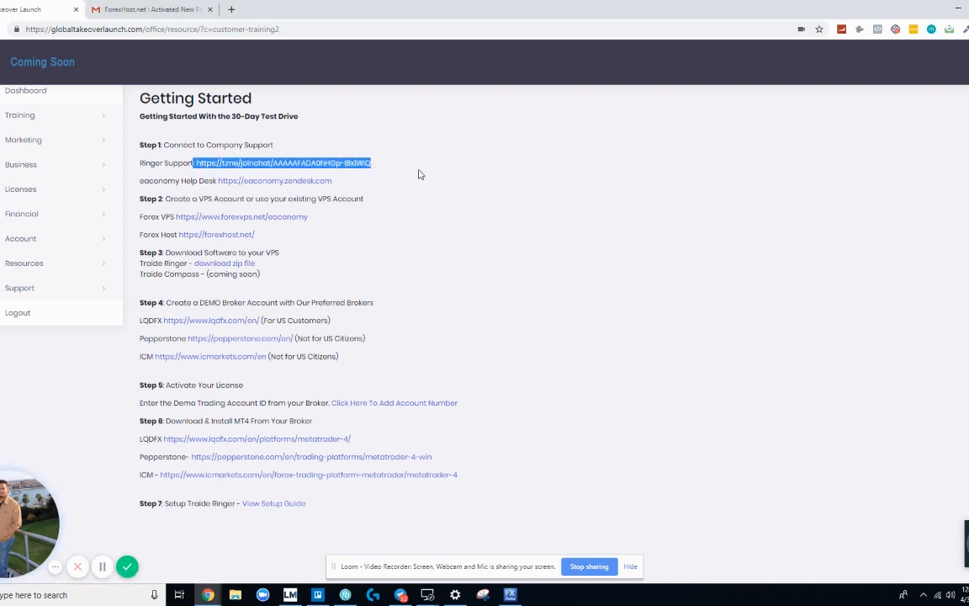
left_click(401, 595)
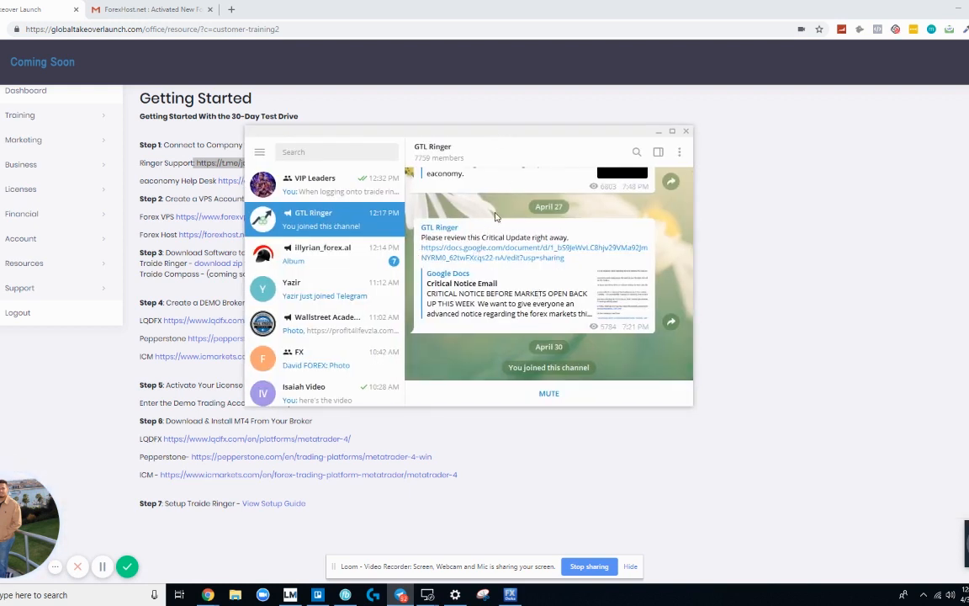
scroll(580, 286, "up", 5)
scroll(581, 286, "up", 5)
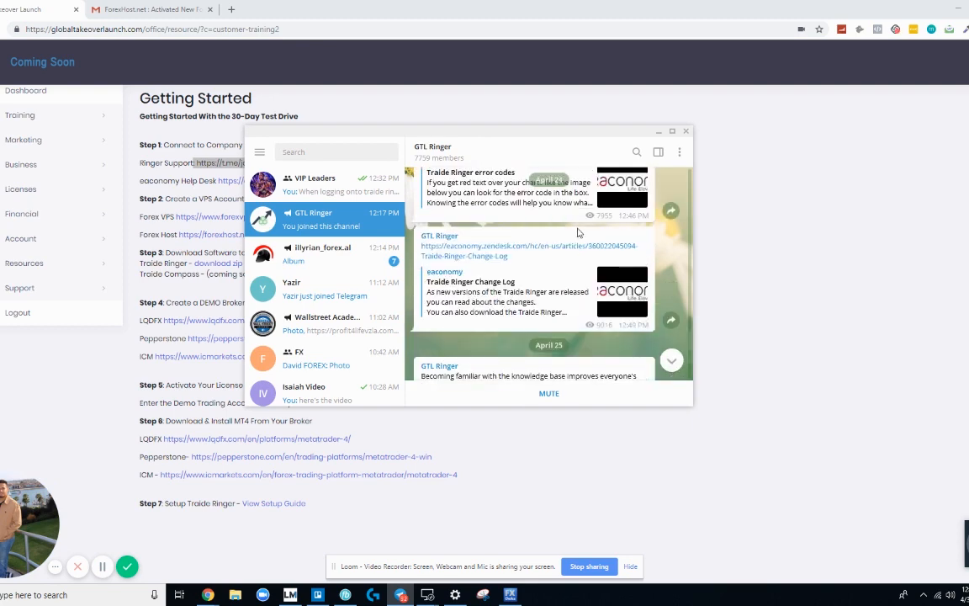
left_click_drag(417, 130, 967, 197)
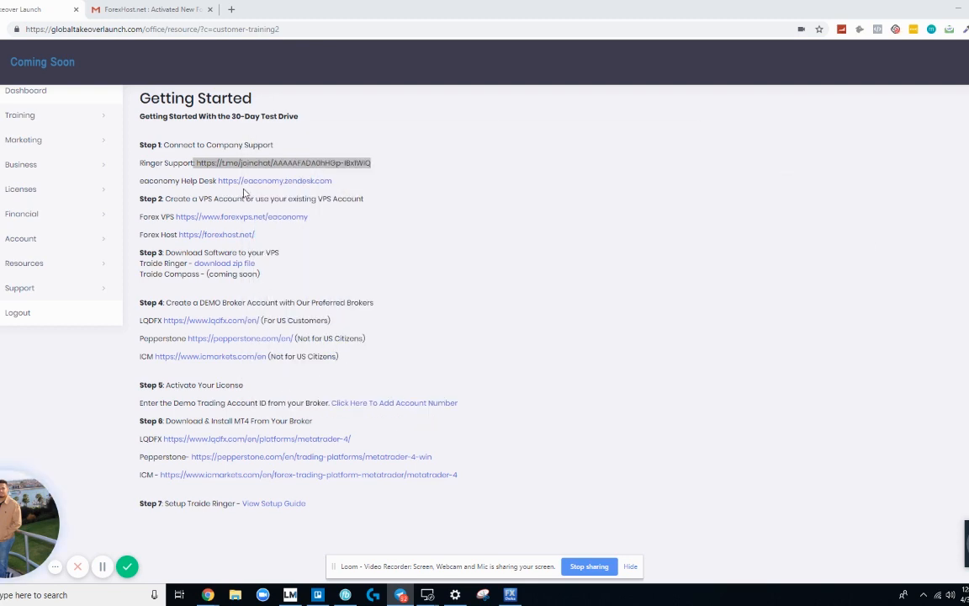
right_click(269, 187)
Step: Open the eaconomy Zendesk help centre in a new tab and scroll through it
left_click(311, 192)
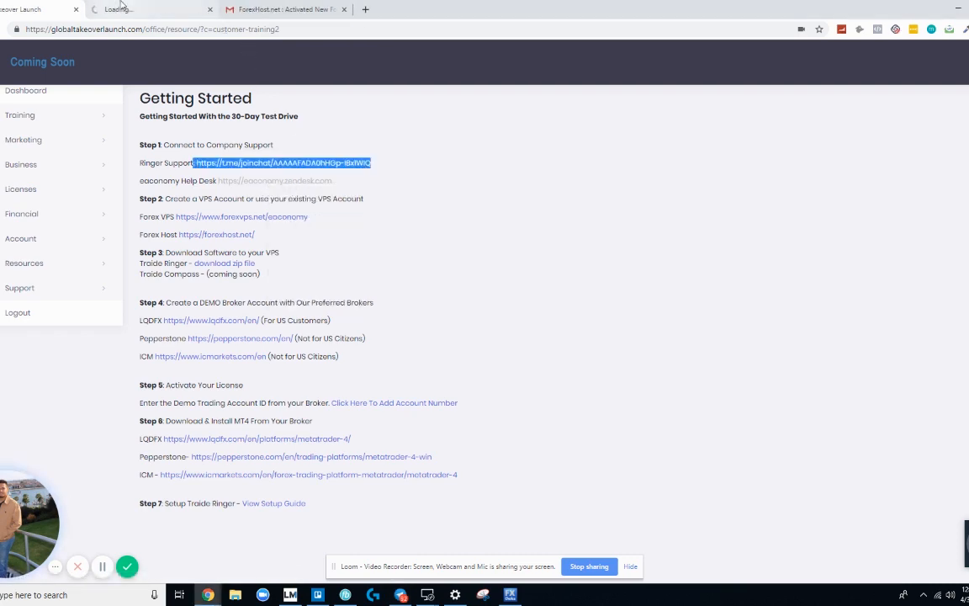
key("ctrl+Tab")
scroll(305, 347, "down", 5)
scroll(306, 348, "up", 5)
scroll(304, 349, "down", 5)
scroll(304, 349, "up", 5)
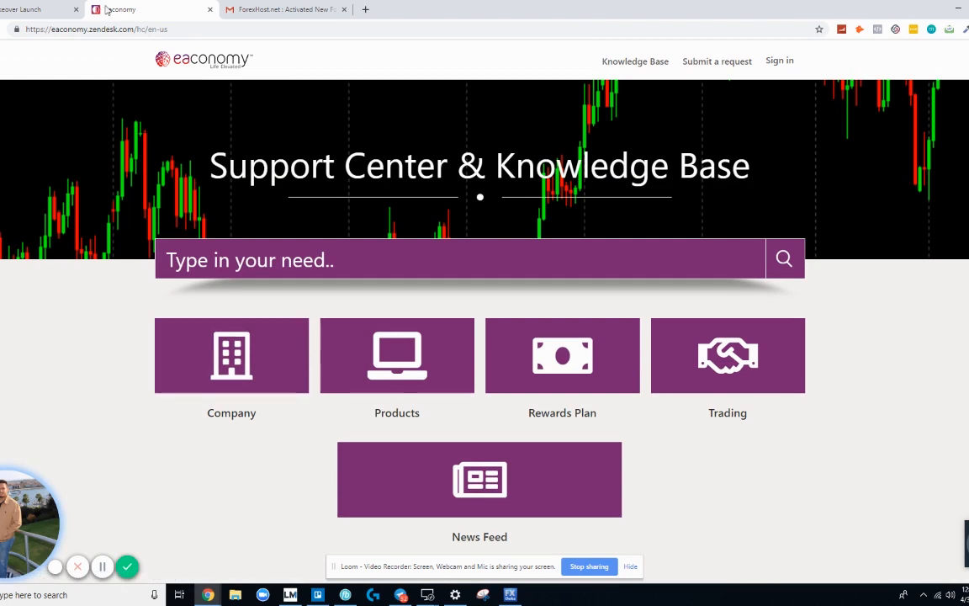
scroll(328, 337, "down", 2)
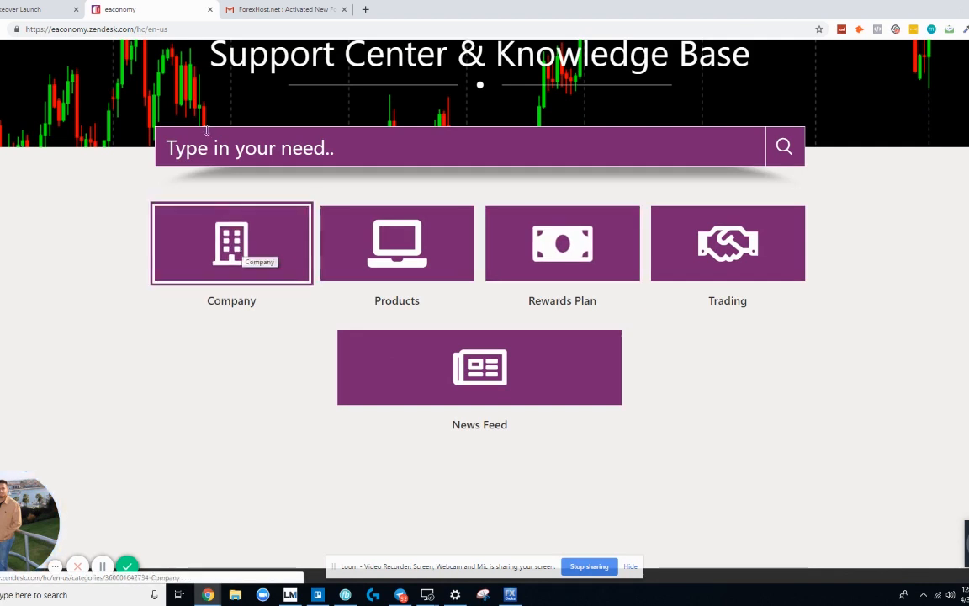
scroll(236, 185, "up", 2)
scroll(340, 275, "down", 1)
scroll(391, 247, "up", 1)
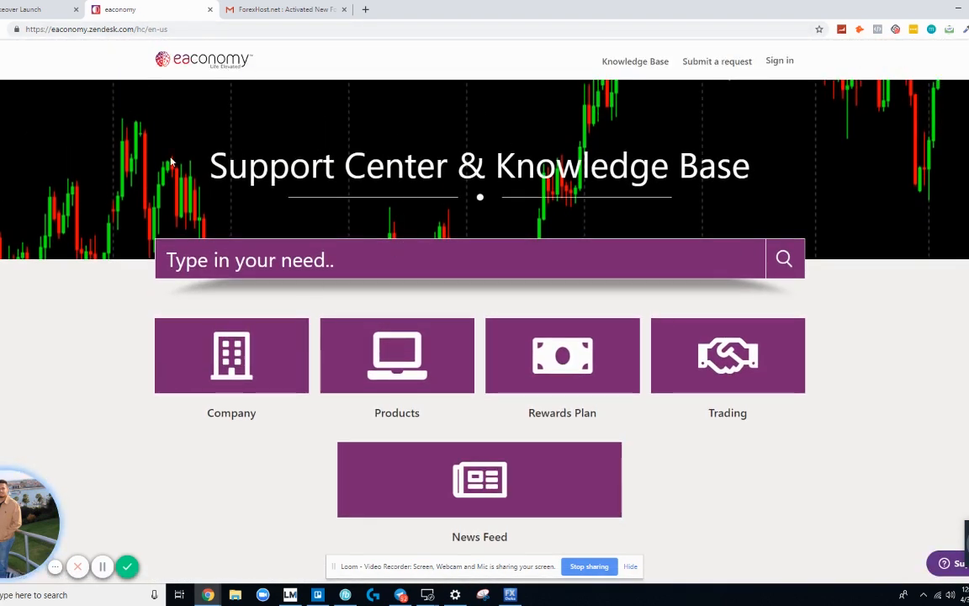
Step: Move the eaconomy tab after the ForexHost tab and return to the Getting Started page
left_click_drag(149, 66, 193, 52)
left_click(246, 82)
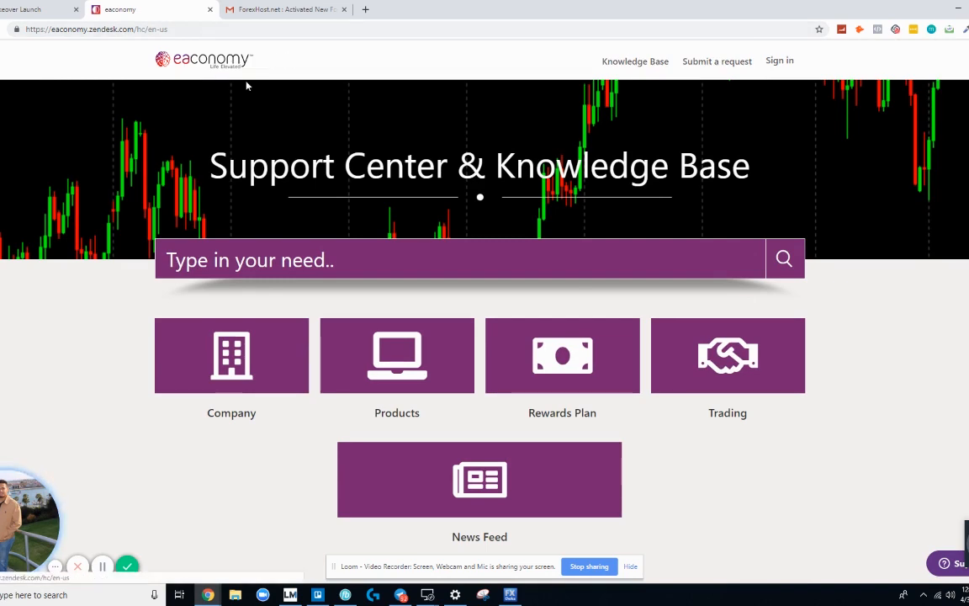
left_click(33, 9)
left_click_drag(120, 9, 269, 9)
left_click(32, 9)
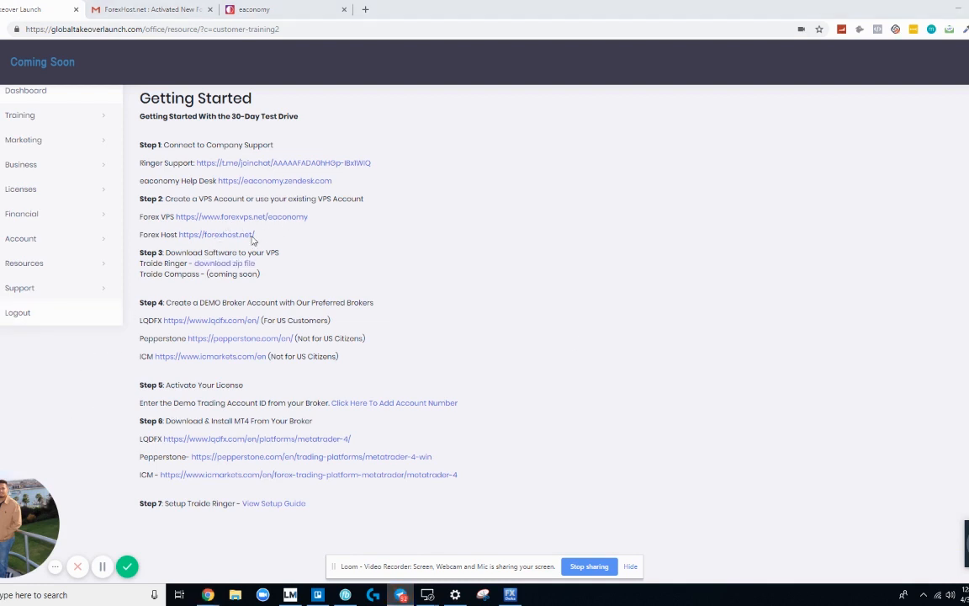
left_click_drag(143, 201, 363, 199)
left_click(256, 202)
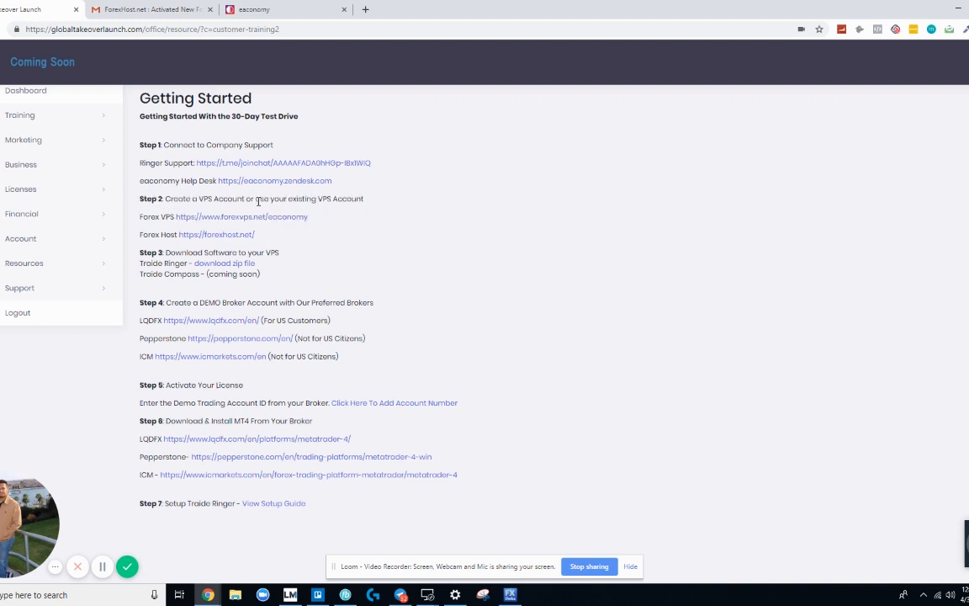
left_click_drag(256, 202, 358, 200)
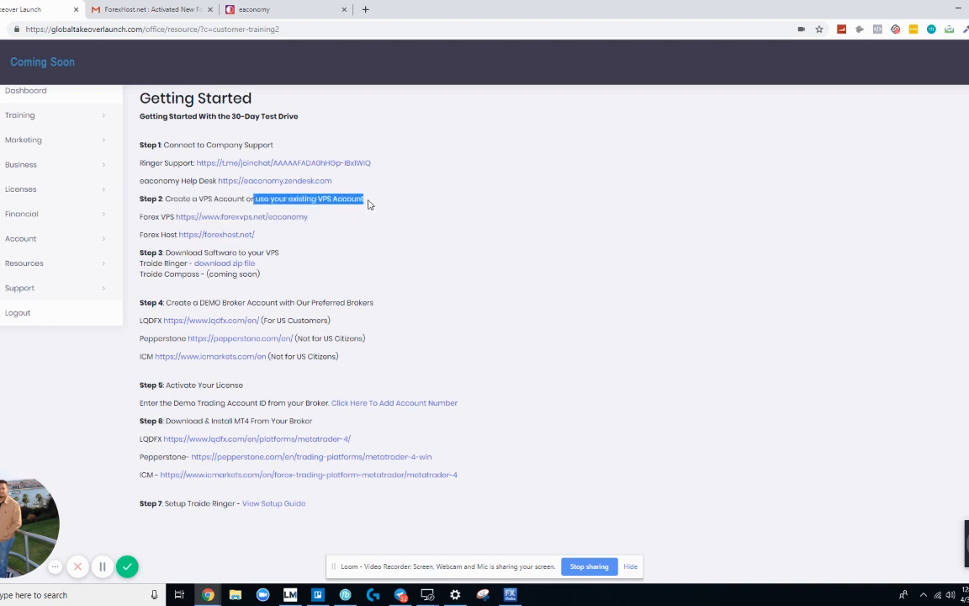
left_click(361, 244)
left_click_drag(262, 236, 177, 236)
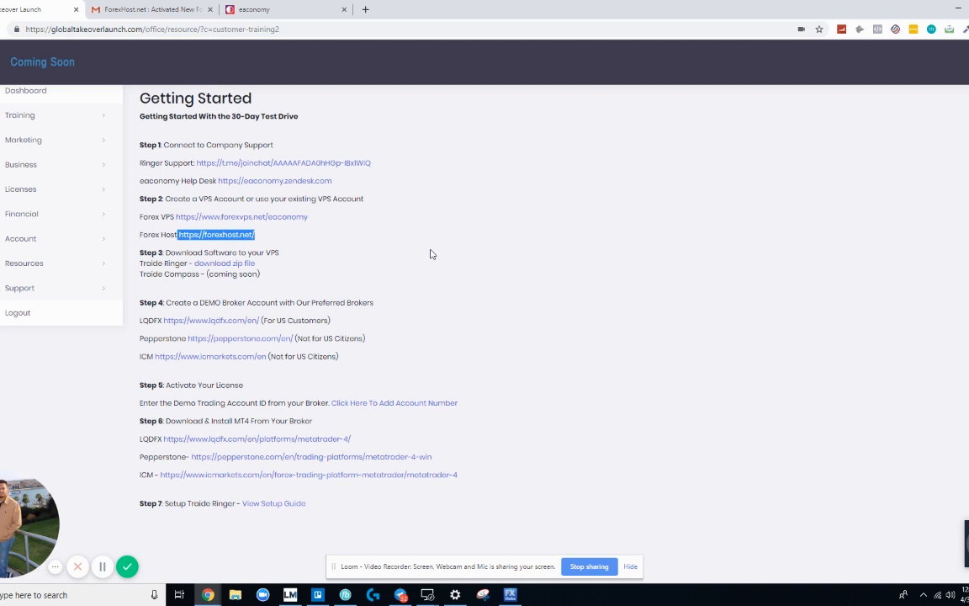
left_click(333, 260)
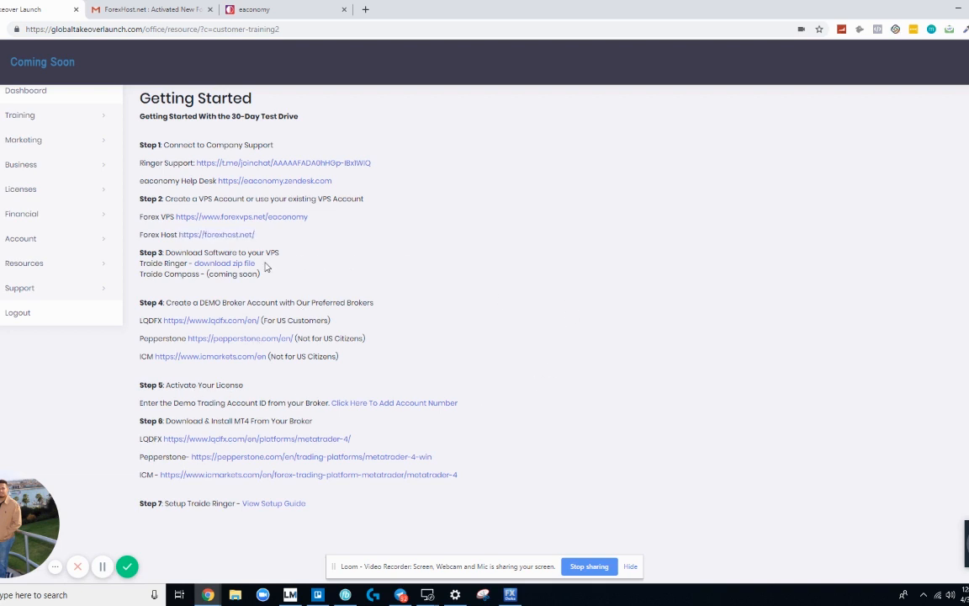
left_click_drag(280, 252, 167, 252)
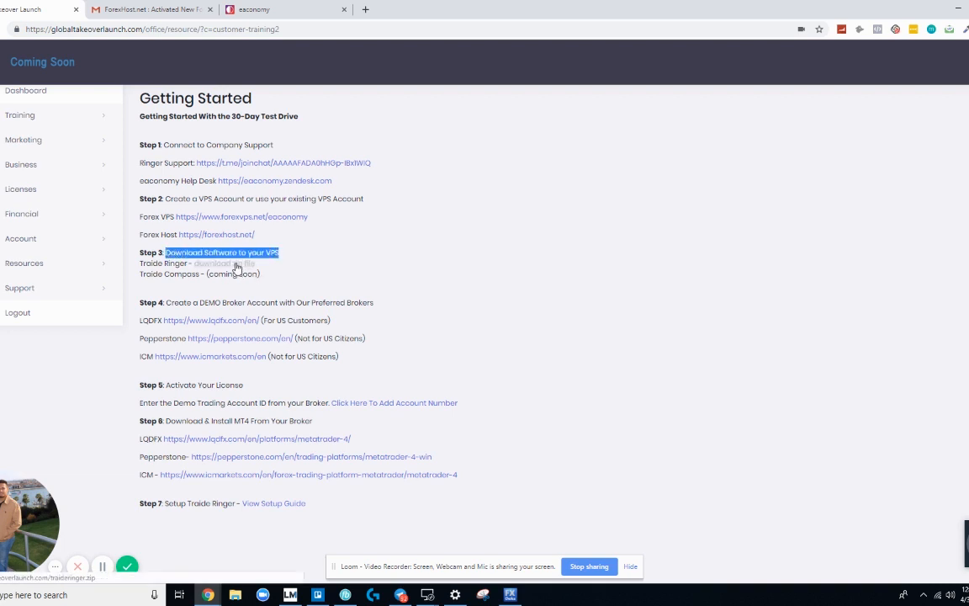
left_click(318, 268)
Step: Save the traideringer zip into a new 'Traide Ringer' folder under Downloads > AI SYSTEM MT4
right_click(250, 262)
left_click(286, 312)
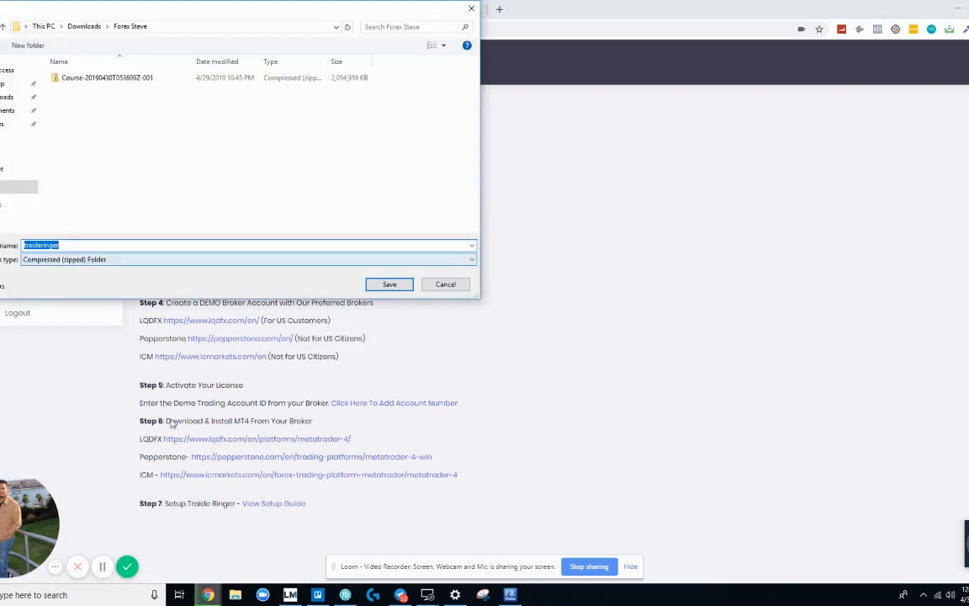
left_click(84, 26)
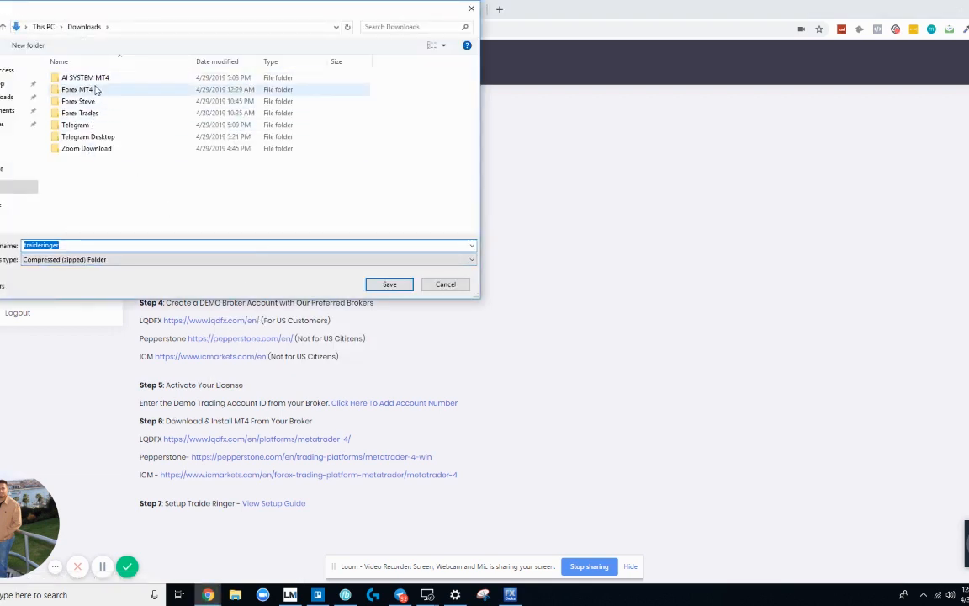
double_click(91, 78)
right_click(101, 89)
mouse_move(168, 209)
left_click(244, 207)
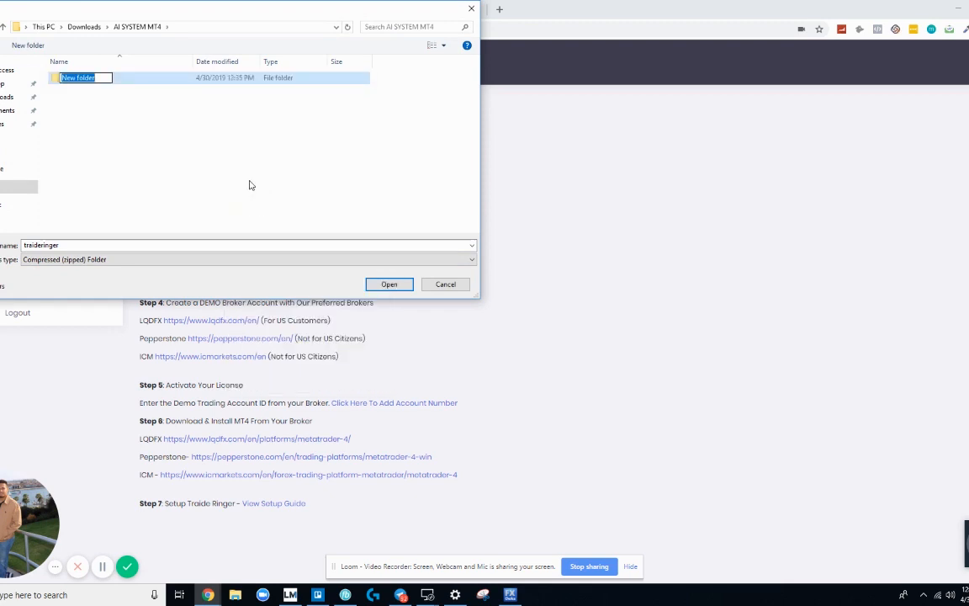
type("Traide Ringer")
left_click(377, 285)
left_click(378, 286)
left_click(389, 285)
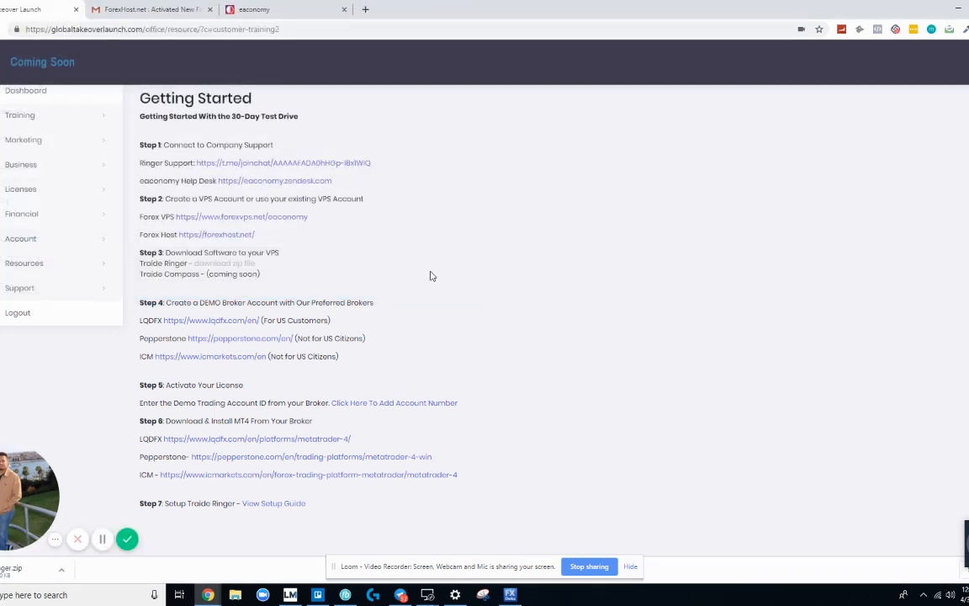
Step: Open the downloaded zip, move its window aside, and highlight DEMO in Getting Started Step 4
left_click(62, 570)
left_click(96, 486)
left_click_drag(940, 108, 698, 127)
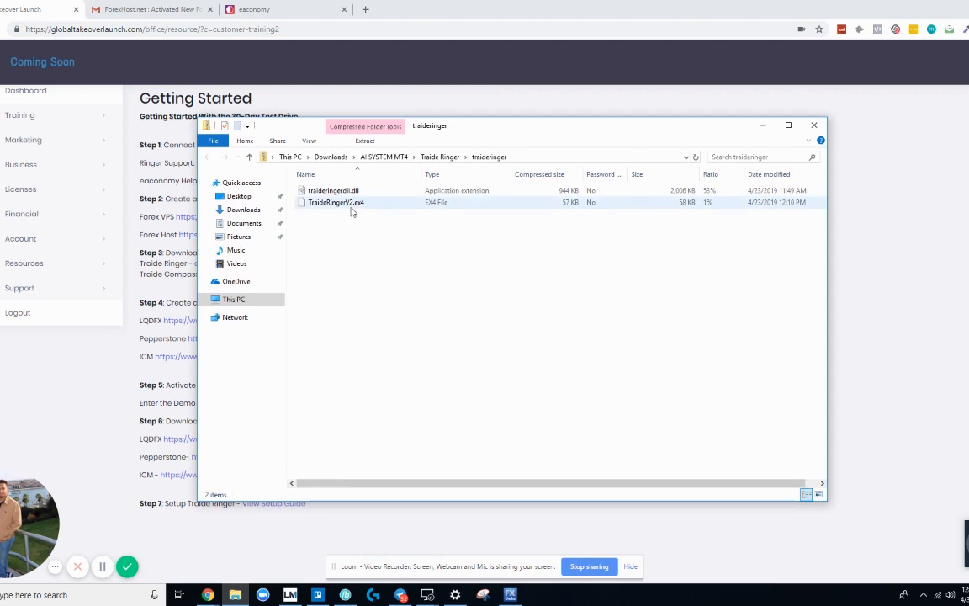
left_click_drag(478, 127, 775, 66)
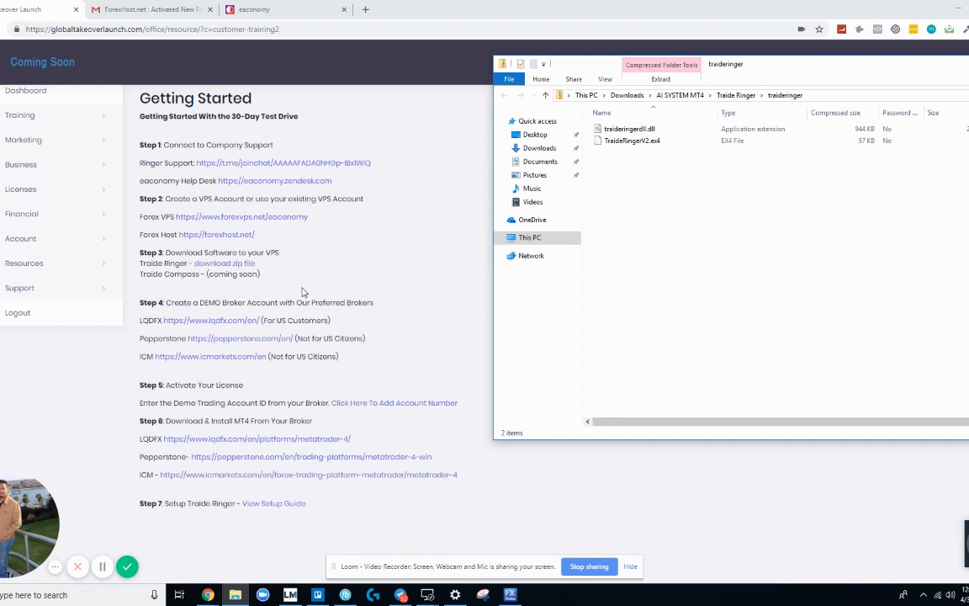
left_click(303, 292)
left_click_drag(200, 300, 222, 300)
left_click(346, 339)
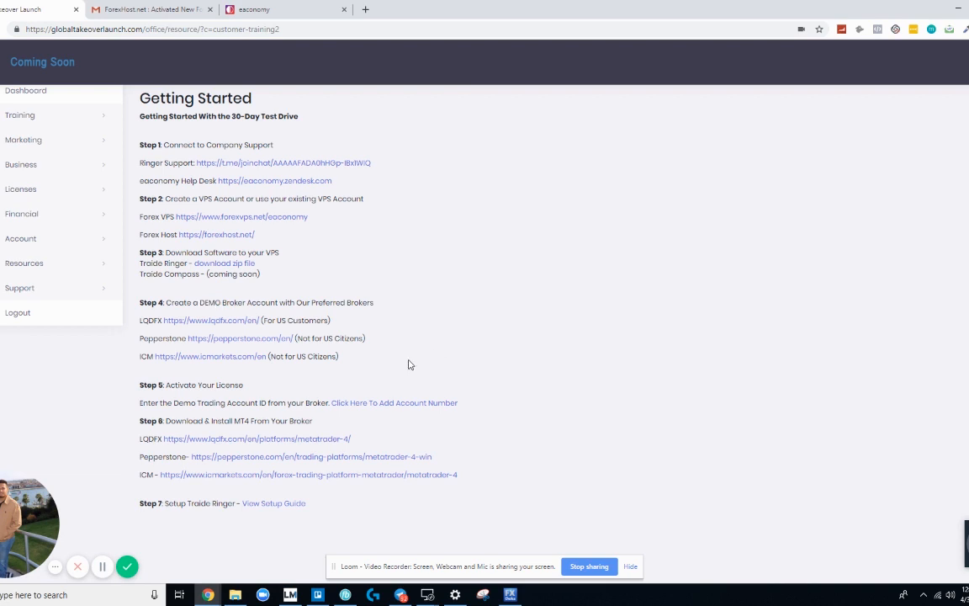
left_click_drag(261, 386, 145, 380)
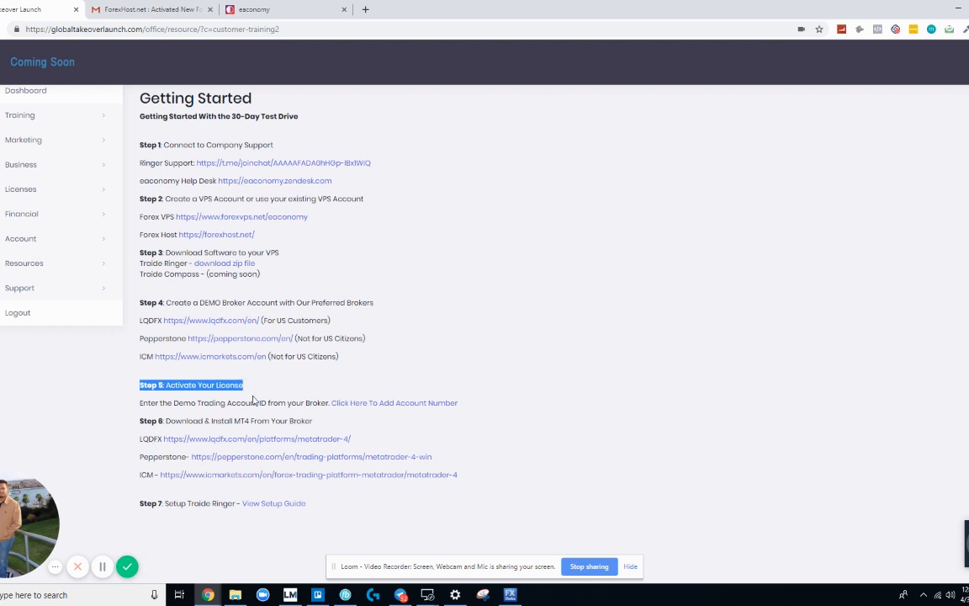
left_click(179, 402)
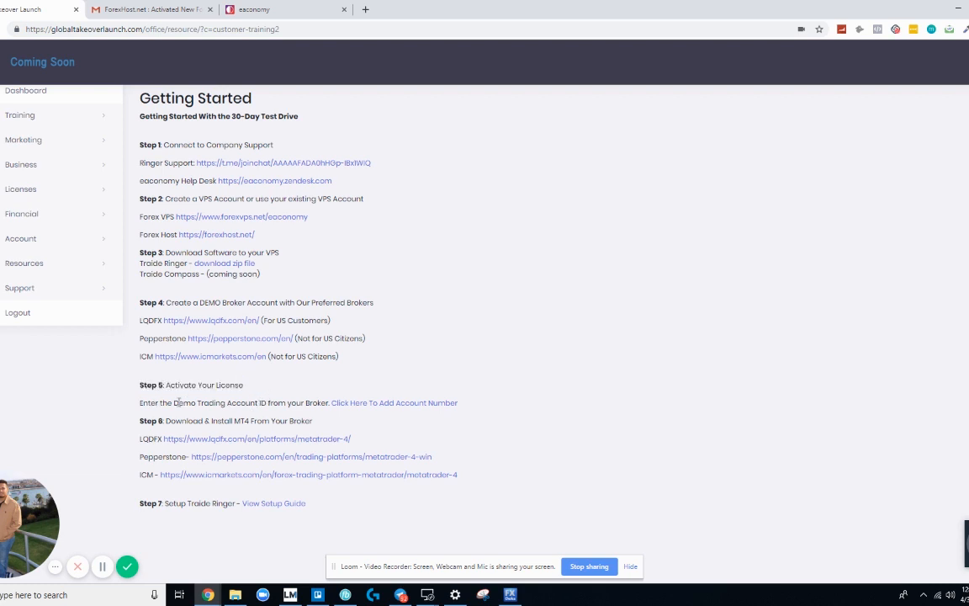
left_click_drag(175, 402, 255, 401)
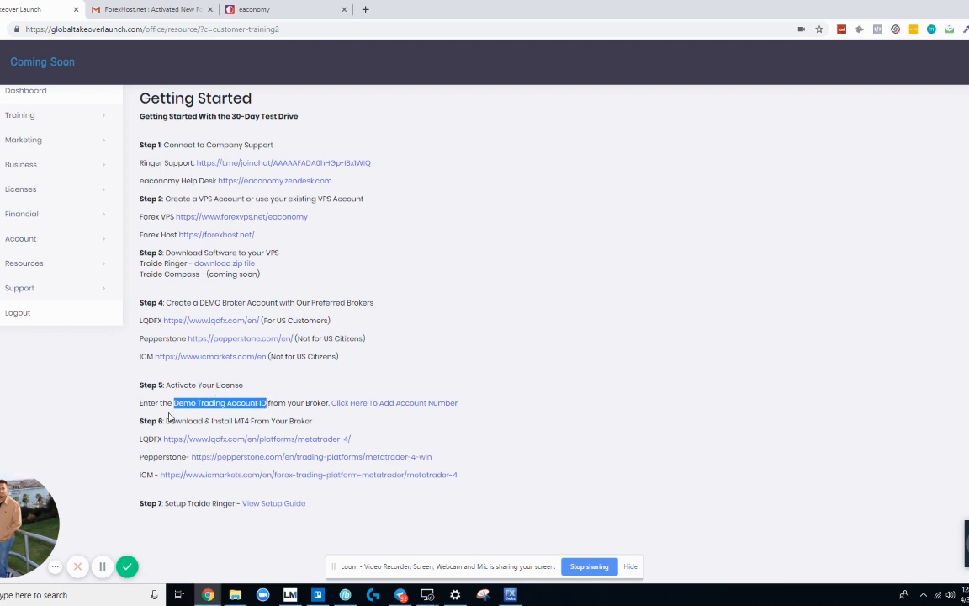
left_click_drag(160, 424, 324, 424)
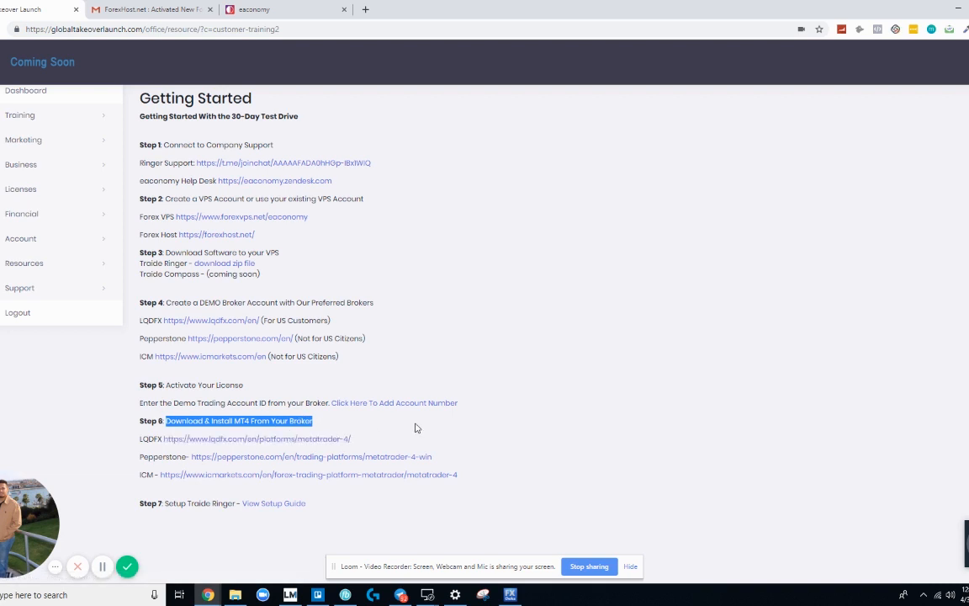
left_click(187, 518)
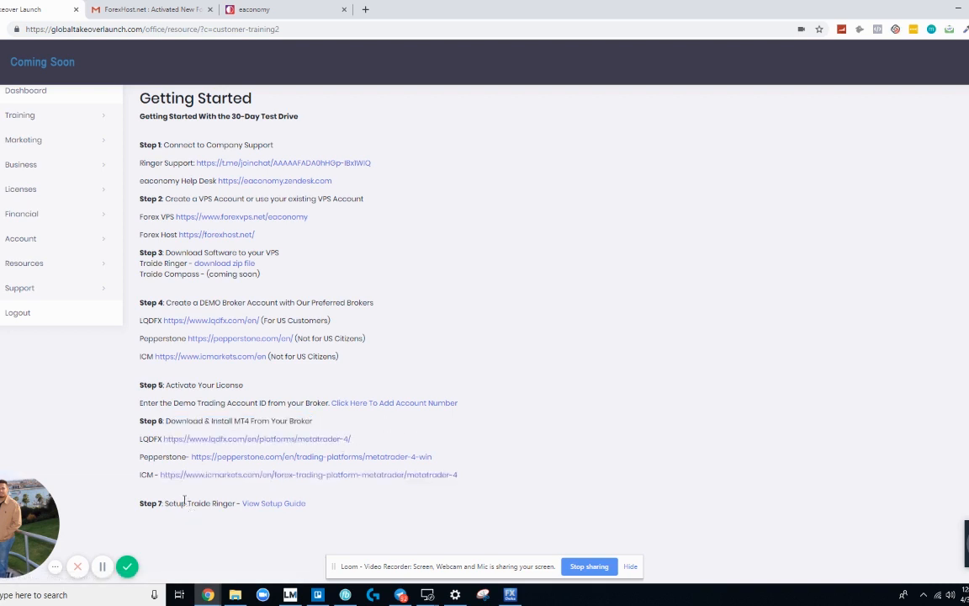
Step: Open the 'How do I setup the Traide Ringer?' article and close the Getting Started tab
left_click(266, 505)
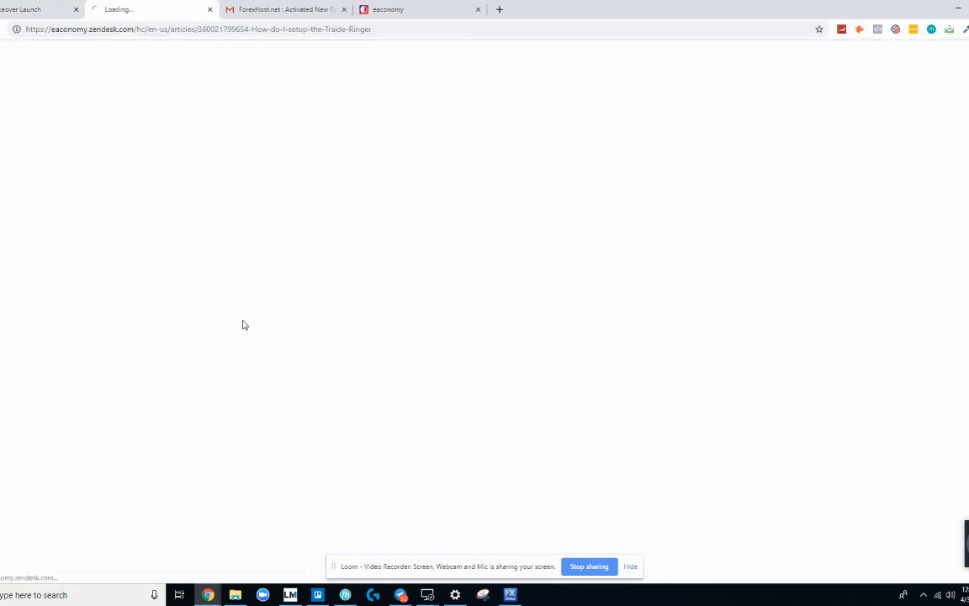
left_click(76, 9)
left_click_drag(332, 168, 666, 175)
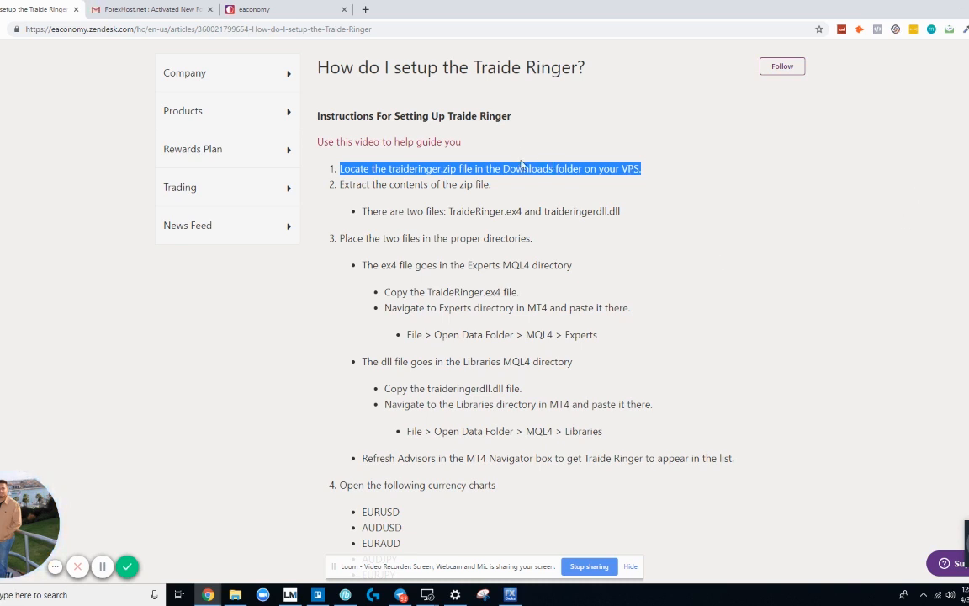
left_click(531, 197)
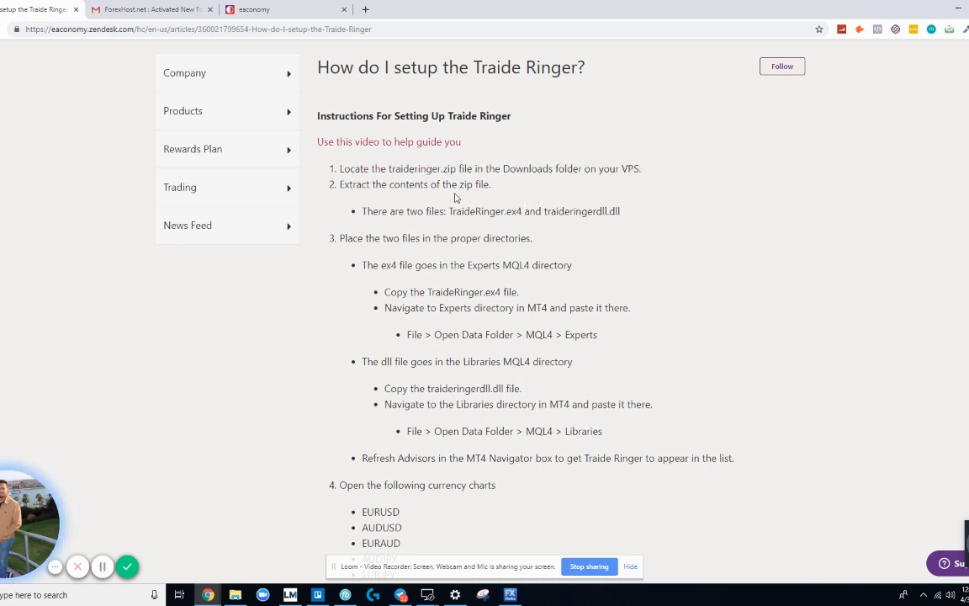
Step: Place the zip's Explorer window beside the article and bring MetaTrader 4 onto this screen
left_click(236, 595)
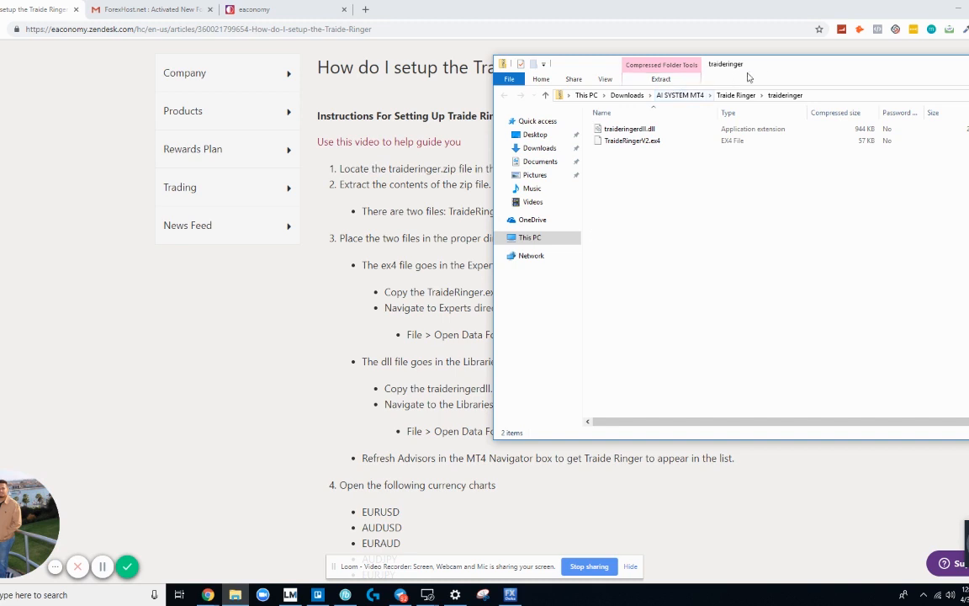
left_click_drag(692, 61, 322, 145)
left_click_drag(615, 310, 258, 303)
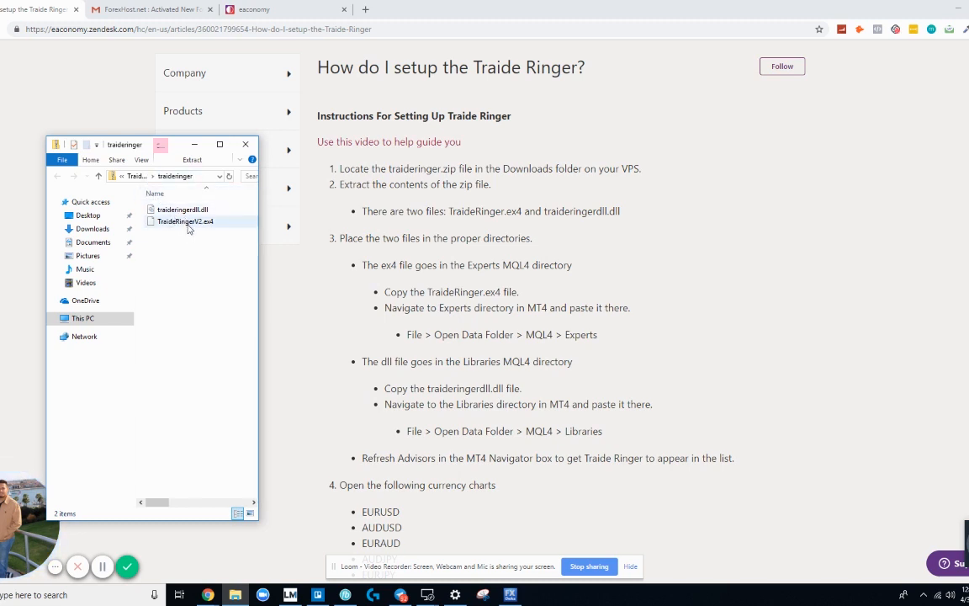
left_click_drag(451, 212, 523, 212)
key("alt+Tab")
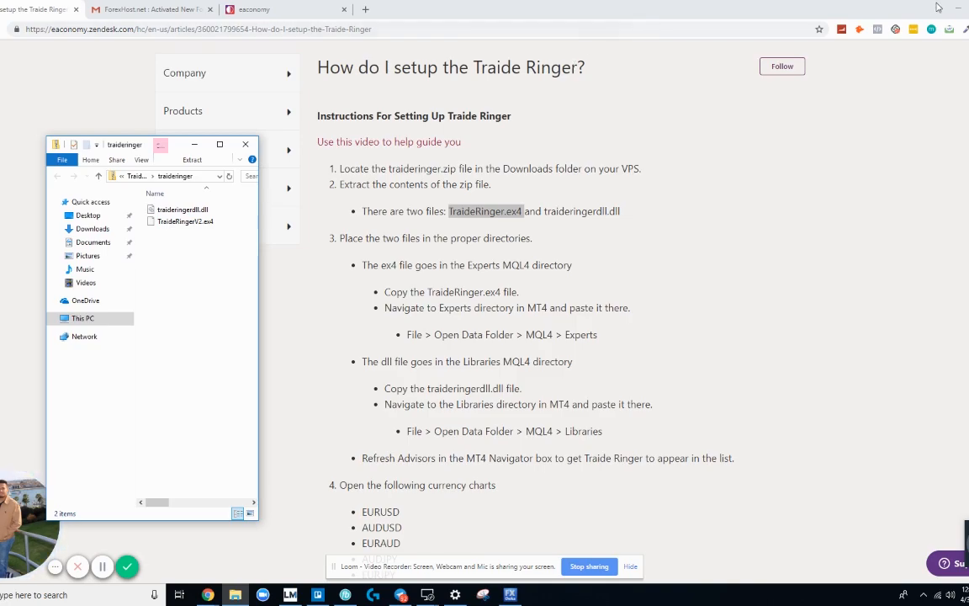
left_click_drag(909, 2, 370, 36)
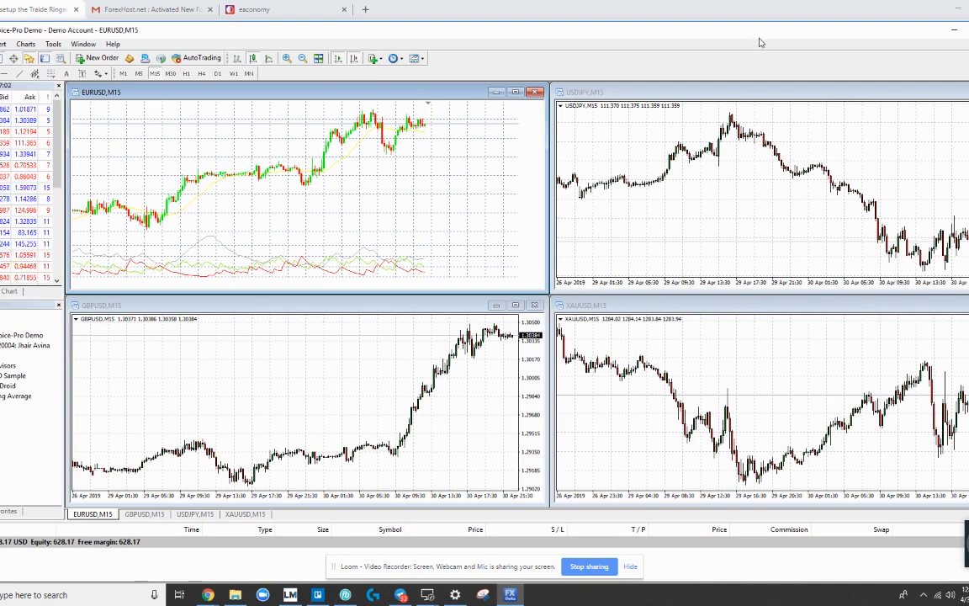
Step: Narrow the MetaTrader 4 window and dock it on the right beside the article
left_click_drag(760, 42, 721, 37)
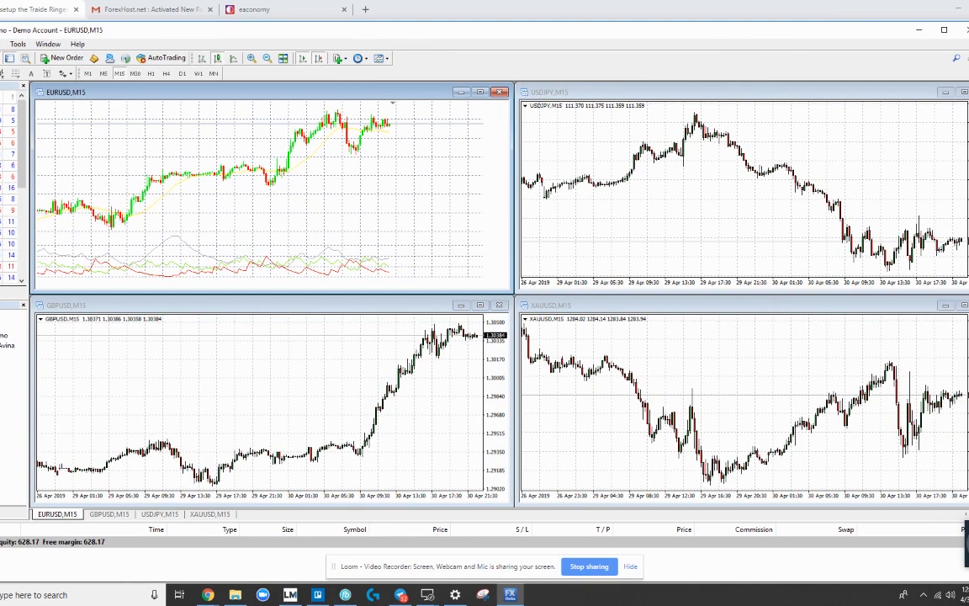
left_click_drag(957, 125, 502, 125)
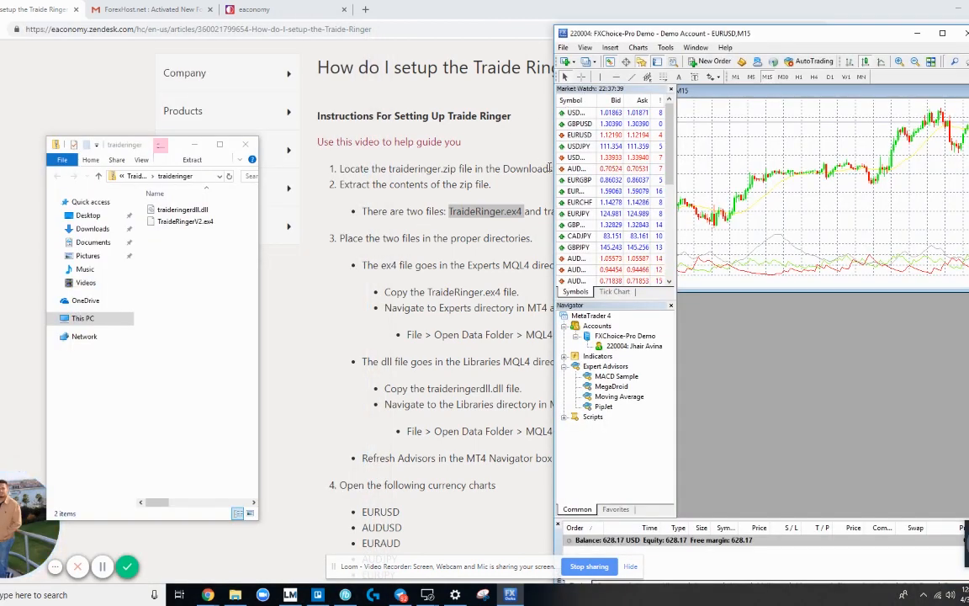
left_click_drag(557, 168, 607, 169)
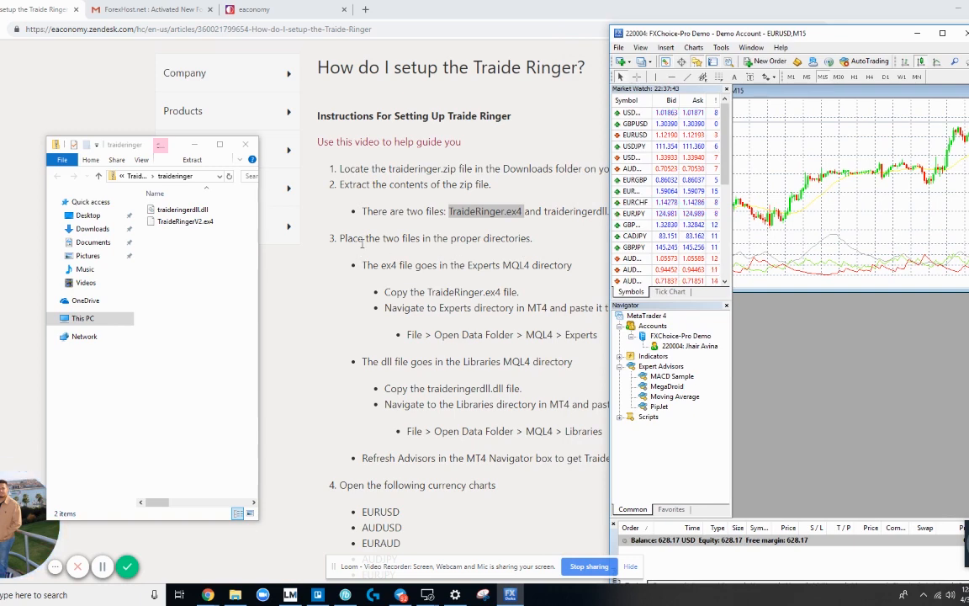
Step: Select TraideRingerV2.ex4 in the Traide Ringer zip folder, then return to MetaTrader 4
double_click(388, 263)
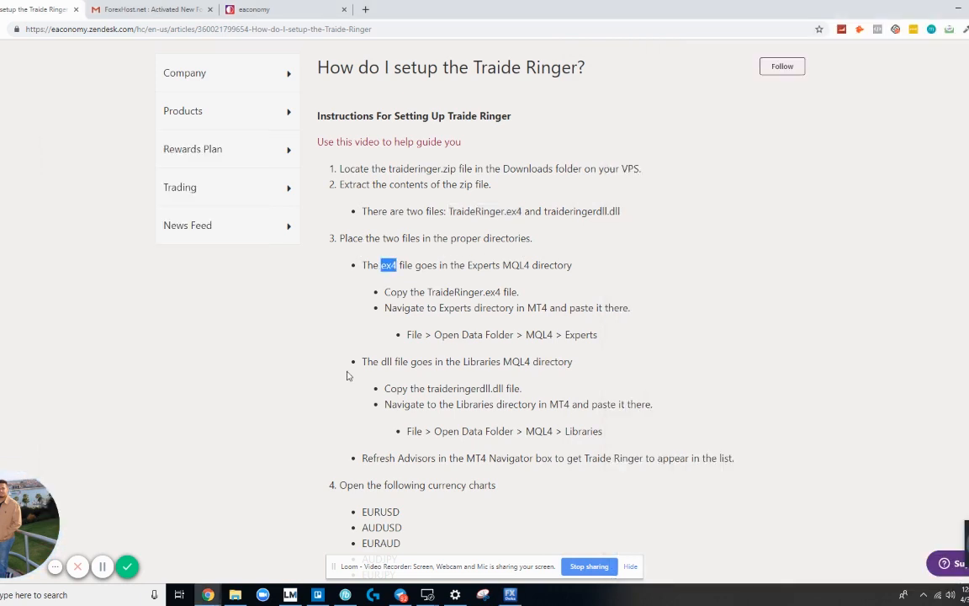
left_click(234, 595)
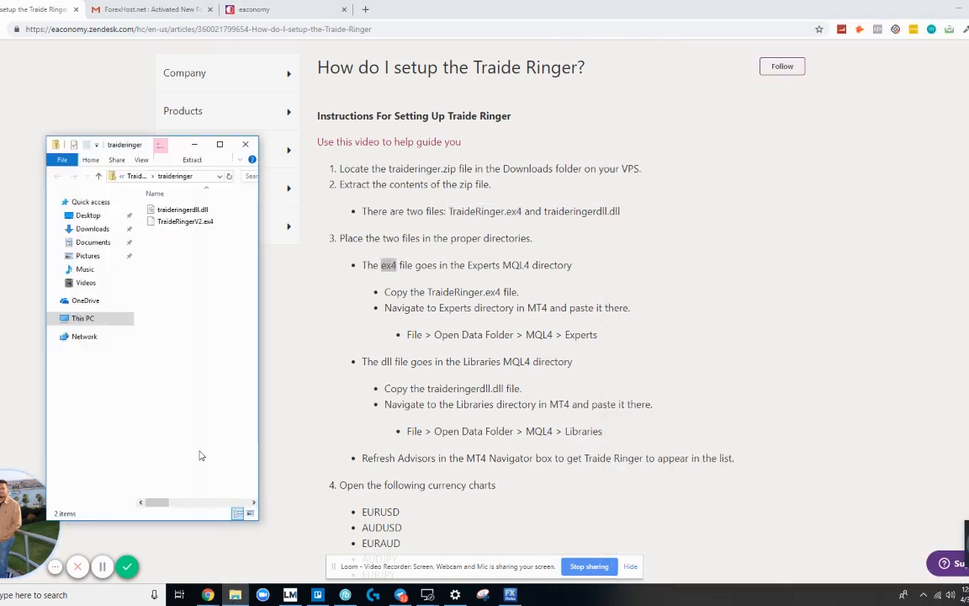
left_click(187, 223)
left_click(510, 595)
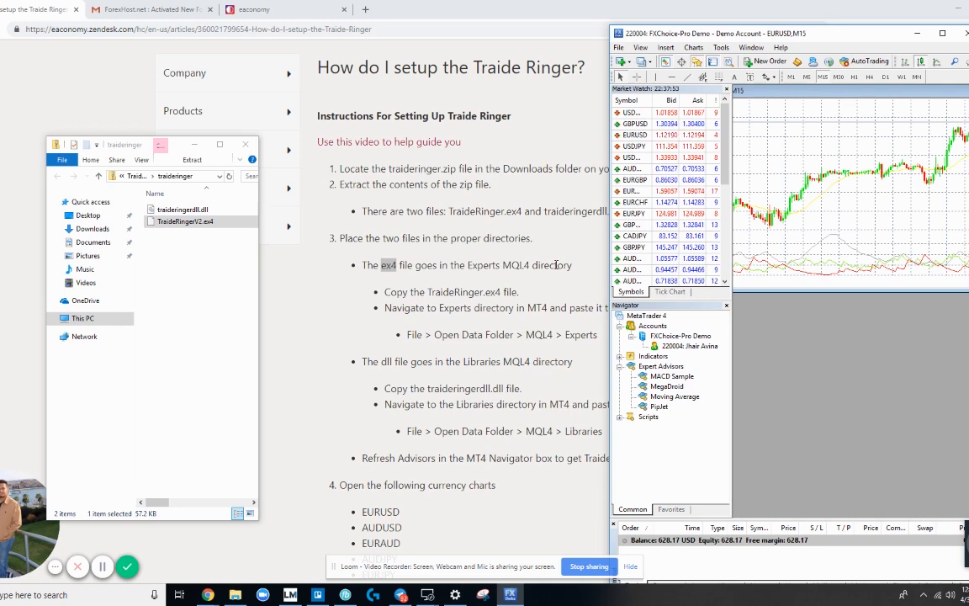
Step: Open MetaTrader's data folder and go to MQL4 > Experts
left_click(621, 48)
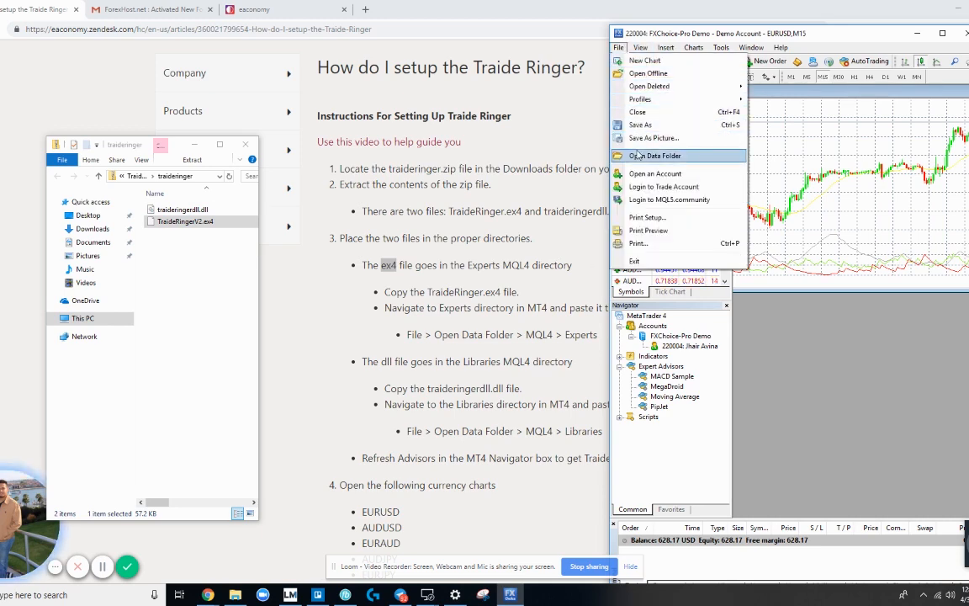
left_click(642, 149)
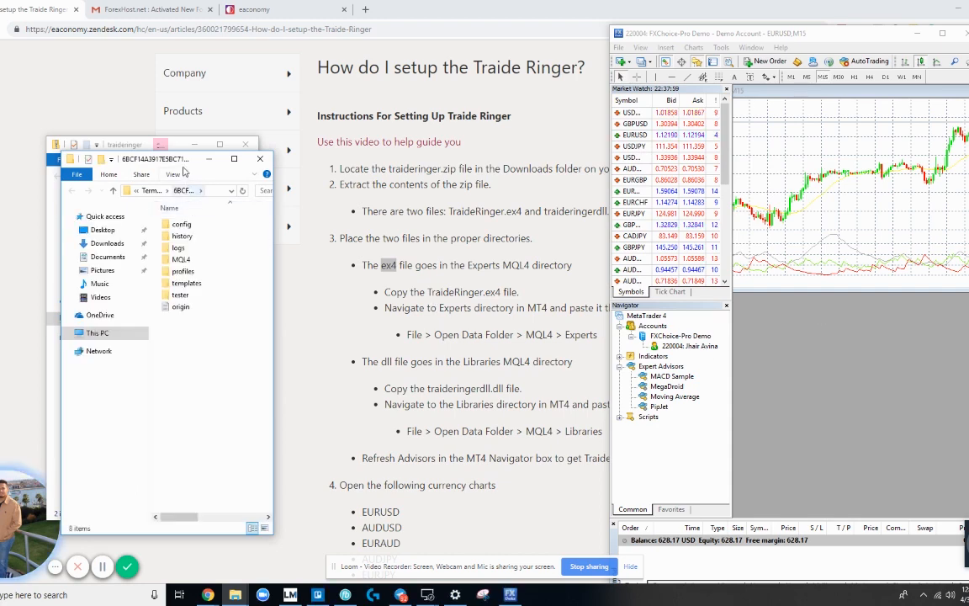
left_click_drag(183, 161, 701, 64)
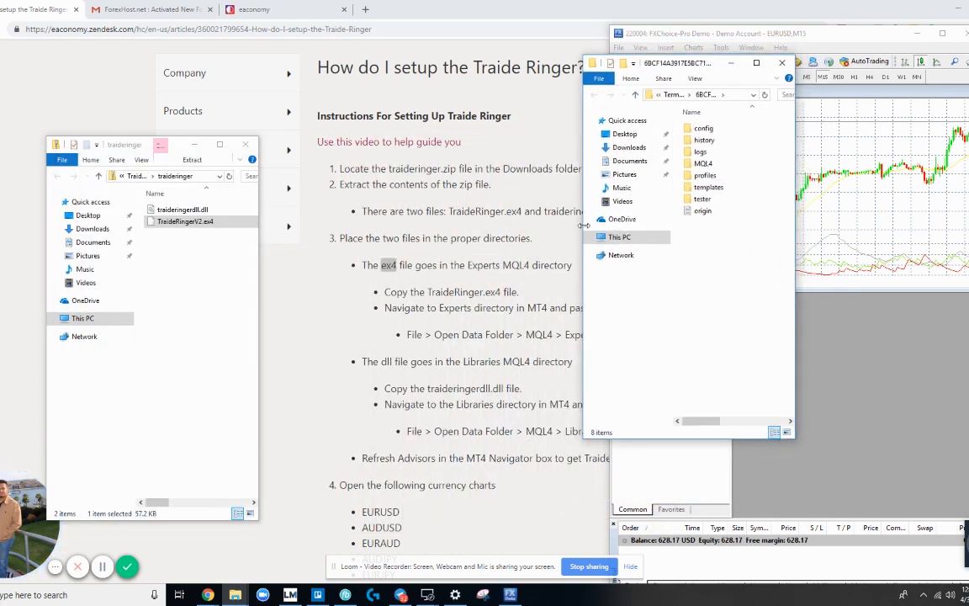
double_click(703, 163)
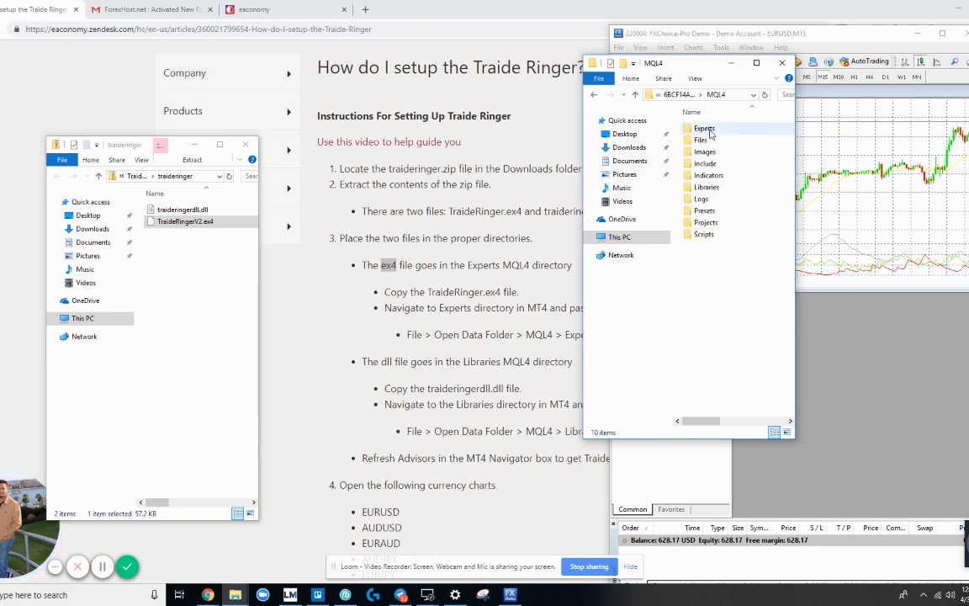
double_click(705, 129)
left_click_drag(701, 65, 403, 105)
Step: Copy TraideRingerV2.ex4 into the Experts folder and minimize that window
left_click(211, 221)
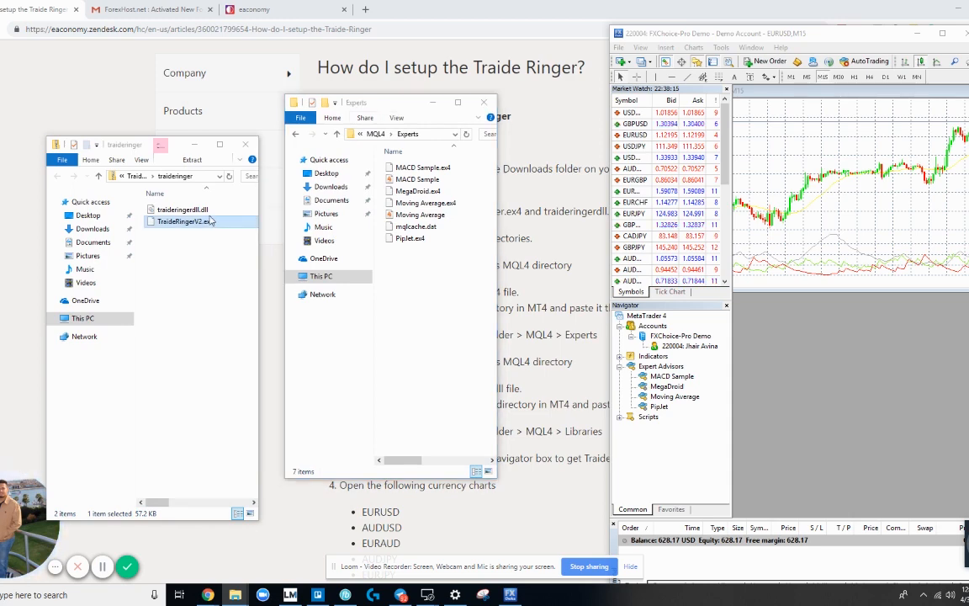
left_click_drag(354, 105, 555, 88)
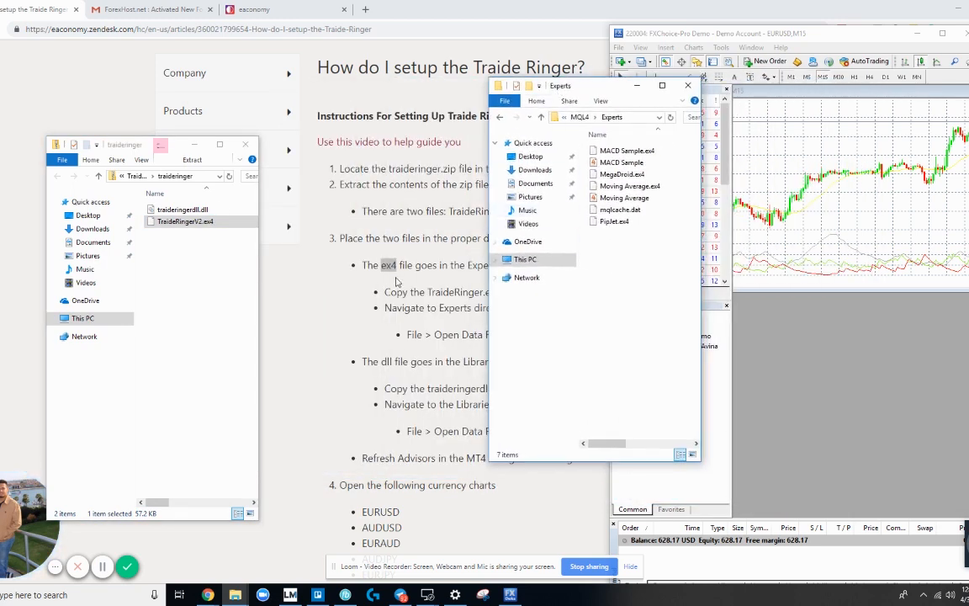
left_click_drag(202, 229, 610, 263)
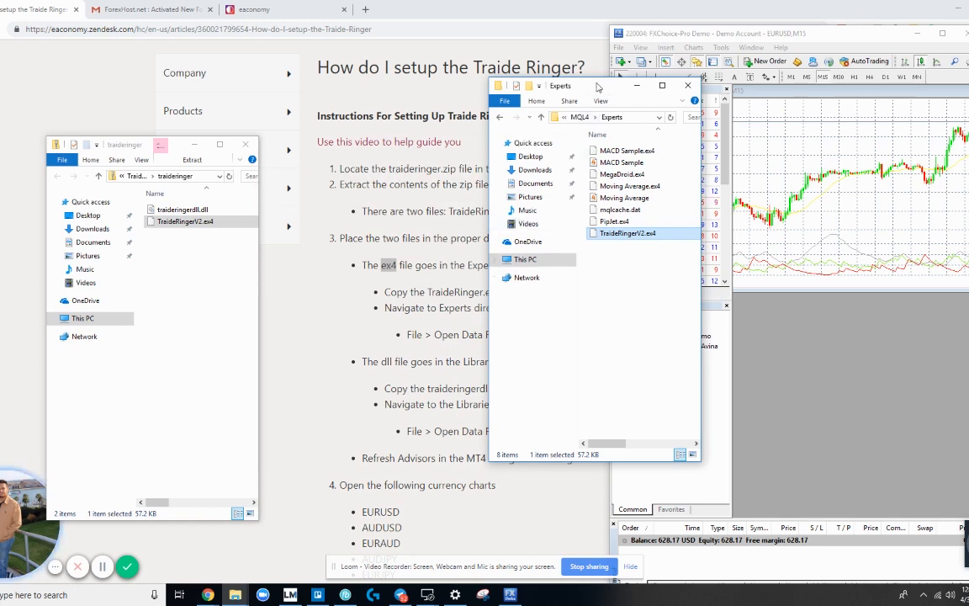
left_click_drag(600, 86, 742, 86)
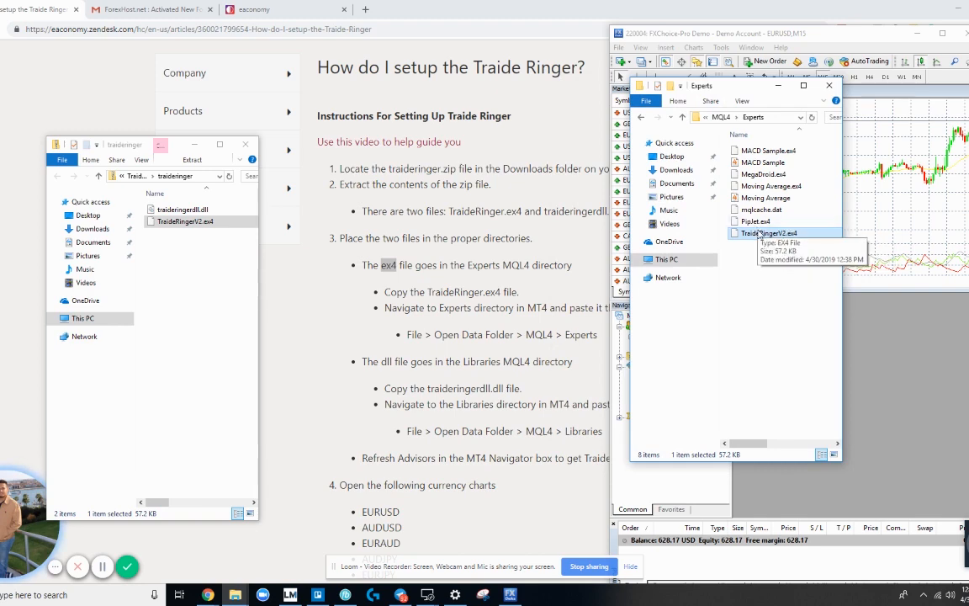
left_click(779, 88)
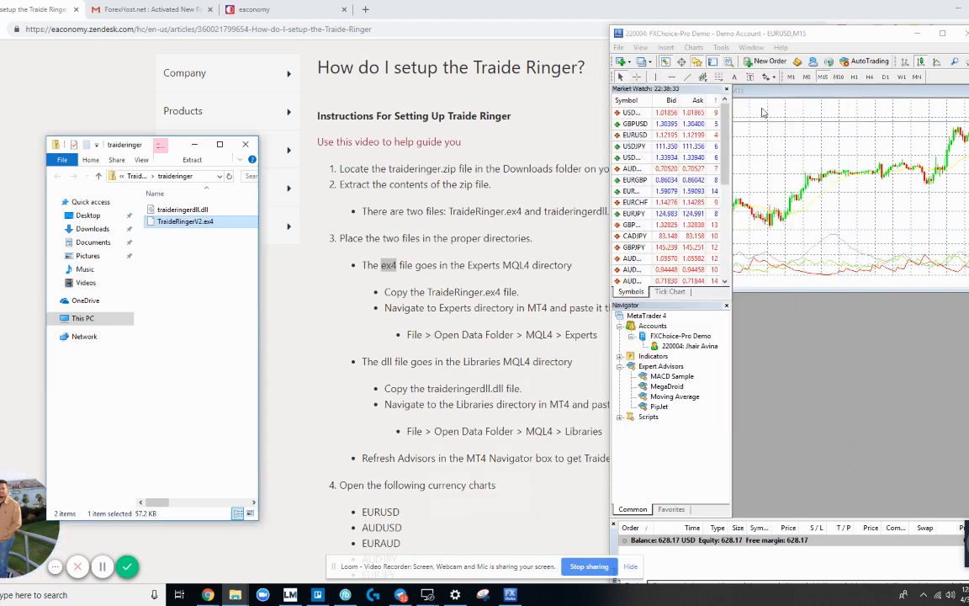
Step: Bring the Experts folder window back in front of MetaTrader, beside the traideringer folder
scroll(423, 303, "down", 1)
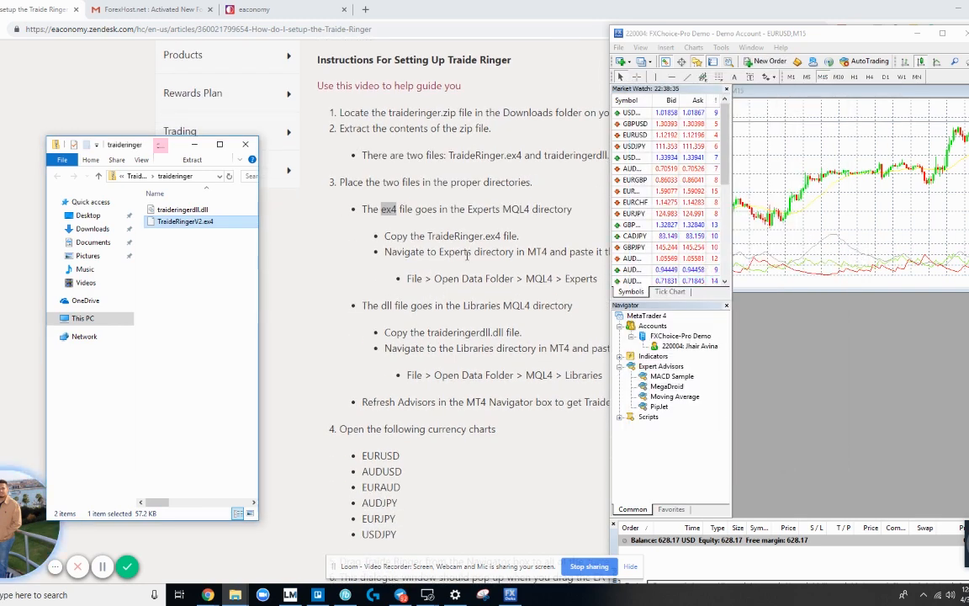
scroll(455, 229, "down", 1)
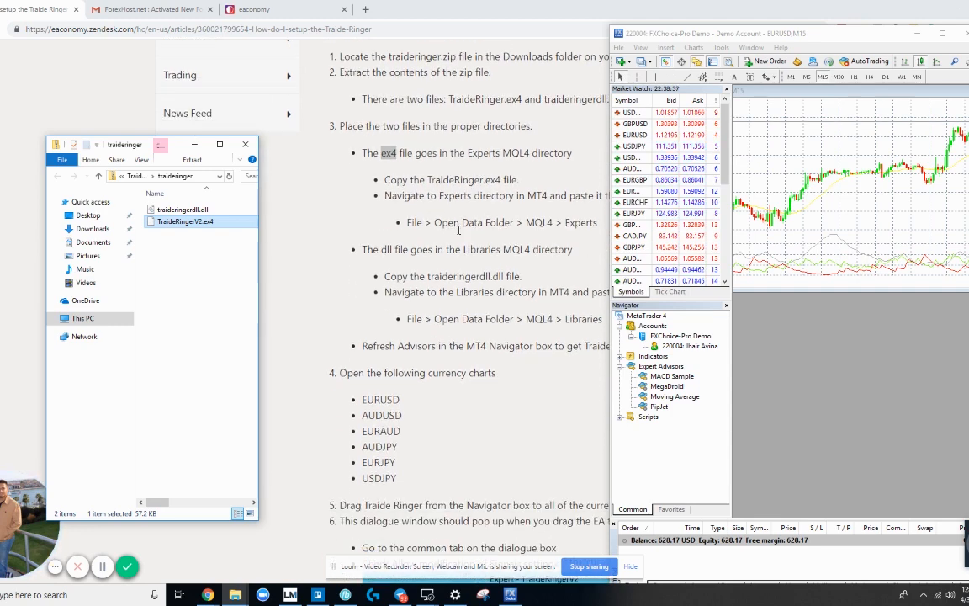
double_click(388, 249)
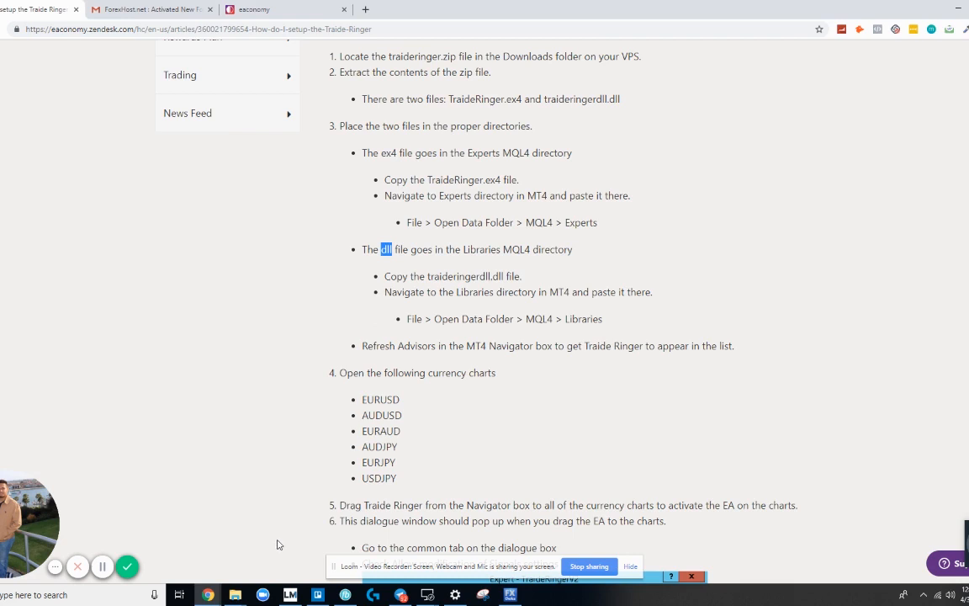
left_click(235, 594)
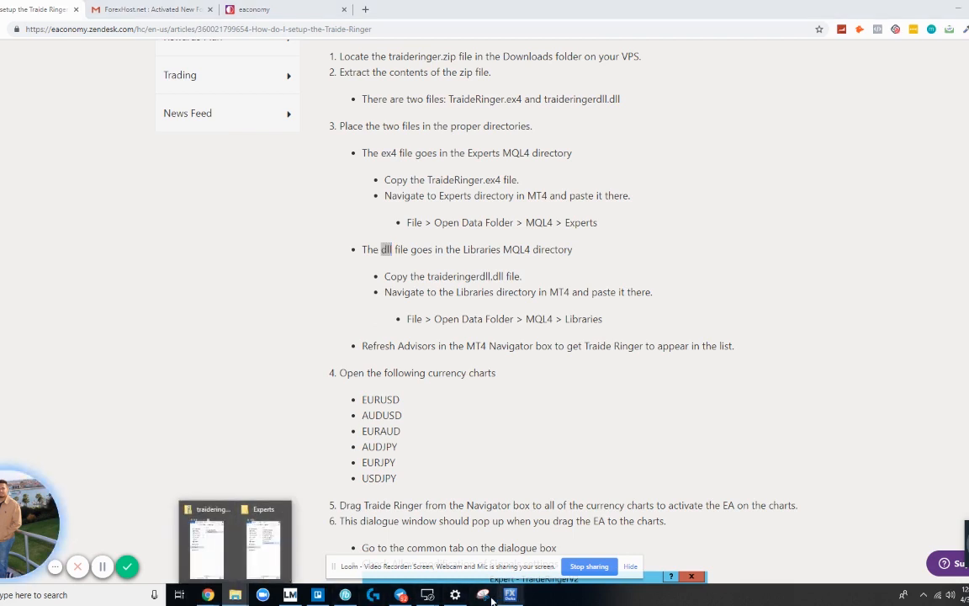
left_click(265, 549)
left_click(511, 595)
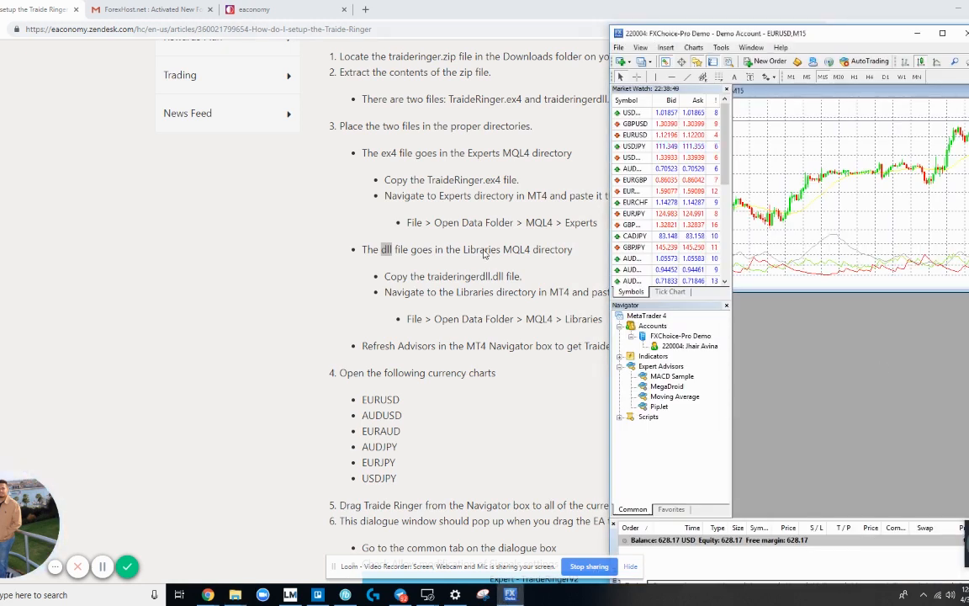
left_click(236, 594)
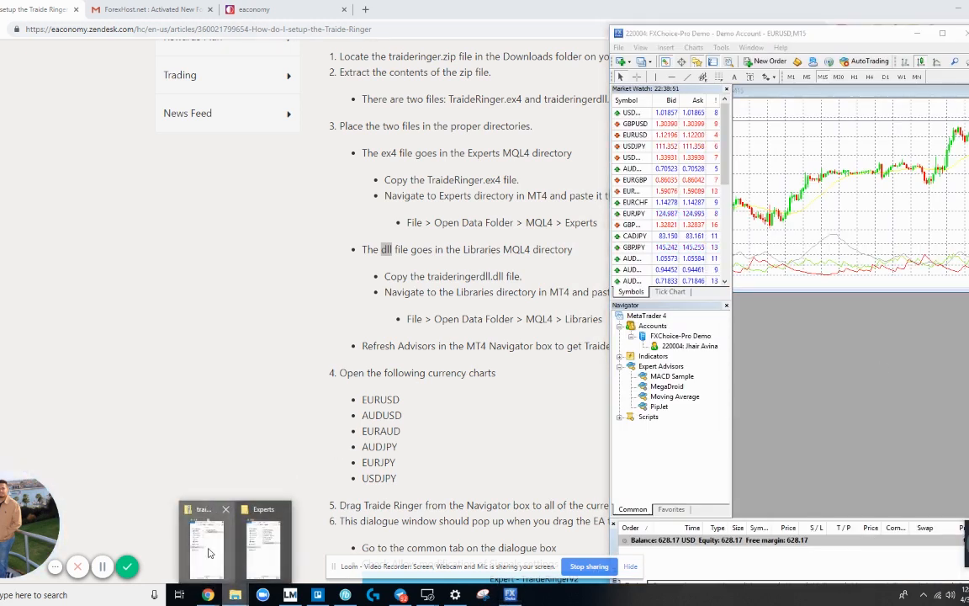
left_click(205, 539)
scroll(420, 395, "down", 1)
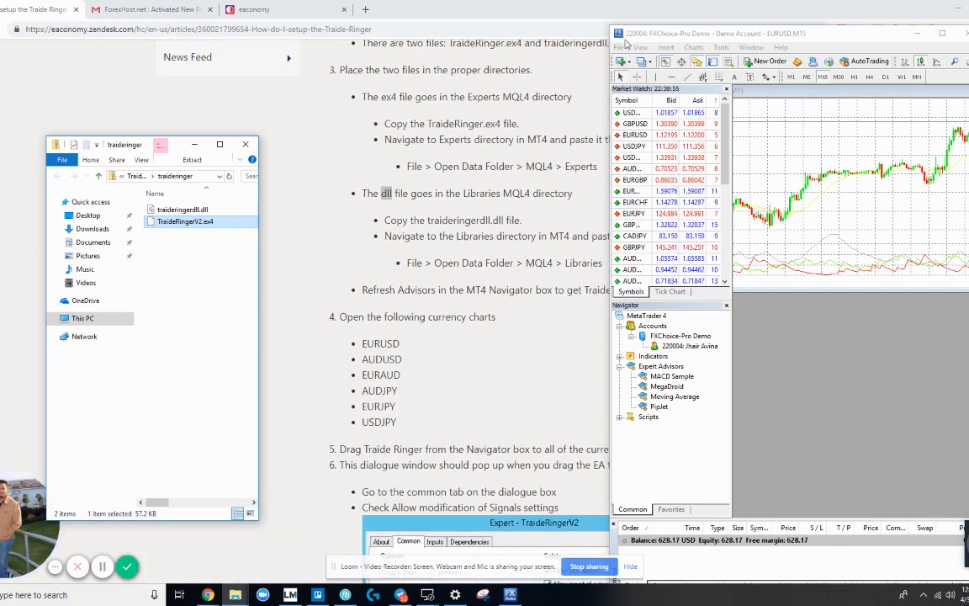
left_click_drag(663, 38, 370, 31)
left_click(703, 80)
left_click_drag(573, 34, 910, 26)
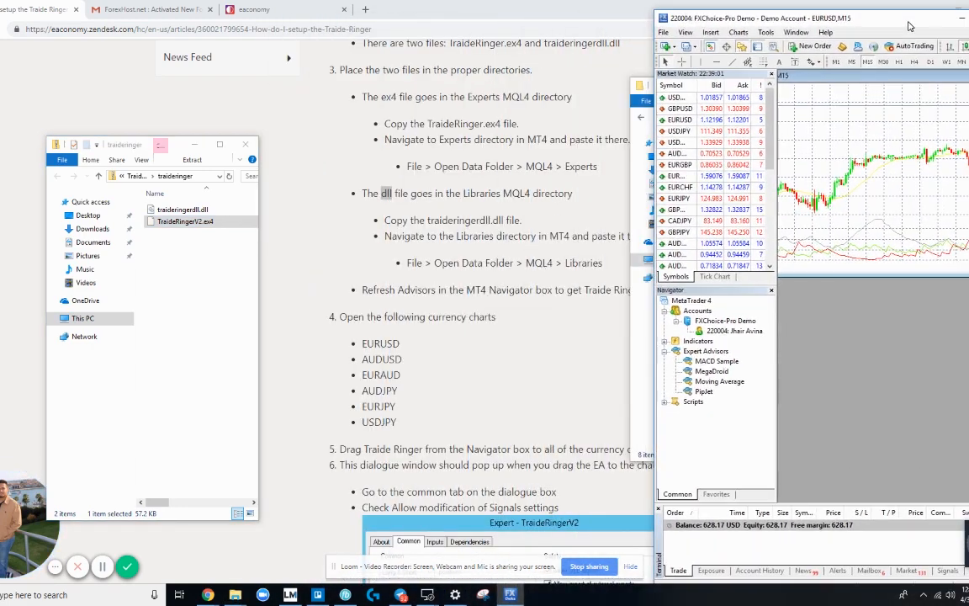
left_click(645, 370)
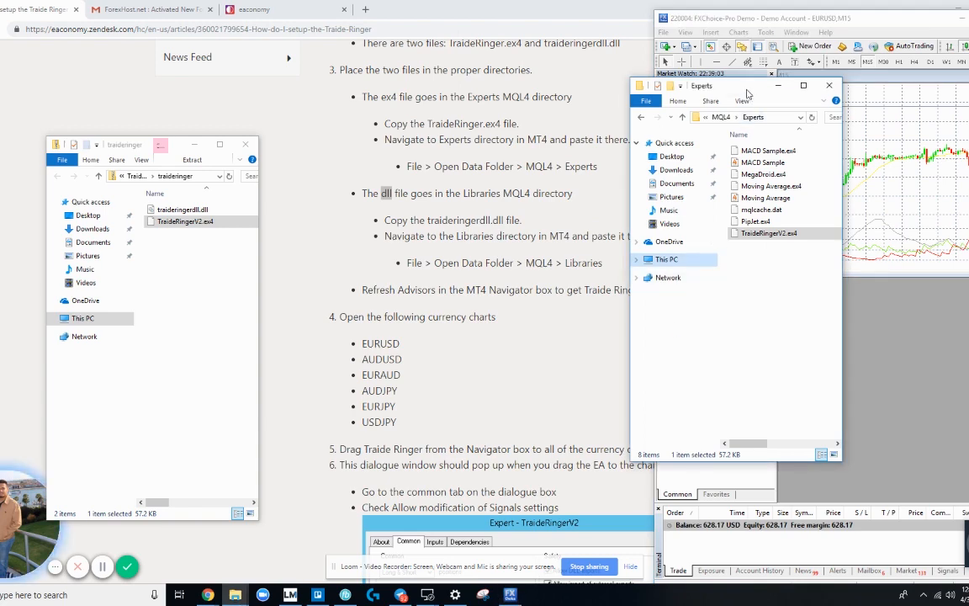
left_click_drag(746, 88, 767, 65)
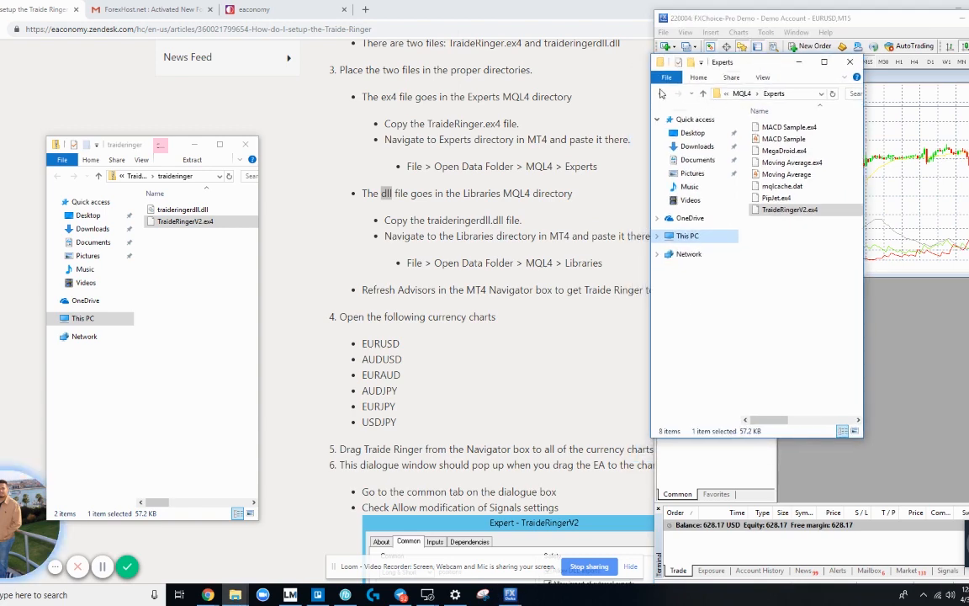
Step: Go back to MQL4 > Libraries, copy traideringerdll.dll into it, and close the window
left_click(662, 93)
left_click(662, 93)
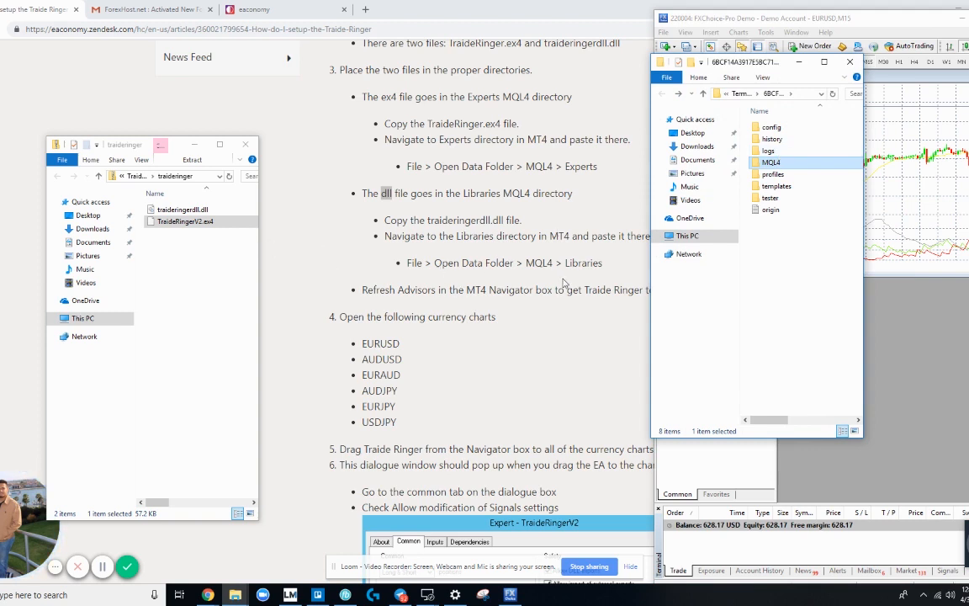
double_click(771, 163)
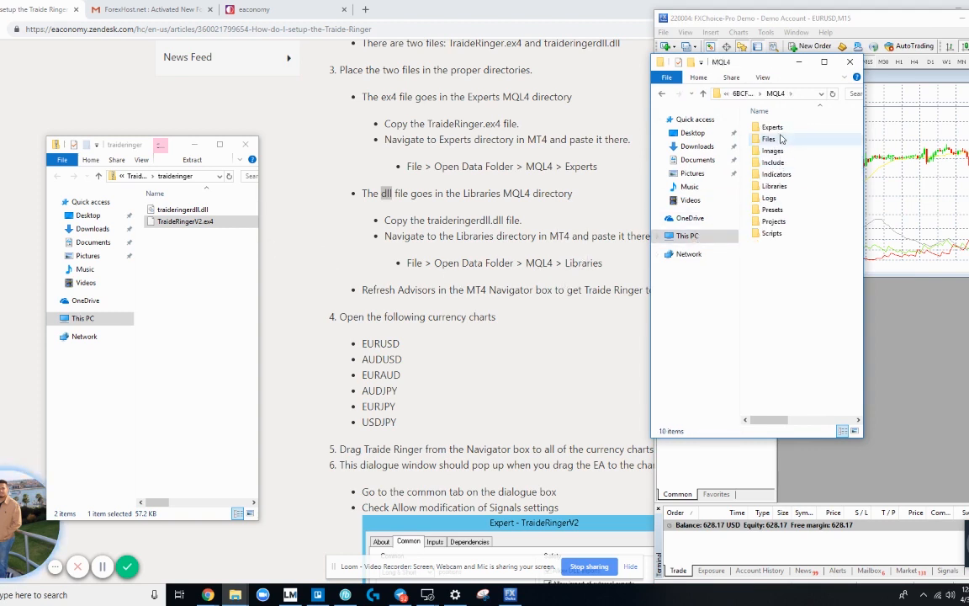
double_click(774, 186)
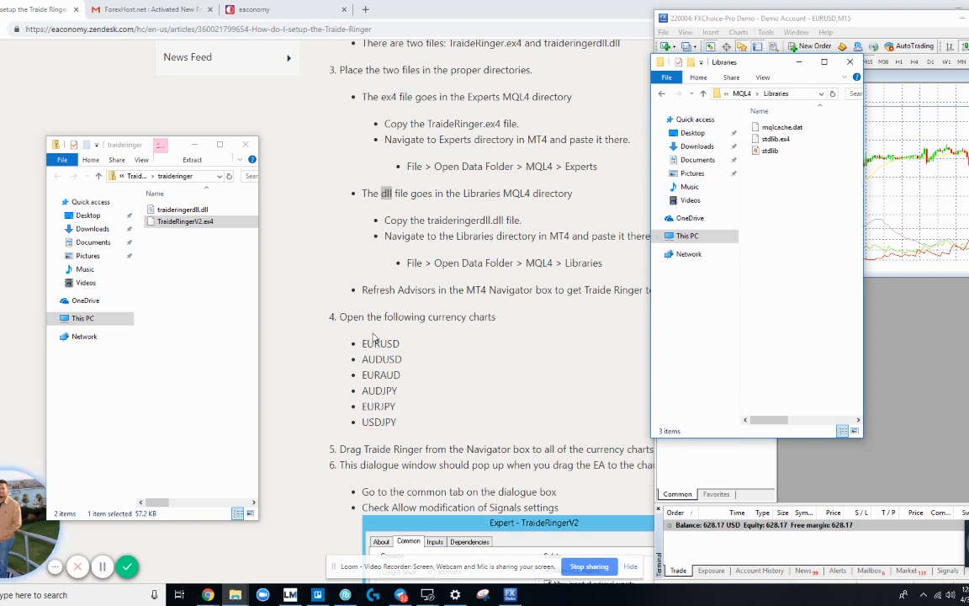
left_click_drag(177, 209, 783, 189)
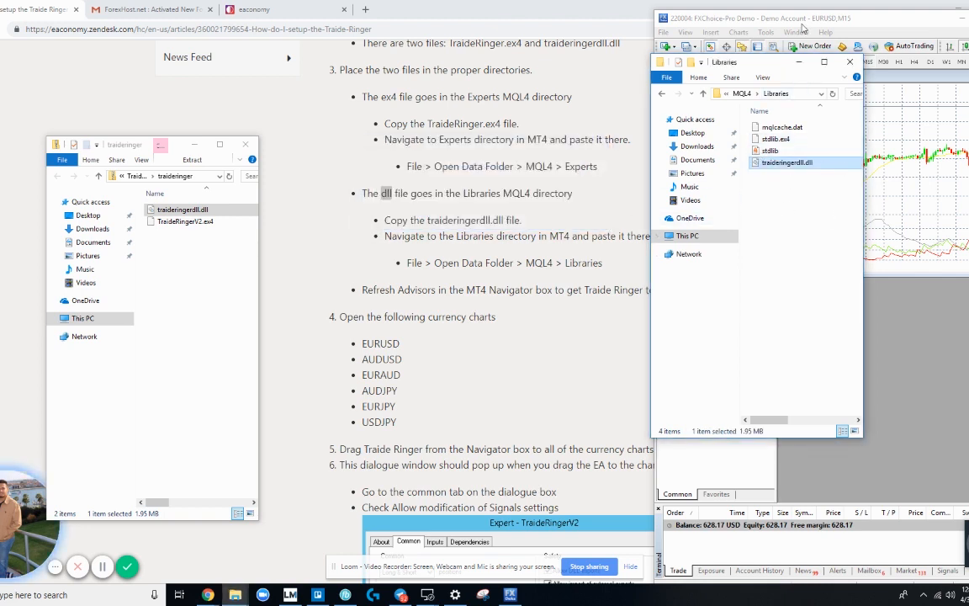
scroll(455, 356, "down", 1)
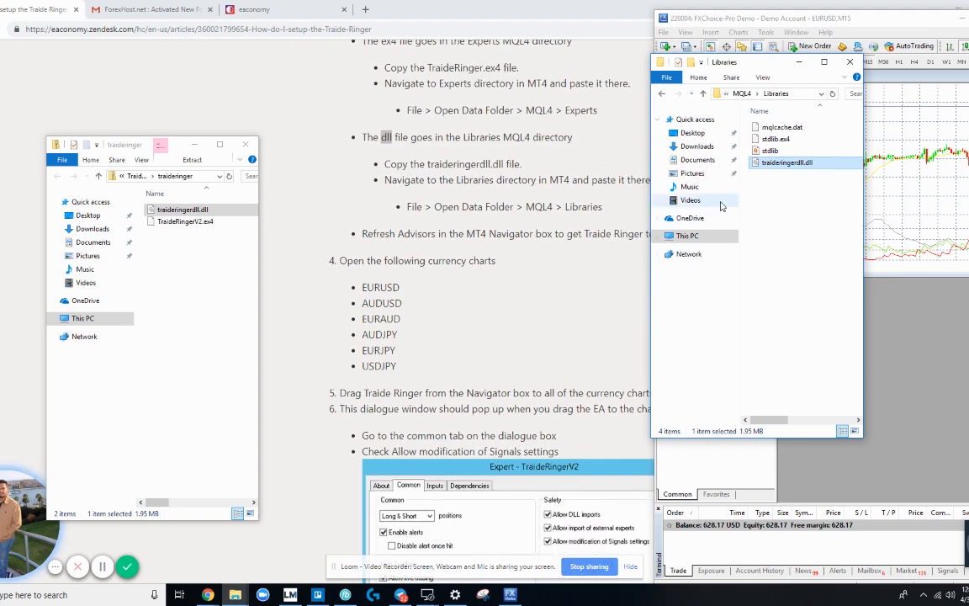
left_click(850, 63)
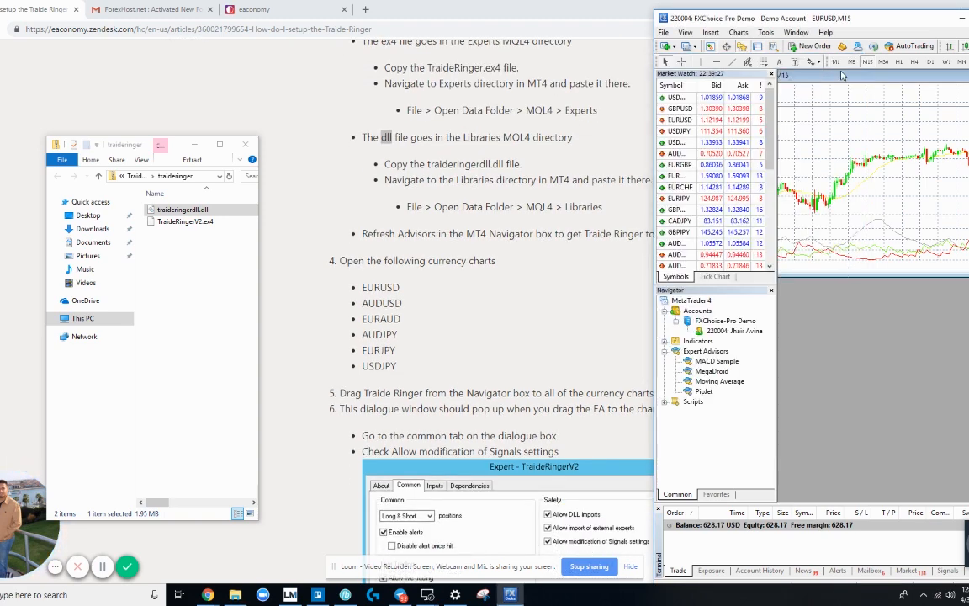
Step: Position the MetaTrader window, widen its symbol panels, and adjust the EURUSD chart
left_click_drag(862, 23, 744, 16)
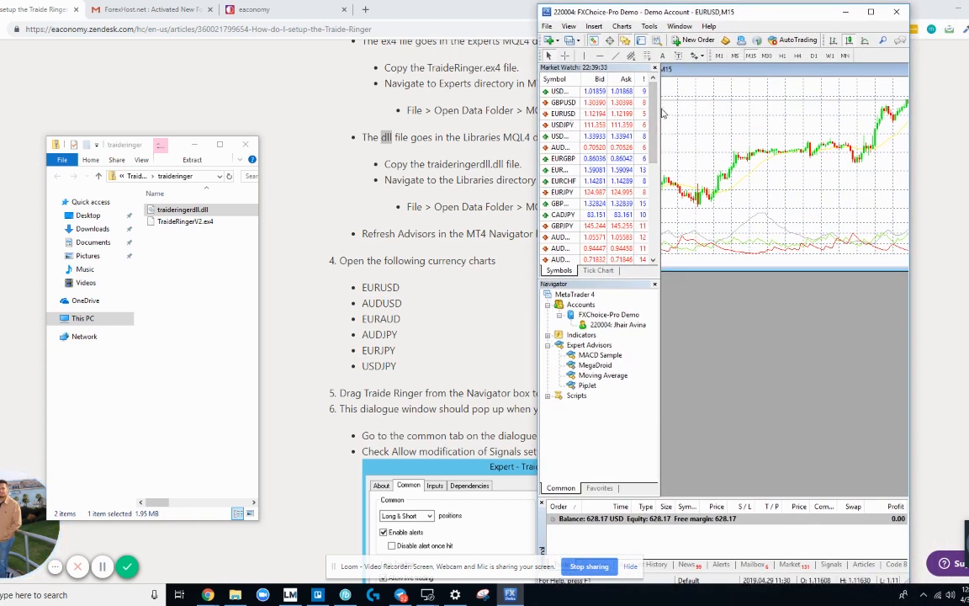
left_click_drag(661, 107, 673, 105)
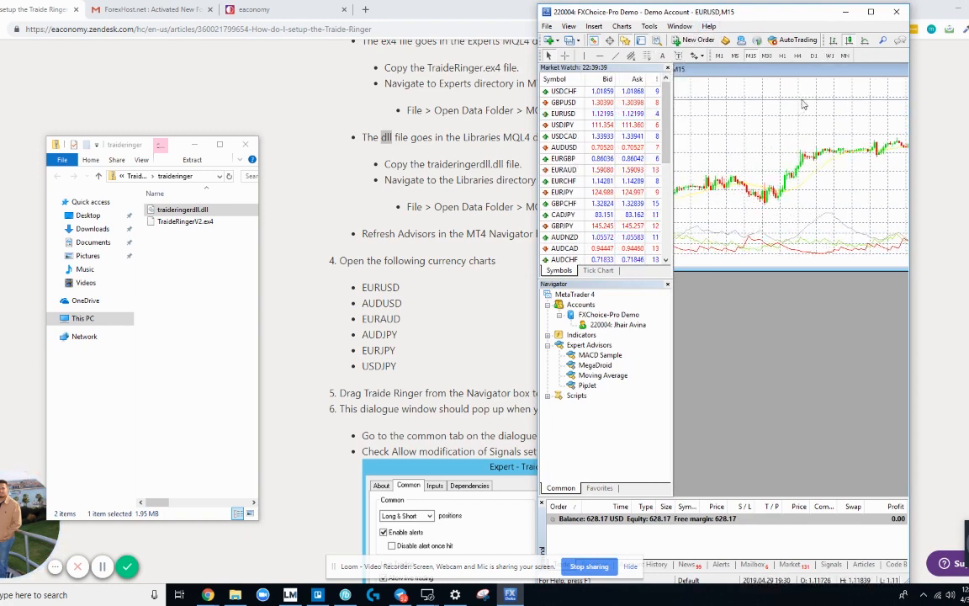
left_click_drag(405, 295, 353, 286)
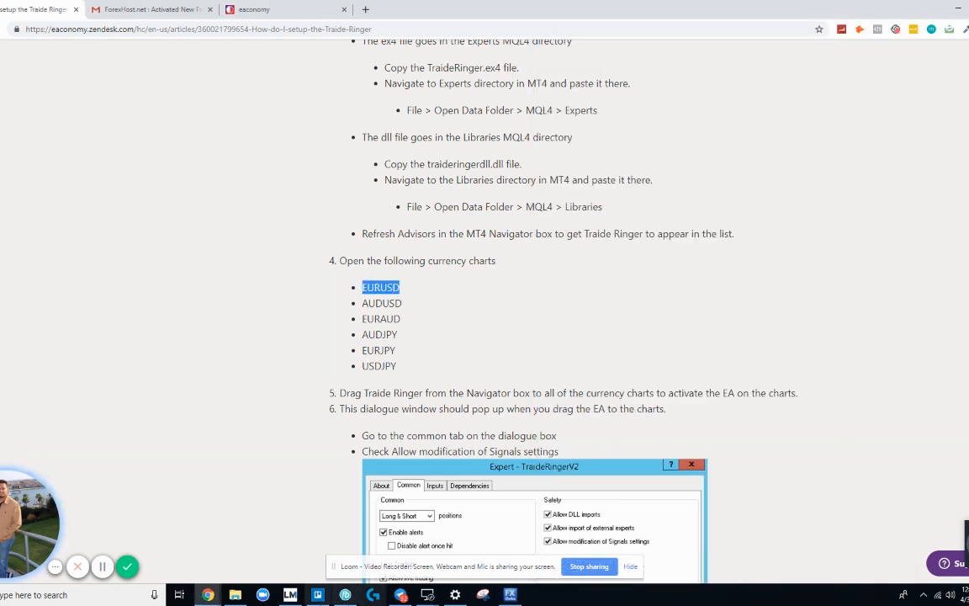
left_click(510, 595)
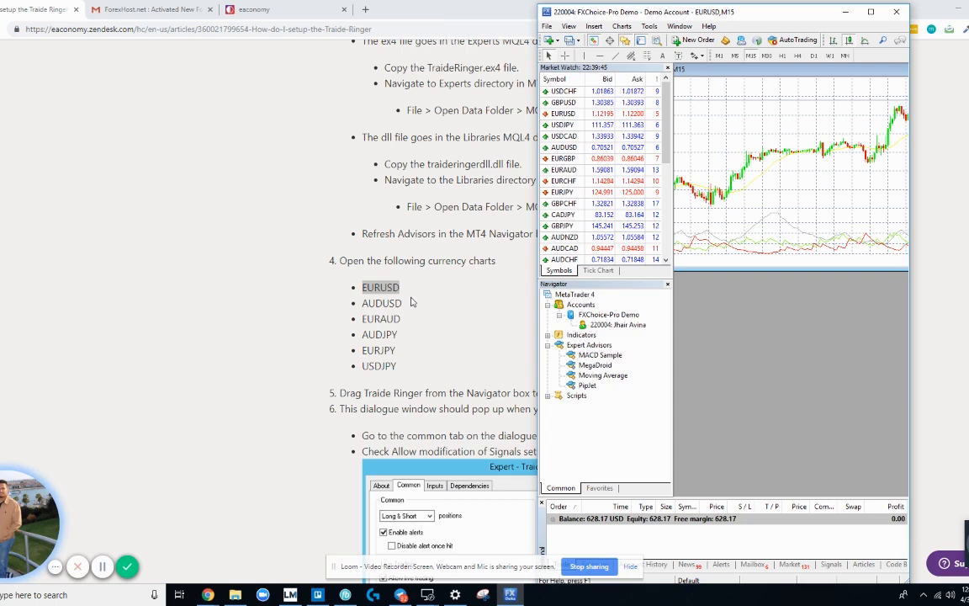
left_click(374, 287)
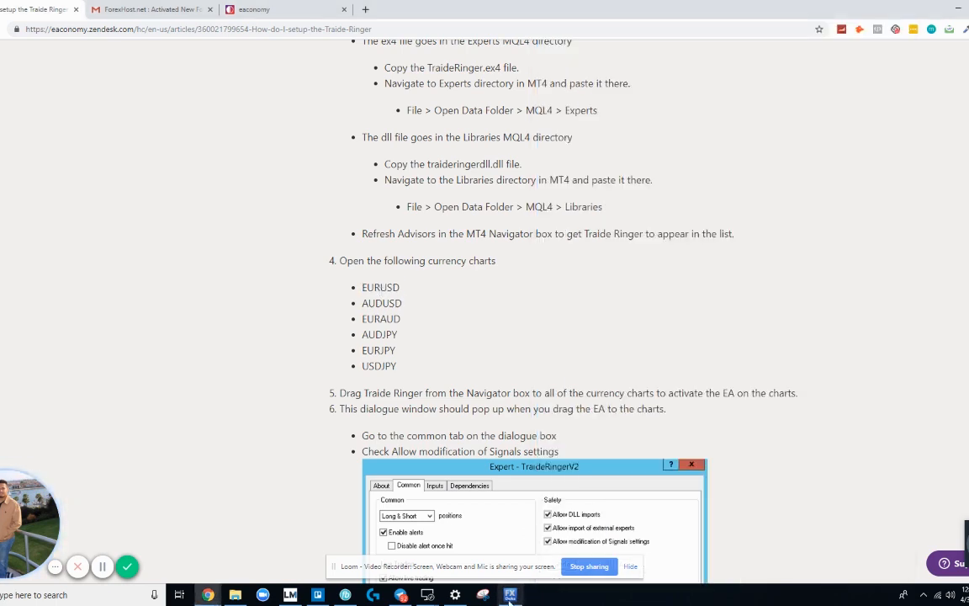
left_click(510, 595)
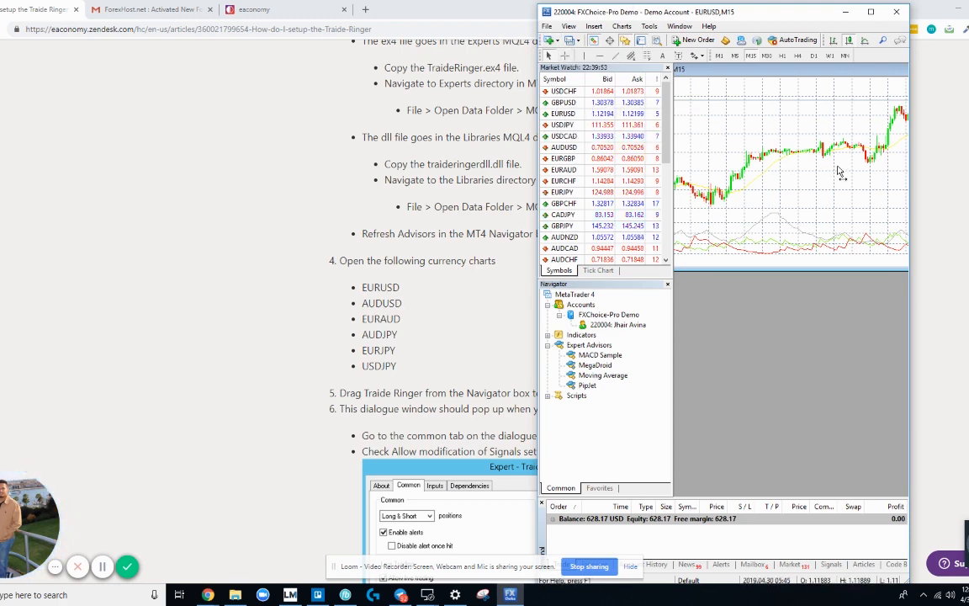
scroll(829, 168, "left", 15)
left_click_drag(845, 153, 660, 155)
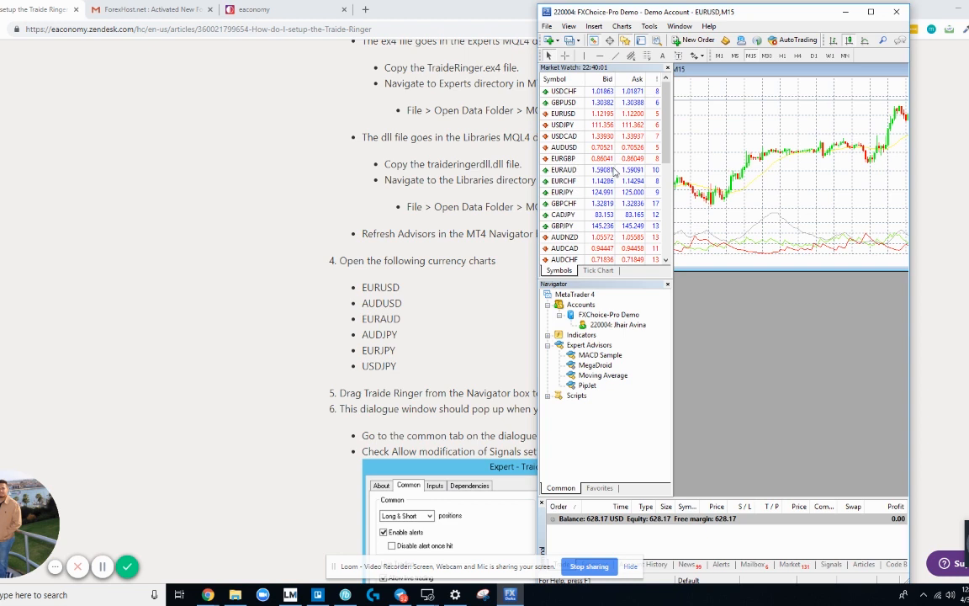
mouse_move(740, 73)
left_mouse_down()
mouse_move(868, 82)
mouse_move(734, 78)
left_mouse_up()
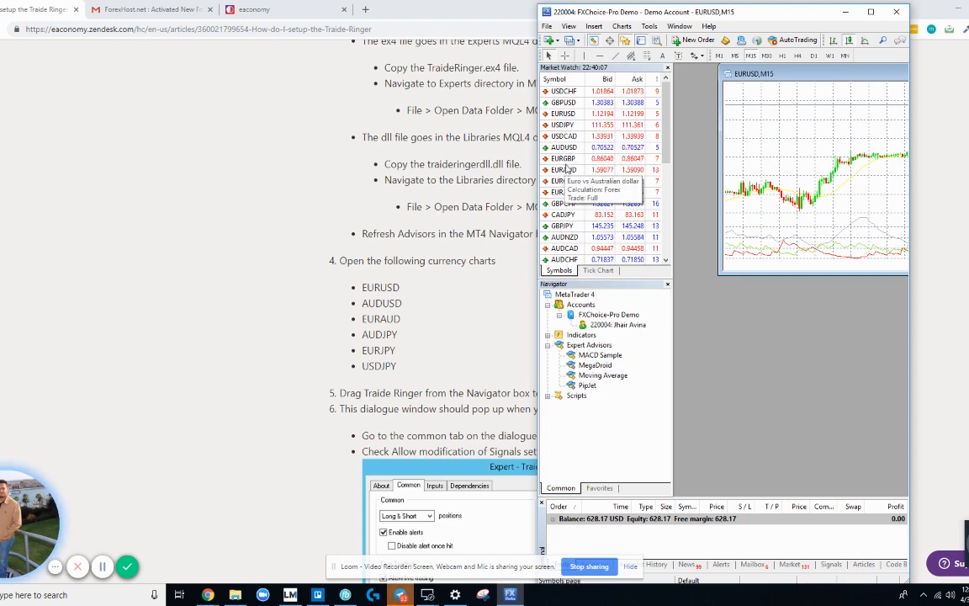
Step: Open M15 charts for AUDUSD, EURAUD, AUDJPY, EURJPY and USDJPY from Market Watch
left_click_drag(563, 150, 689, 269)
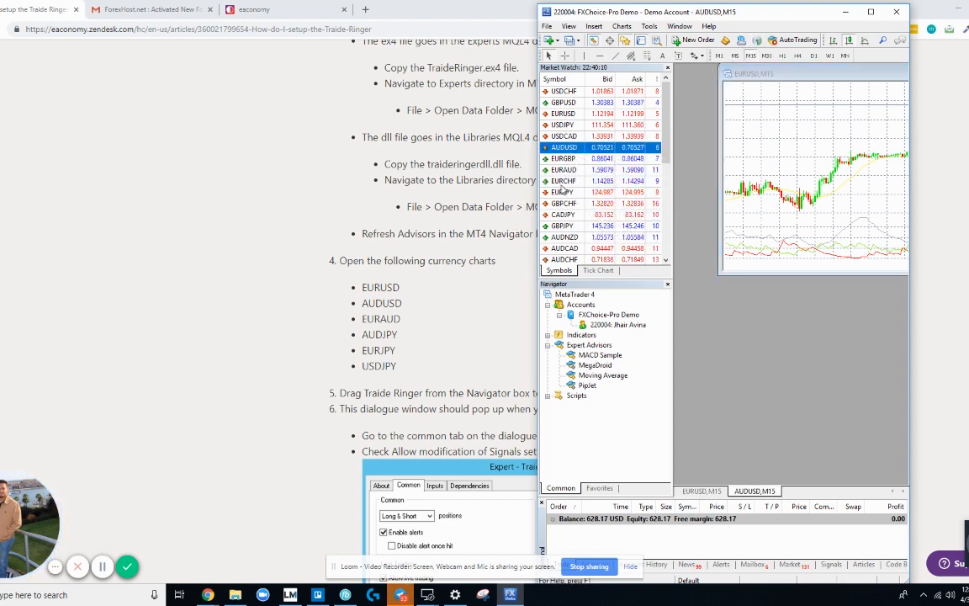
left_click_drag(562, 169, 709, 271)
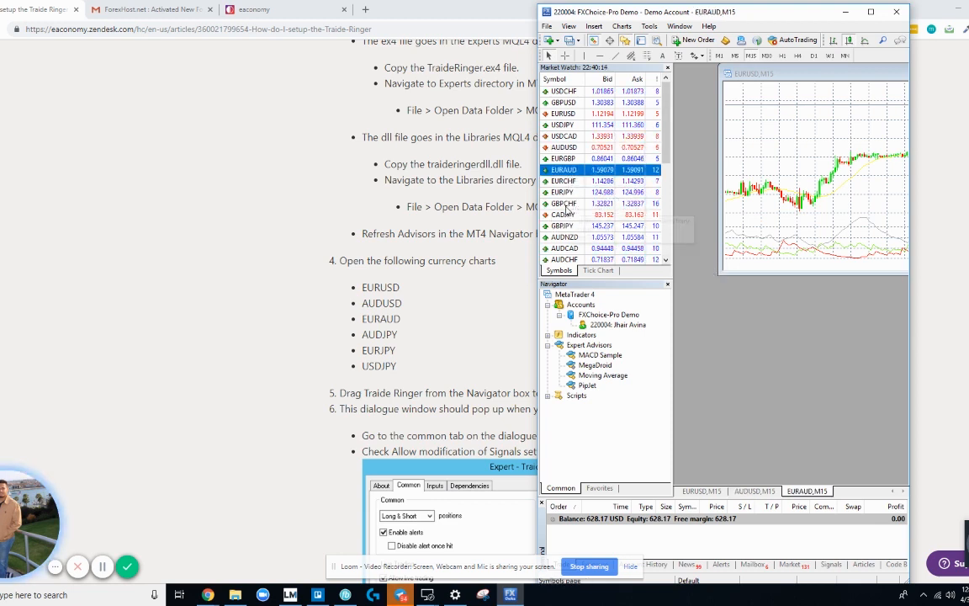
scroll(575, 240, "down", 1)
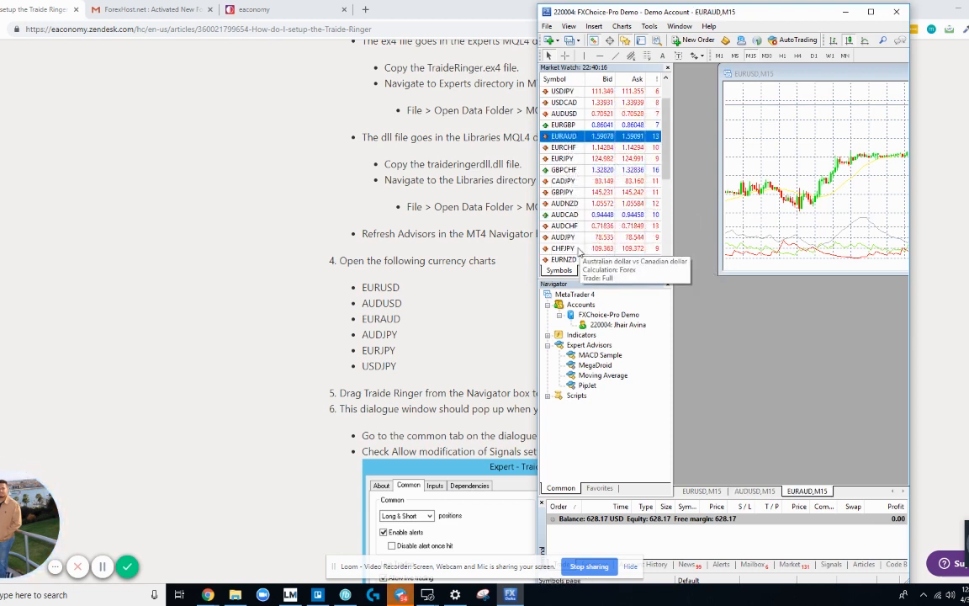
double_click(575, 238)
scroll(577, 206, "down", 2)
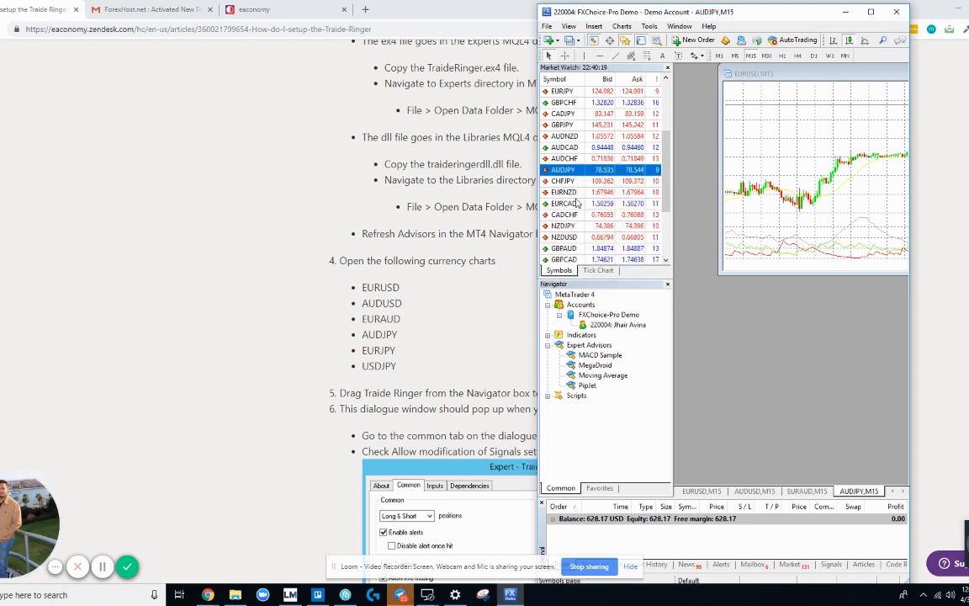
scroll(577, 148, "down", 2)
scroll(577, 148, "up", 2)
double_click(563, 92)
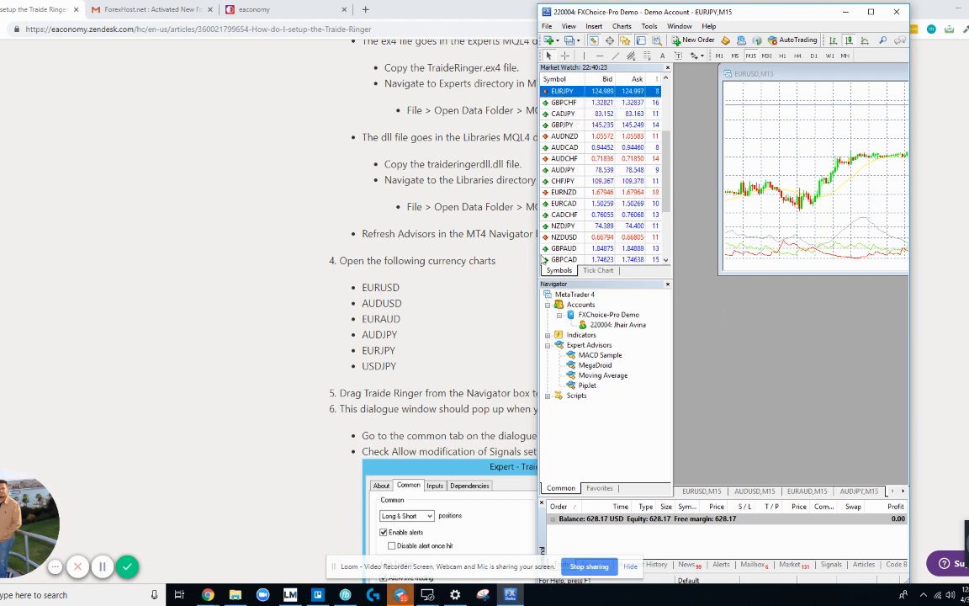
scroll(615, 211, "up", 3)
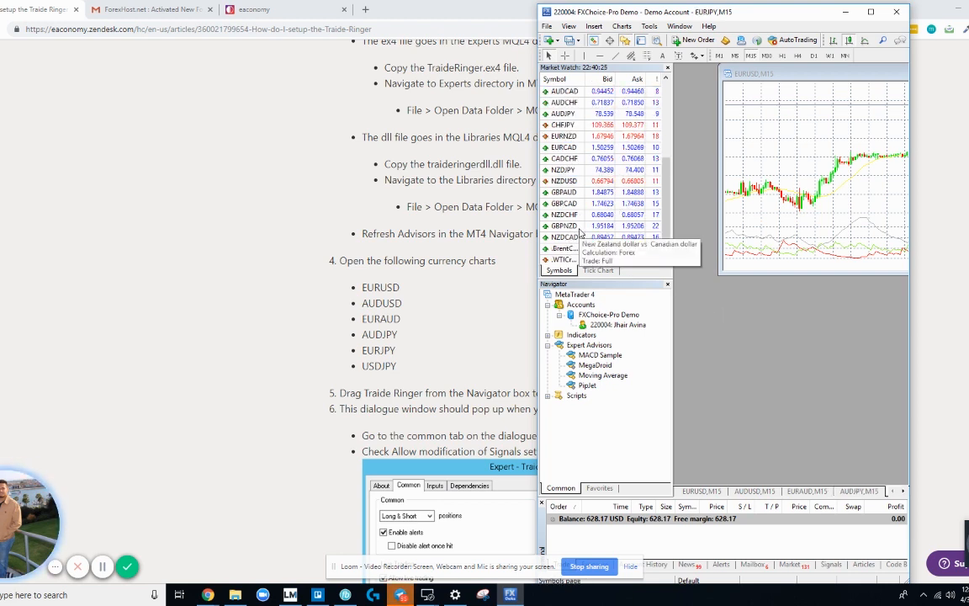
double_click(563, 125)
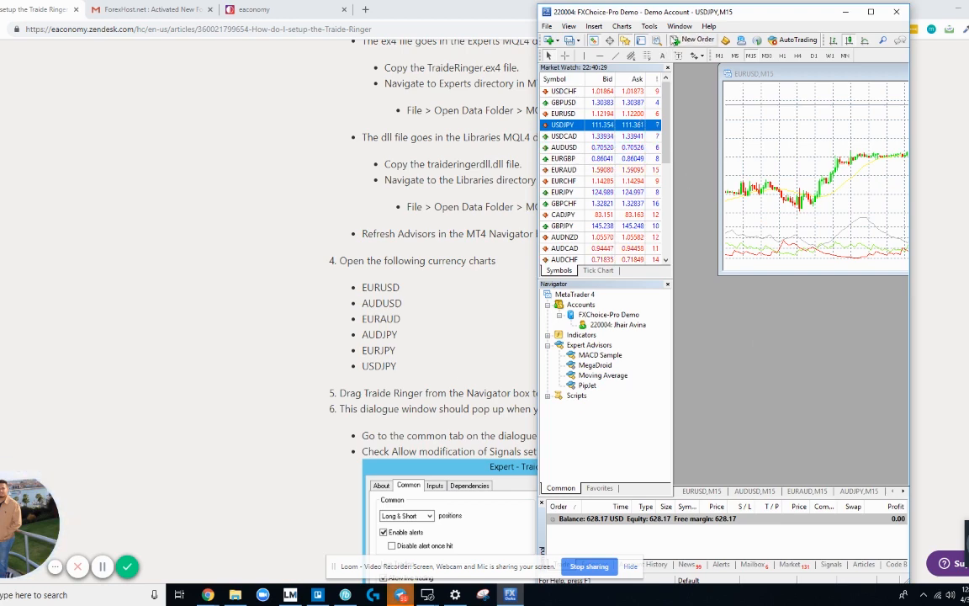
Step: Move the terminal to the screen's left and widen it across the screen
left_click_drag(700, 17, 608, 18)
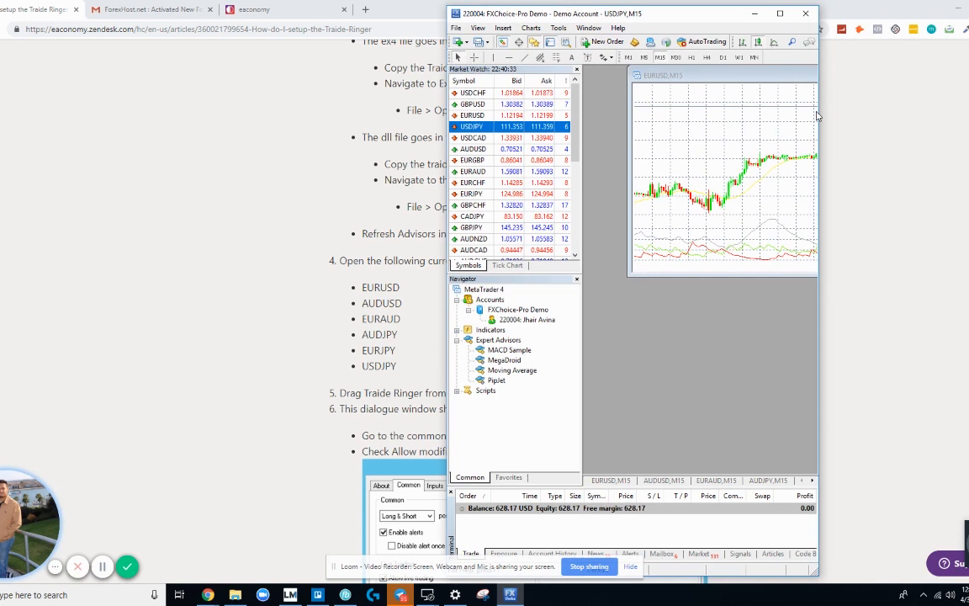
left_click_drag(819, 110, 968, 112)
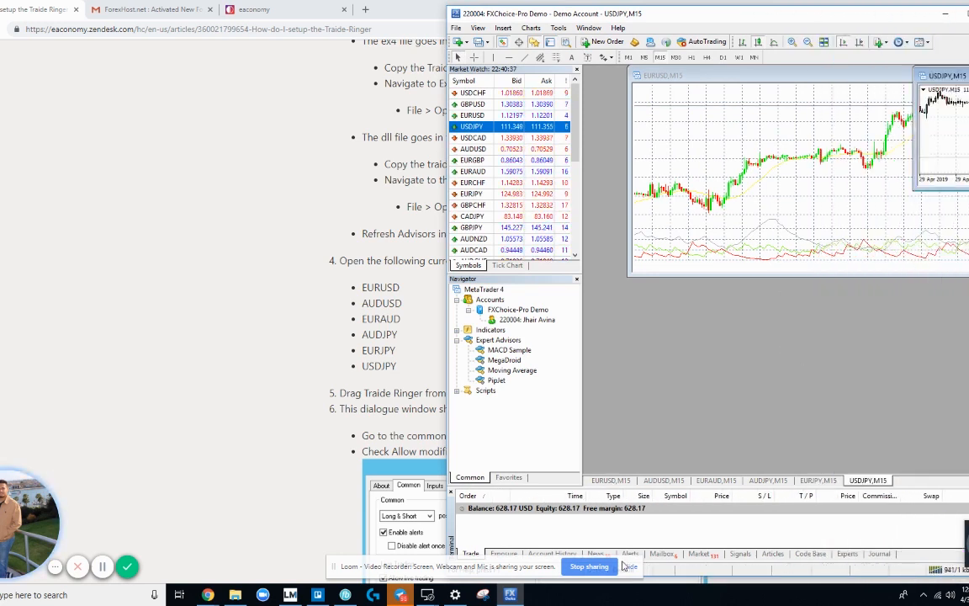
left_click_drag(744, 22, 349, 16)
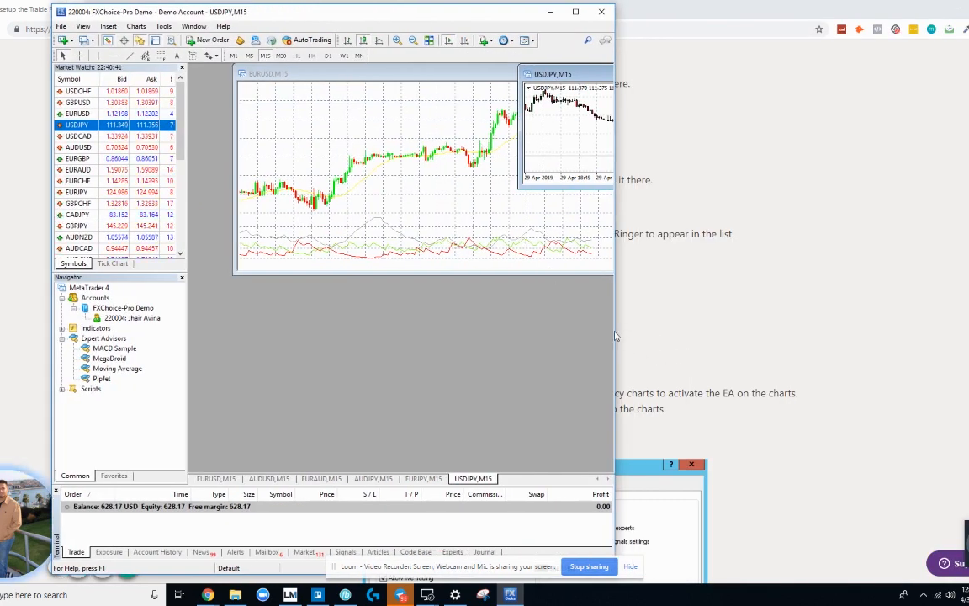
left_click_drag(617, 332, 923, 307)
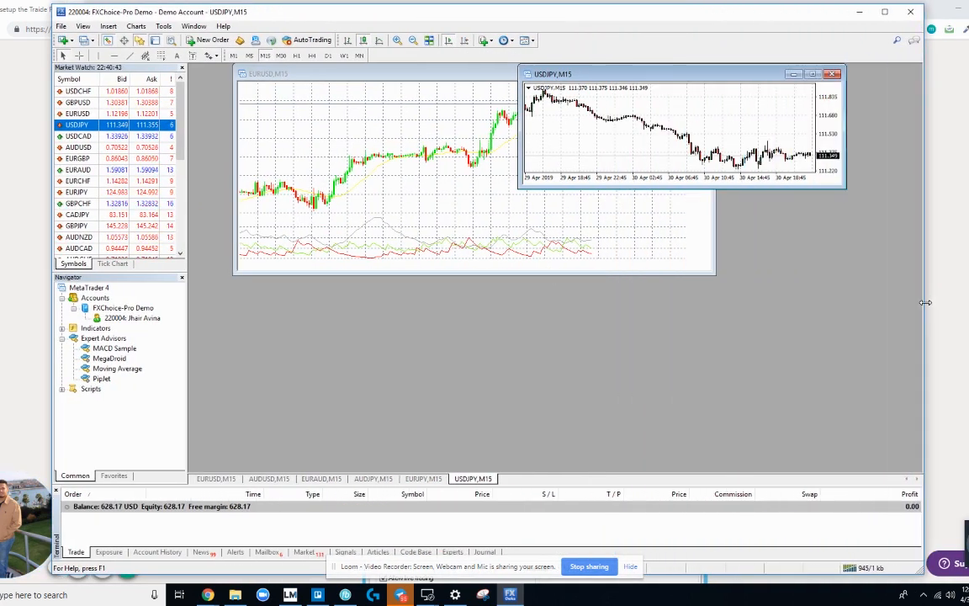
Step: Rearrange the USDJPY, EURJPY, AUDJPY and EURAUD chart windows, then shrink the terminal back rightward
left_click_drag(672, 74, 676, 113)
left_click_drag(672, 76, 669, 102)
left_click_drag(667, 76, 664, 101)
left_click_drag(660, 77, 658, 79)
left_click(216, 478)
left_click(268, 478)
left_click(309, 479)
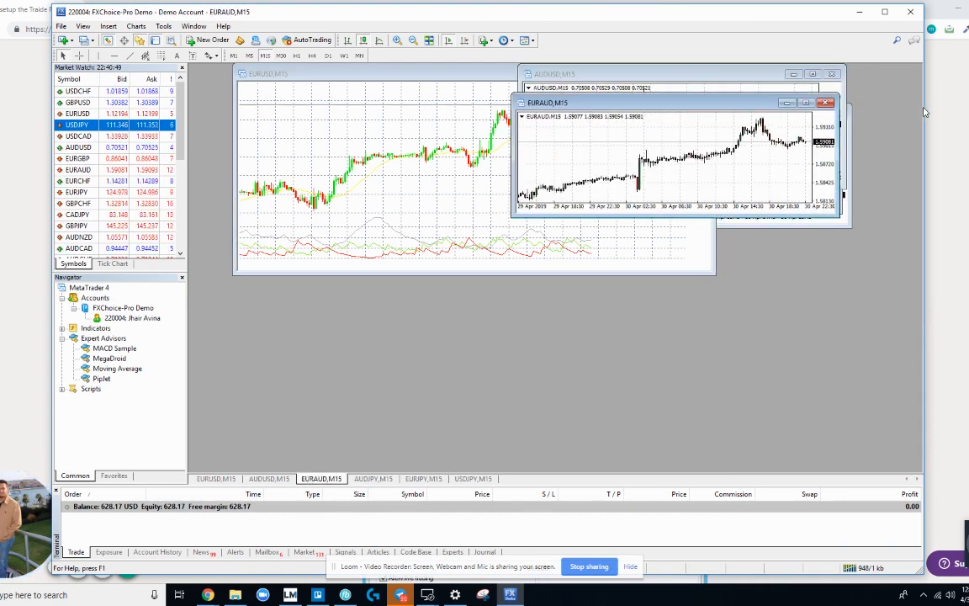
left_click_drag(926, 107, 438, 106)
left_click_drag(344, 18, 884, 59)
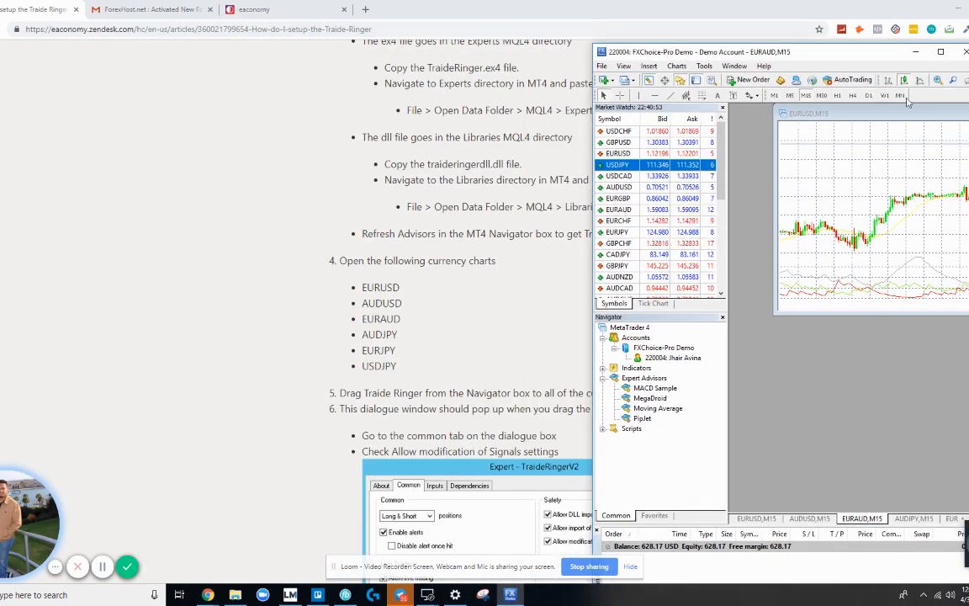
Step: Highlight step 5 in the setup article about dragging Traide Ringer onto every chart
scroll(619, 286, "down", 2)
left_click(495, 290)
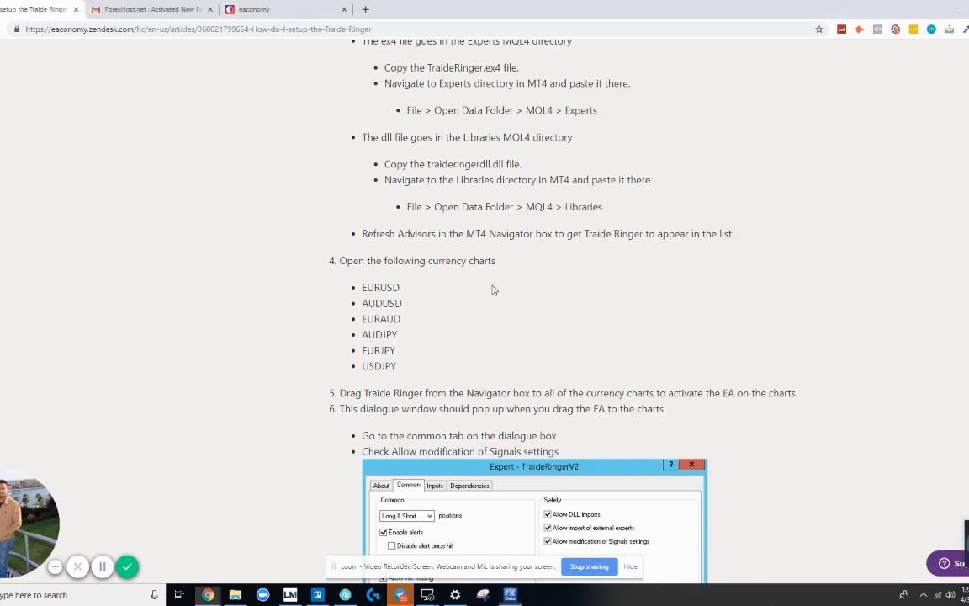
scroll(503, 307, "down", 2)
scroll(500, 309, "down", 1)
left_click_drag(340, 224, 401, 227)
left_click_drag(462, 222, 798, 226)
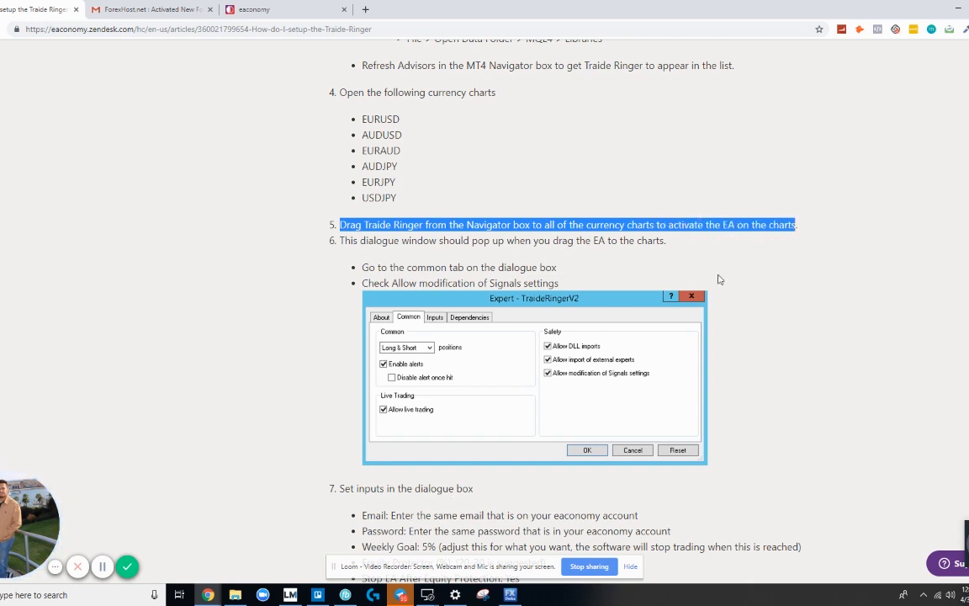
Step: Maximize MetaTrader, tile the six chart windows into a grid, and select the Expert Advisors list
key("alt+Tab")
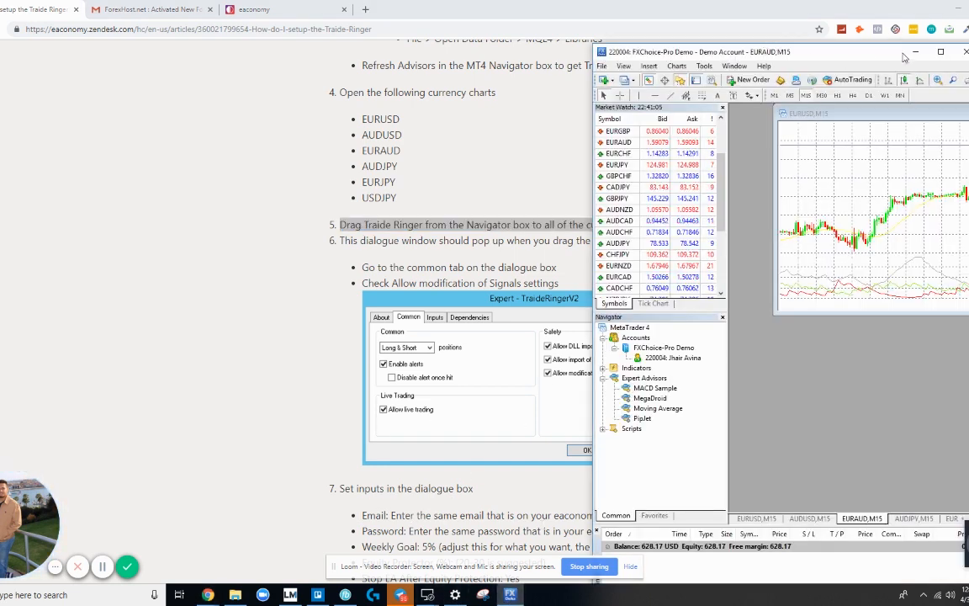
double_click(851, 49)
left_click(324, 32)
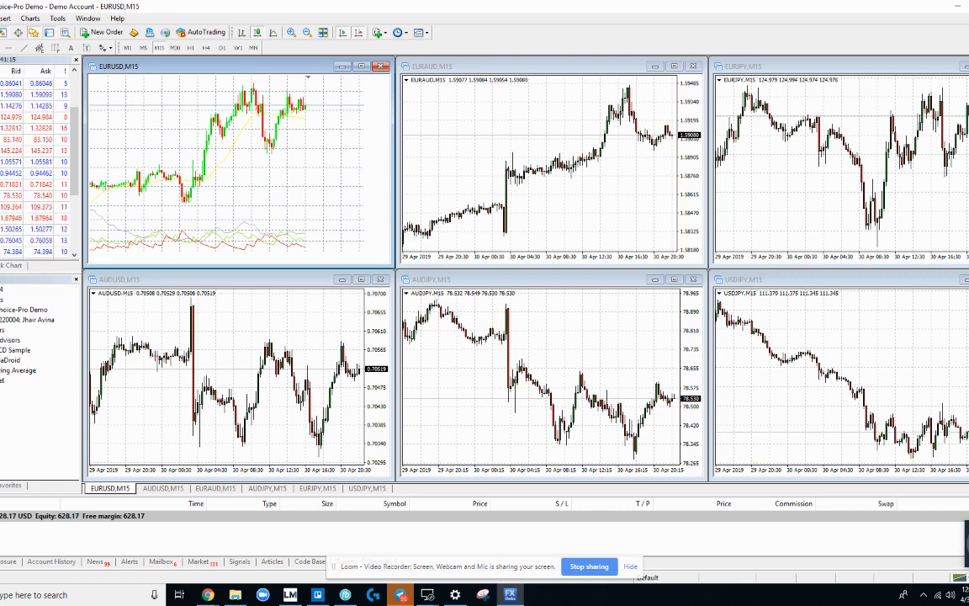
left_click(10, 340)
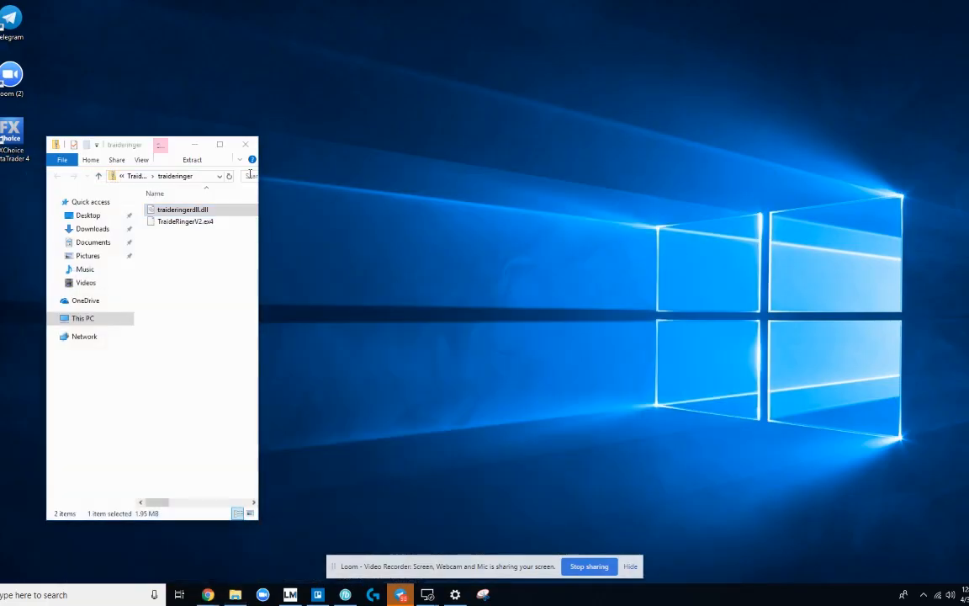
Step: Relaunch MetaTrader, drop TraideRingerV2 onto EURUSD replacing MegaDroid, then close its settings dialog
left_click(245, 145)
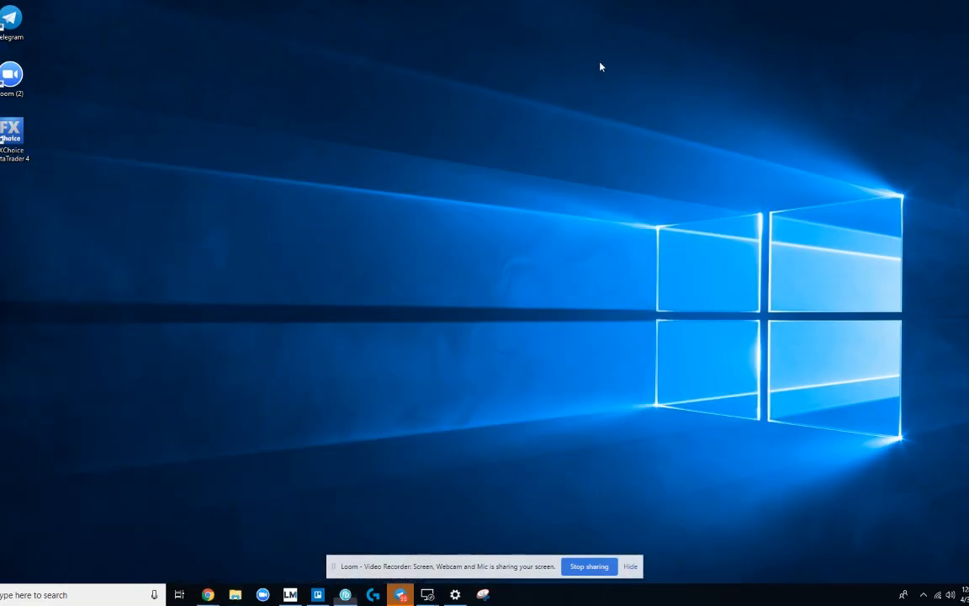
double_click(12, 147)
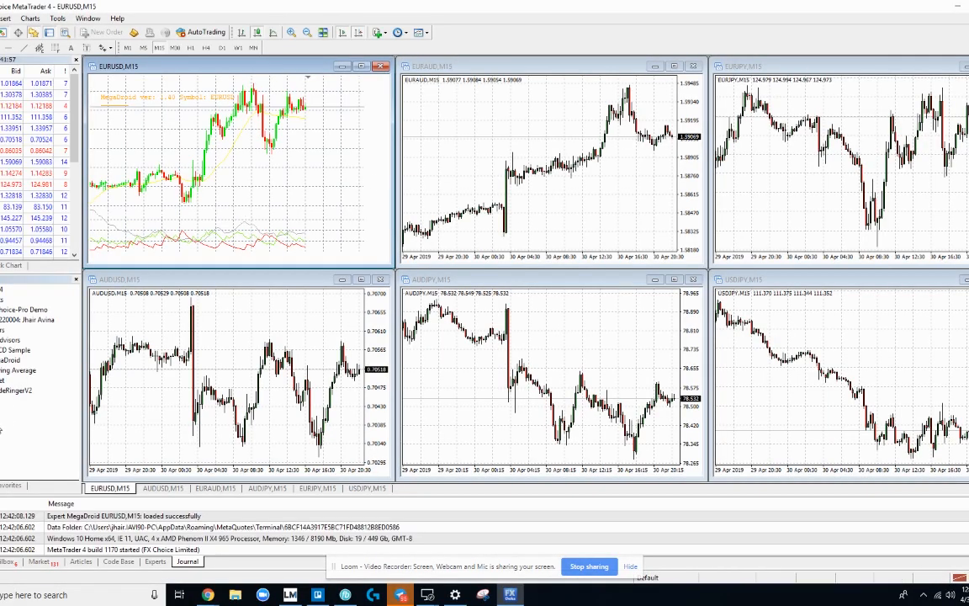
left_click_drag(17, 390, 160, 185)
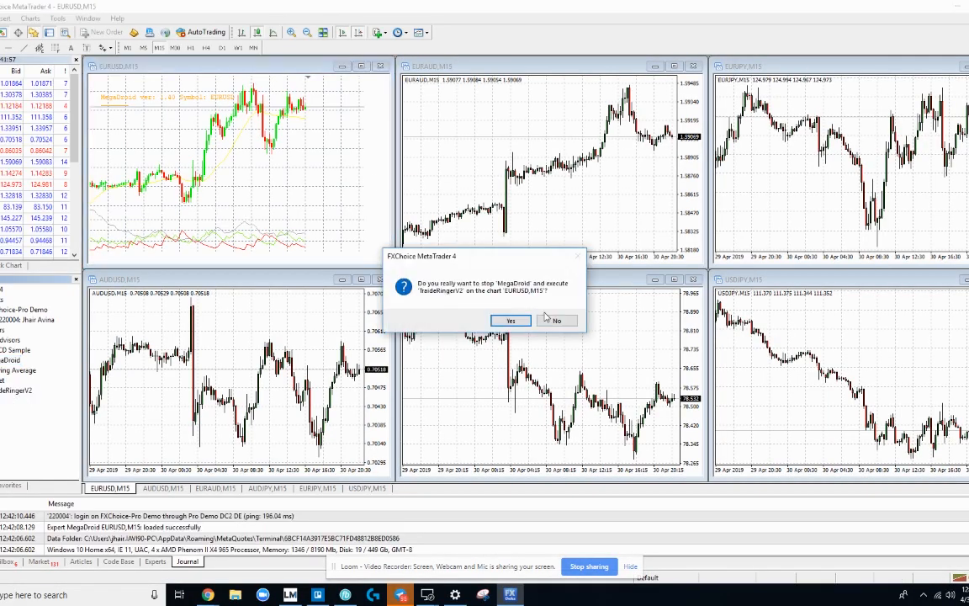
left_click(508, 322)
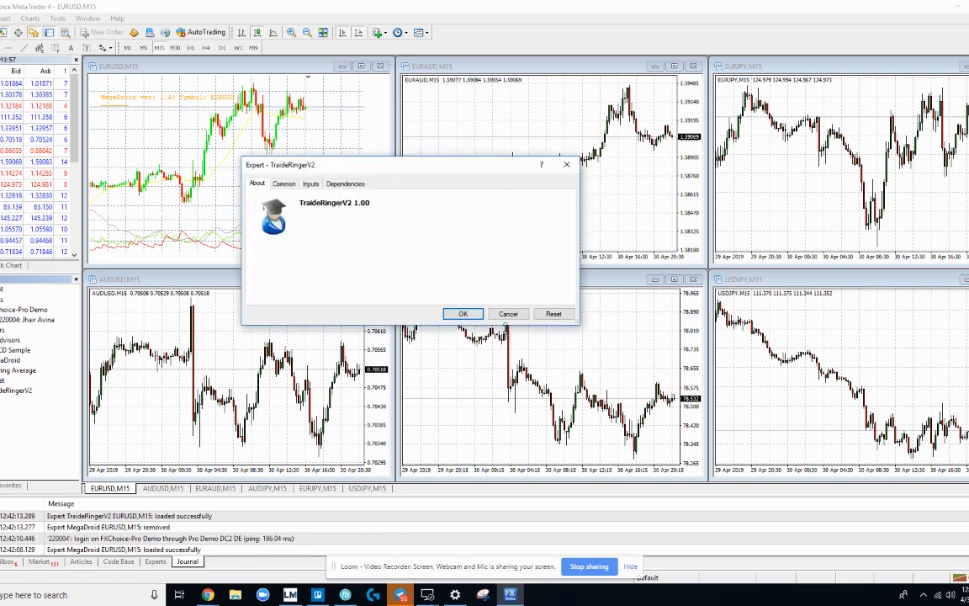
left_click_drag(337, 168, 427, 115)
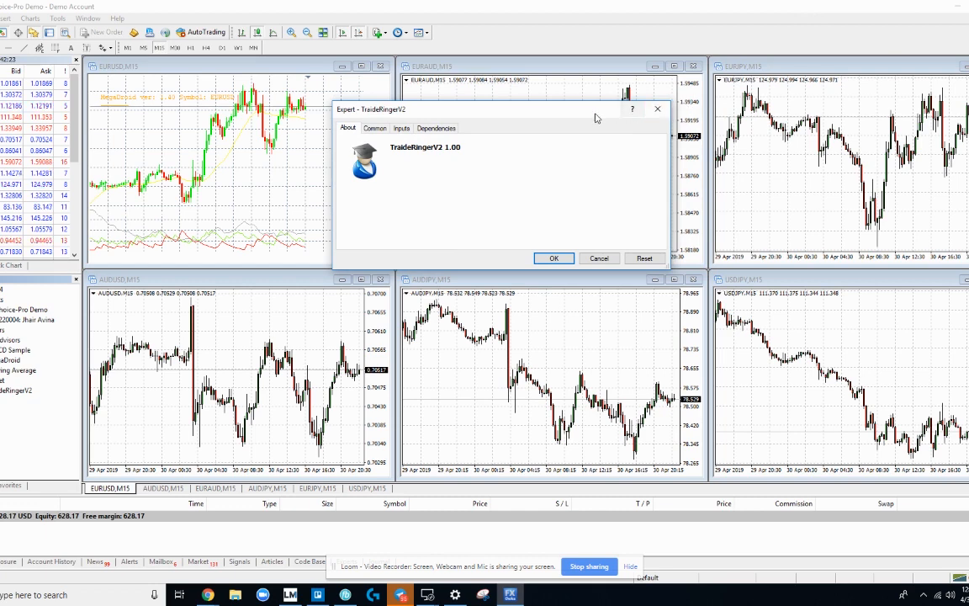
left_click(658, 109)
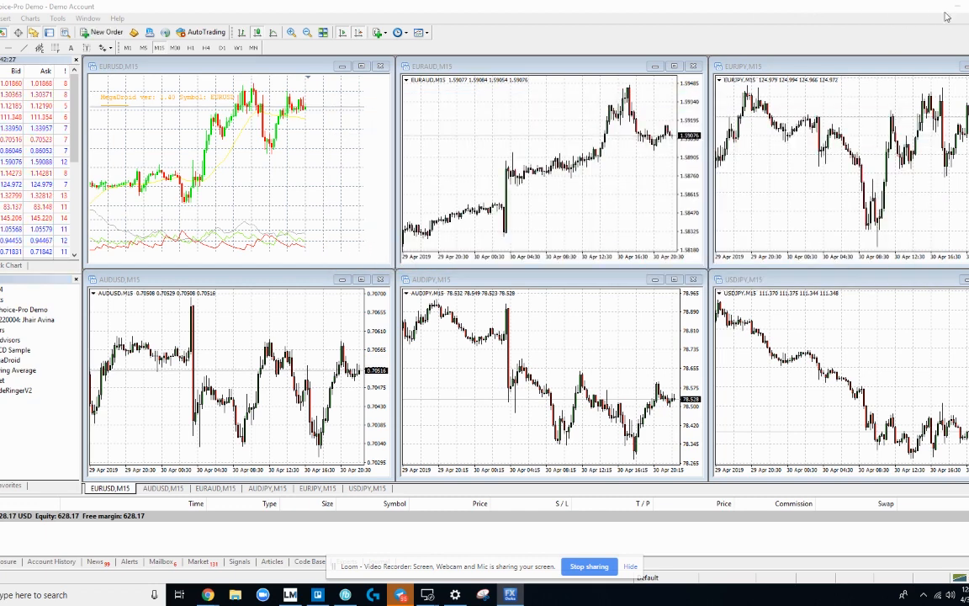
Step: Shrink the terminal into a narrow window near the top, exposing the desktop
left_click_drag(776, 15, 648, 36)
left_click_drag(718, 100, 219, 144)
left_click_drag(97, 29, 842, 16)
left_click_drag(559, 230, 631, 202)
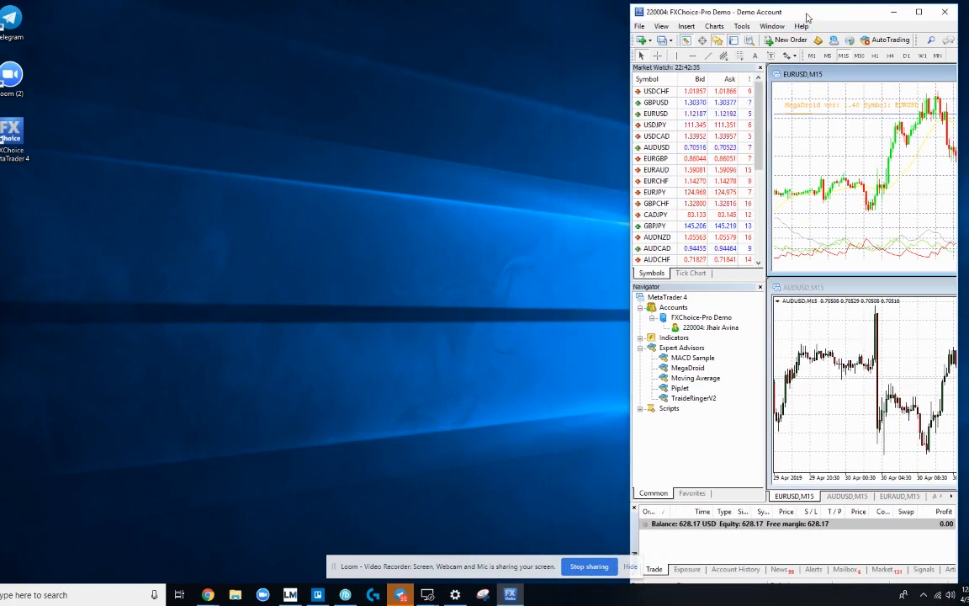
left_click_drag(807, 15, 814, 2)
left_click_drag(650, 10, 650, 22)
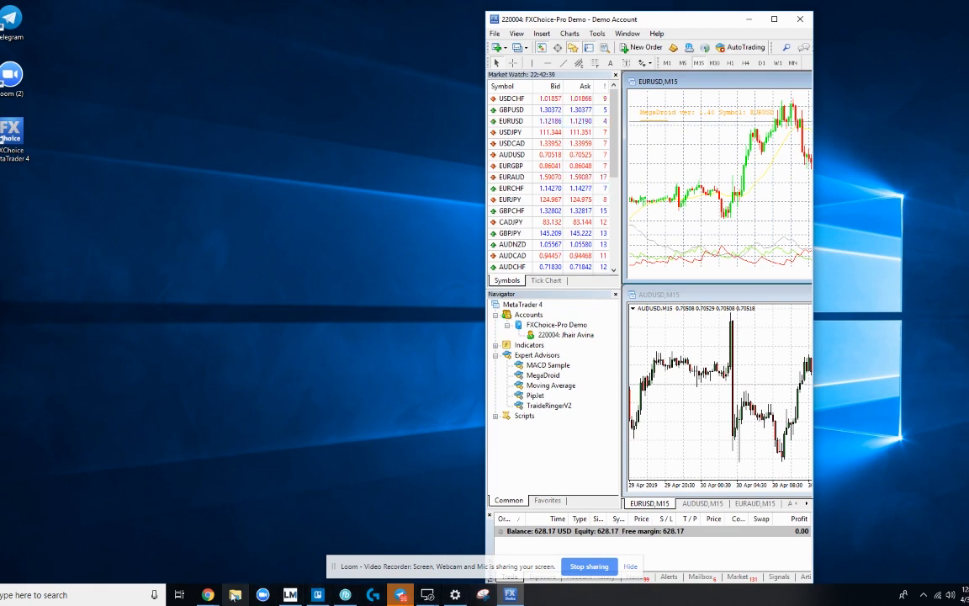
Step: With the setup article alongside, move MetaTrader left and drop TraideRingerV2 onto the EURUSD chart
mouse_move(208, 595)
left_click(240, 572)
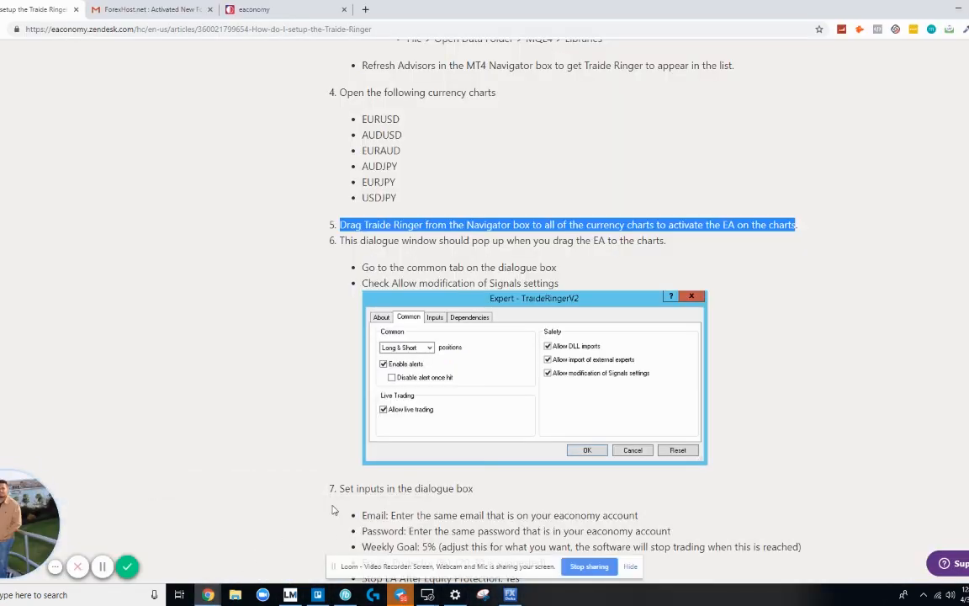
key("alt+Tab")
left_click_drag(644, 27, 161, 52)
scroll(357, 234, "down", 2)
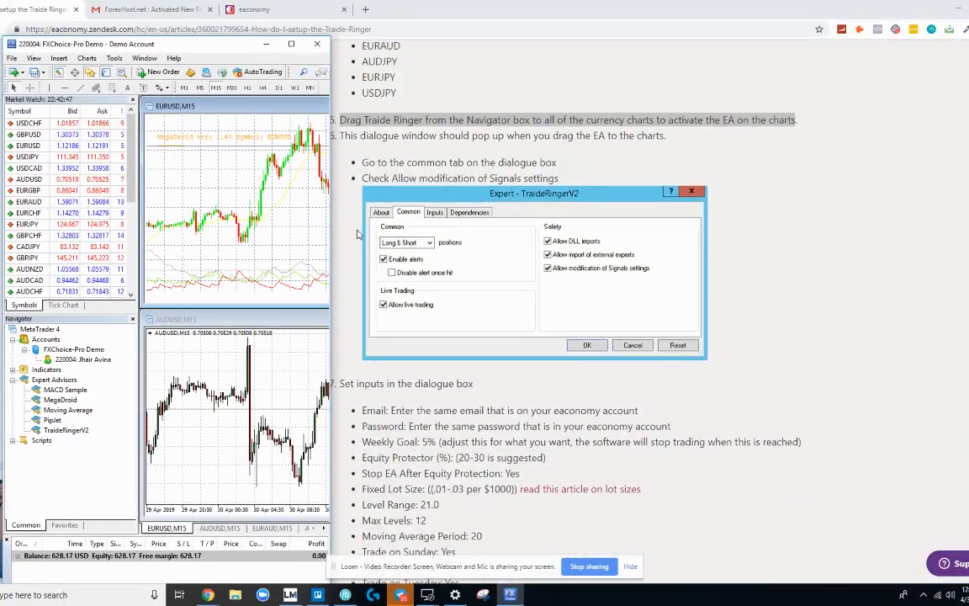
scroll(357, 234, "up", 1)
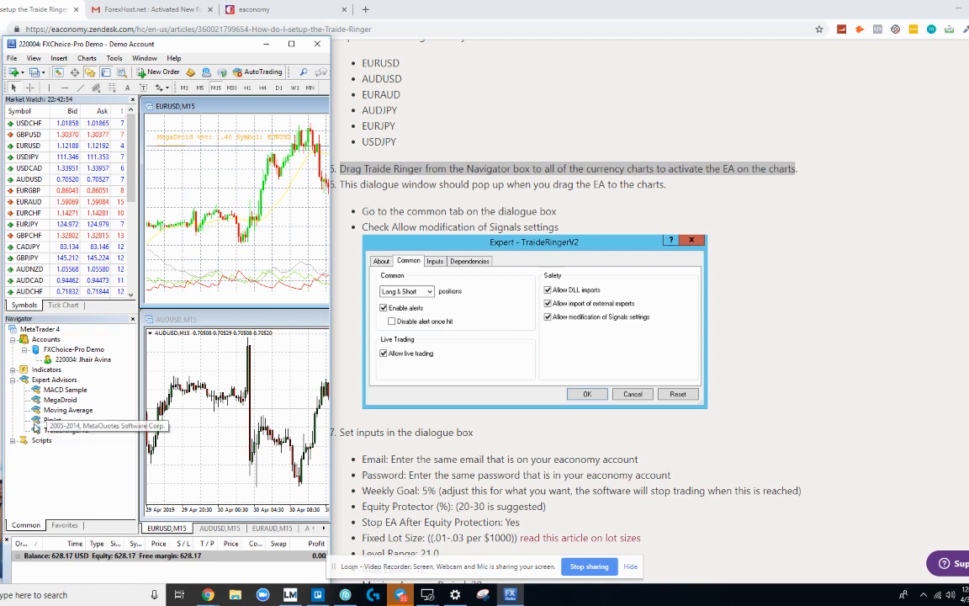
left_click_drag(51, 434, 241, 234)
left_click_drag(968, 194, 44, 175)
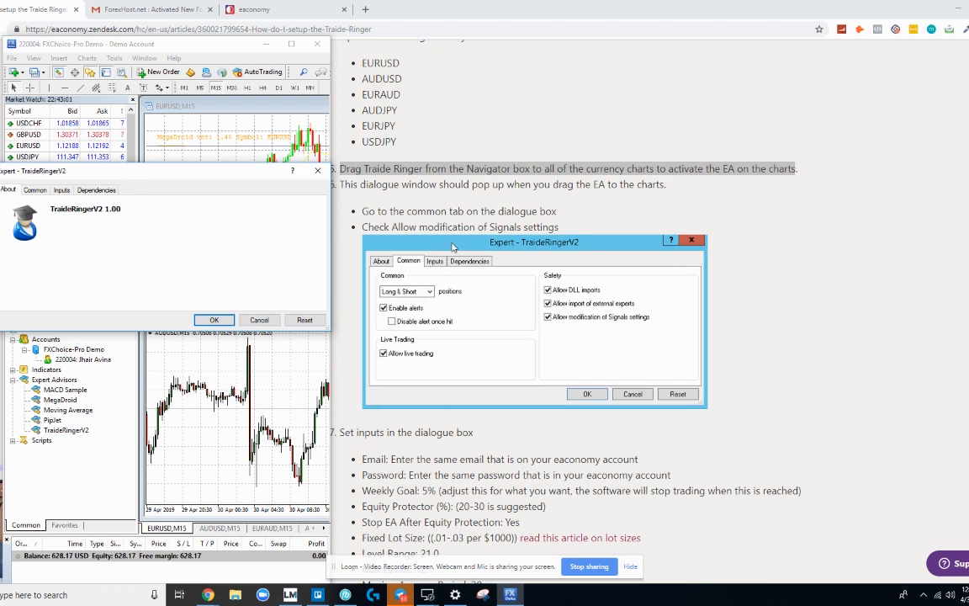
Step: On the Common tab tick Allow DLL imports and Allow live trading, then view Inputs
scroll(424, 242, "down", 1)
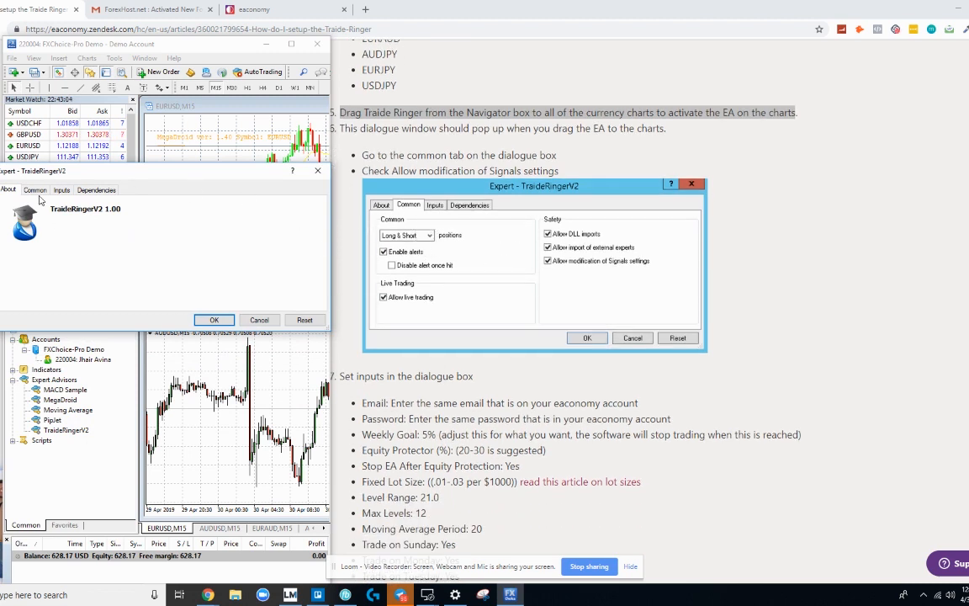
left_click(37, 191)
left_click(175, 218)
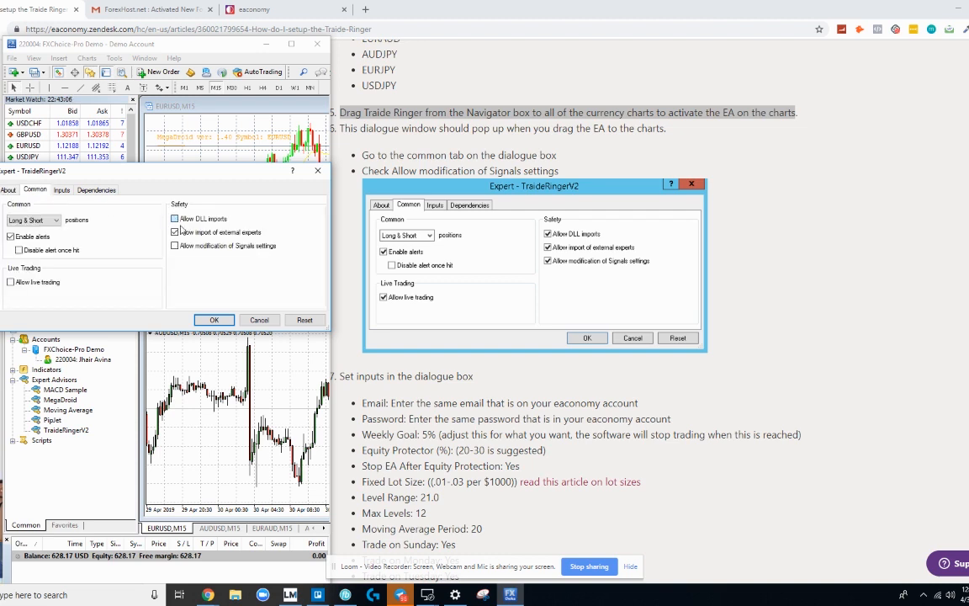
left_click(10, 283)
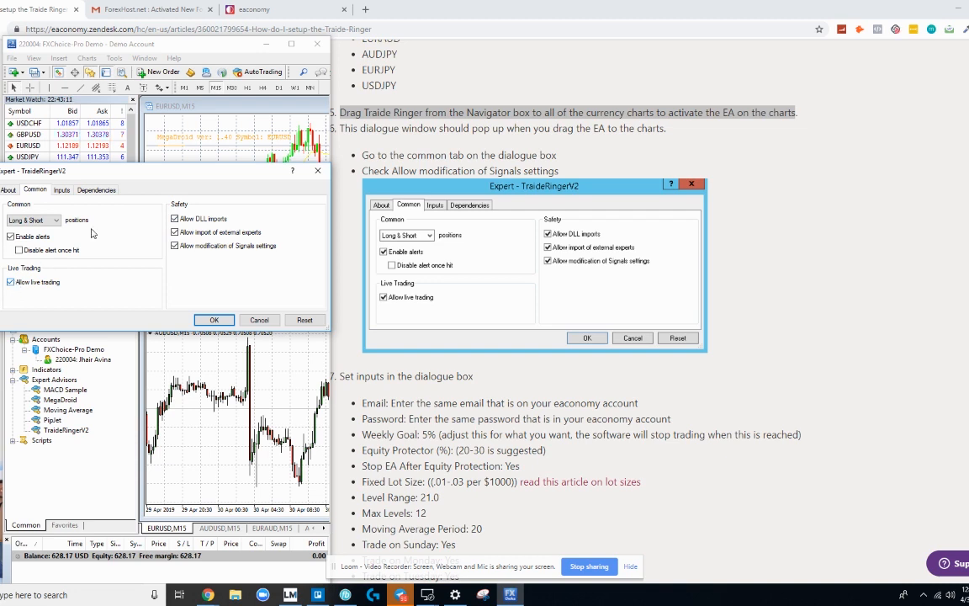
left_click(63, 191)
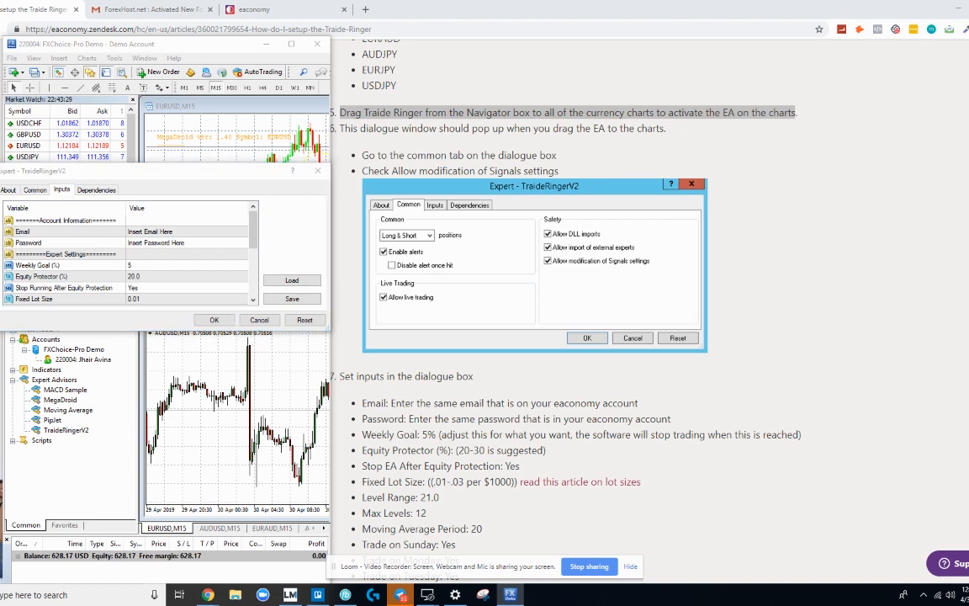
Step: Select the Email input row, then open globaltakeoverlaunch.com in a new Chrome tab via 'gl'
left_click(196, 234)
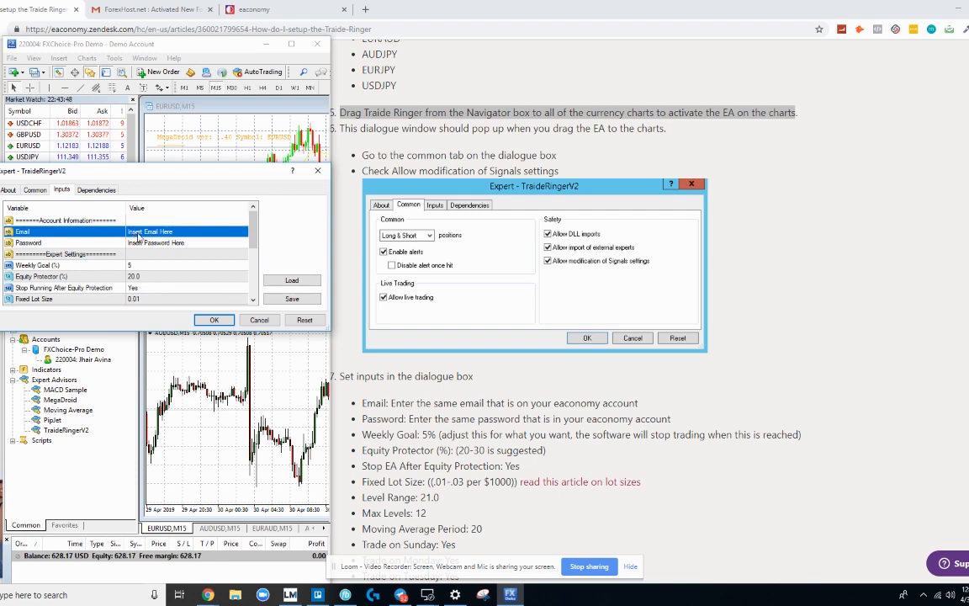
left_click(366, 10)
type("gl")
key("Return")
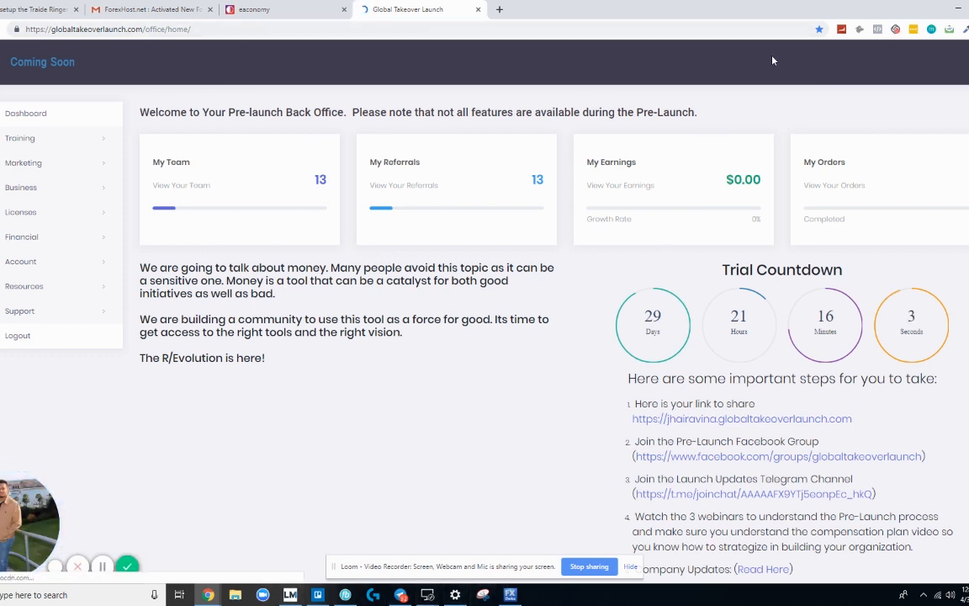
Step: Return to the setup article's recommended input values and the TraideRingerV2 inputs dialog
left_click(511, 595)
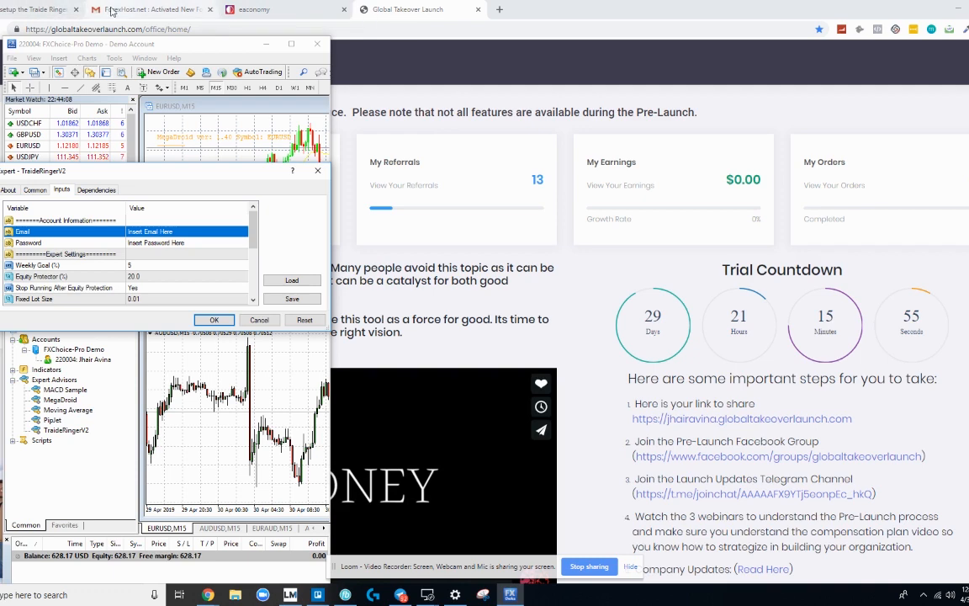
left_click(38, 10)
left_click(511, 595)
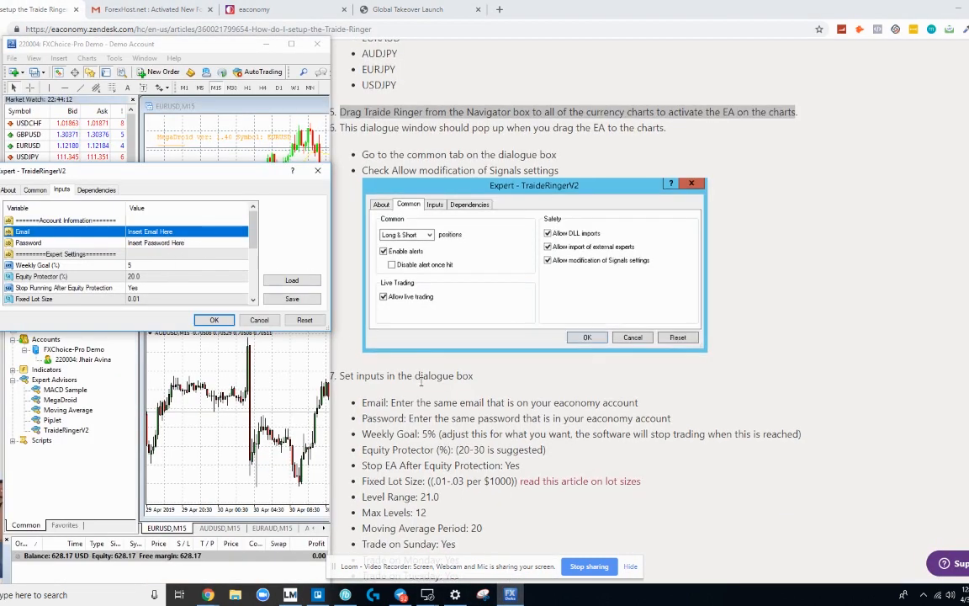
Step: Set TraideRingerV2's Weekly Goal (%) input to 10, replacing a mistaken 25 entry
scroll(399, 292, "down", 3)
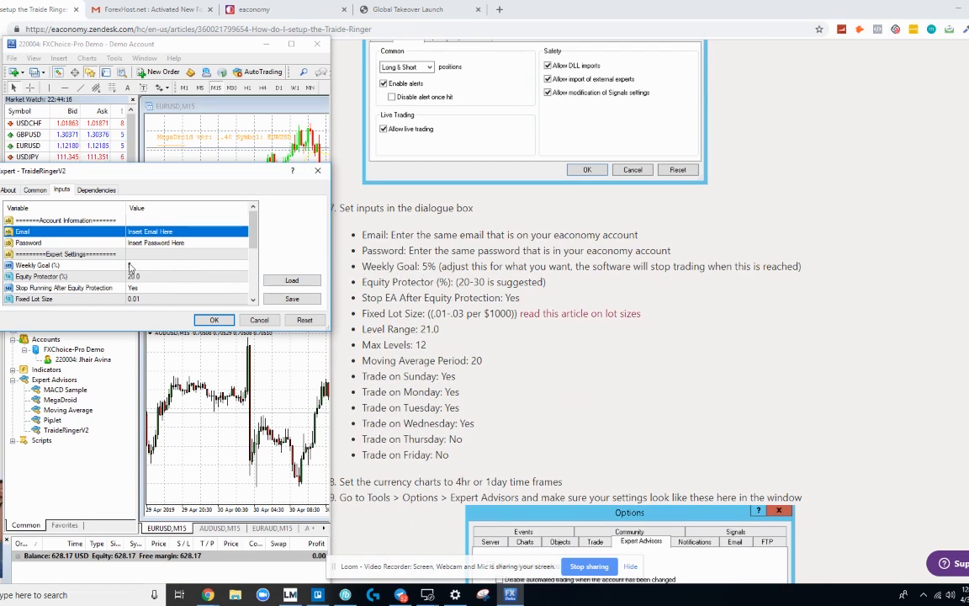
left_click(132, 266)
left_click(143, 267)
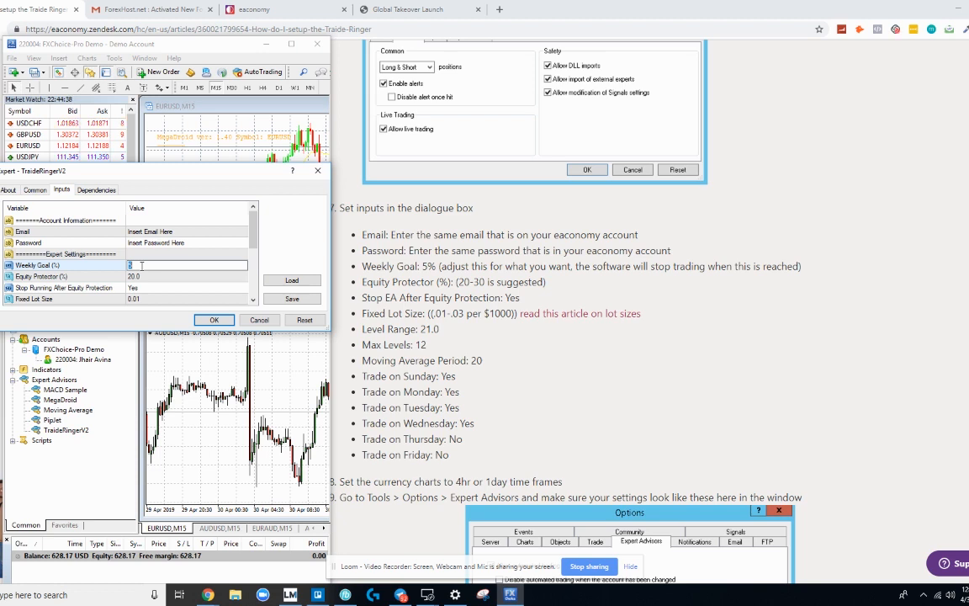
type("10")
key("BackSpace")
key("BackSpace")
type("25")
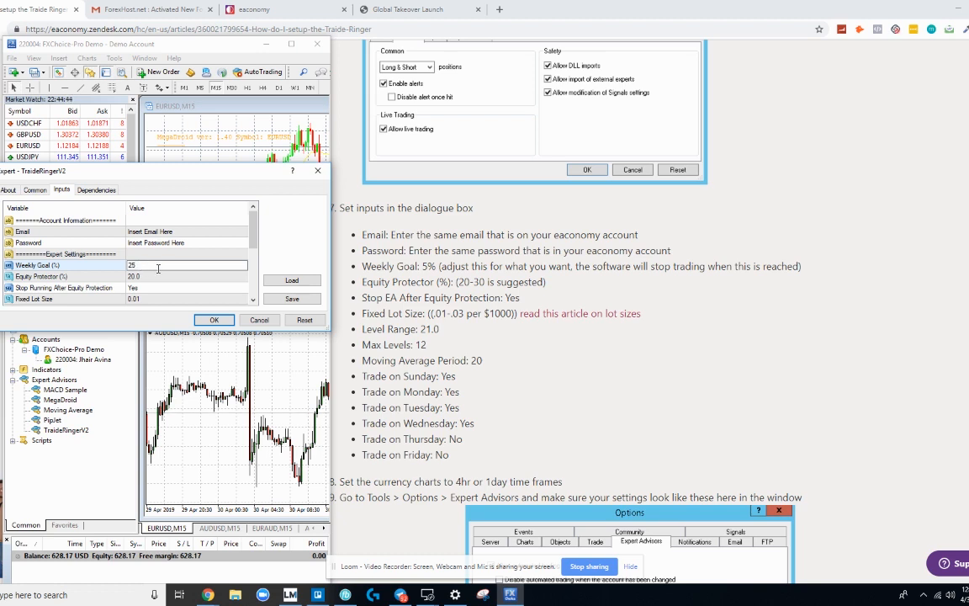
scroll(159, 268, "down", 1)
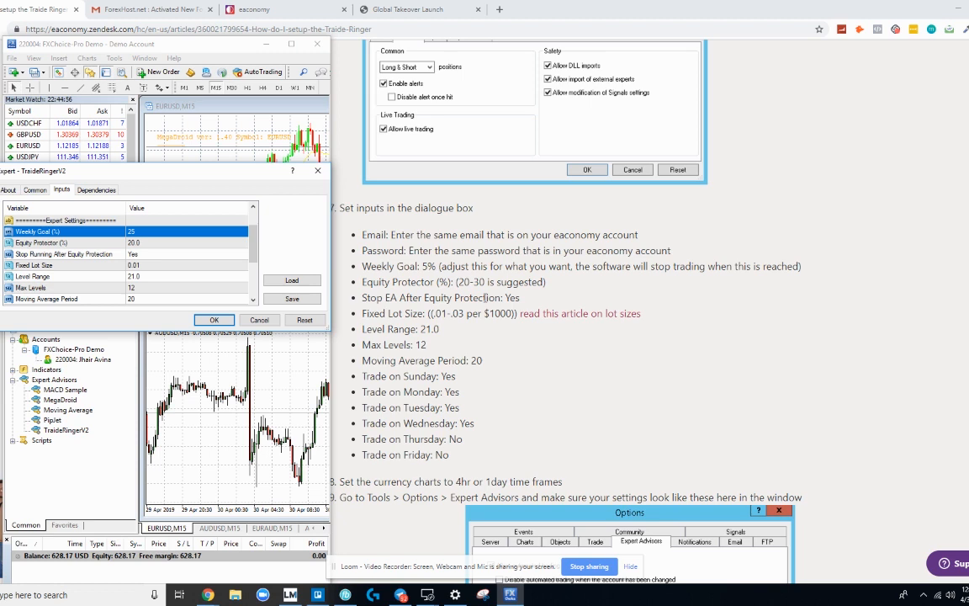
double_click(170, 231)
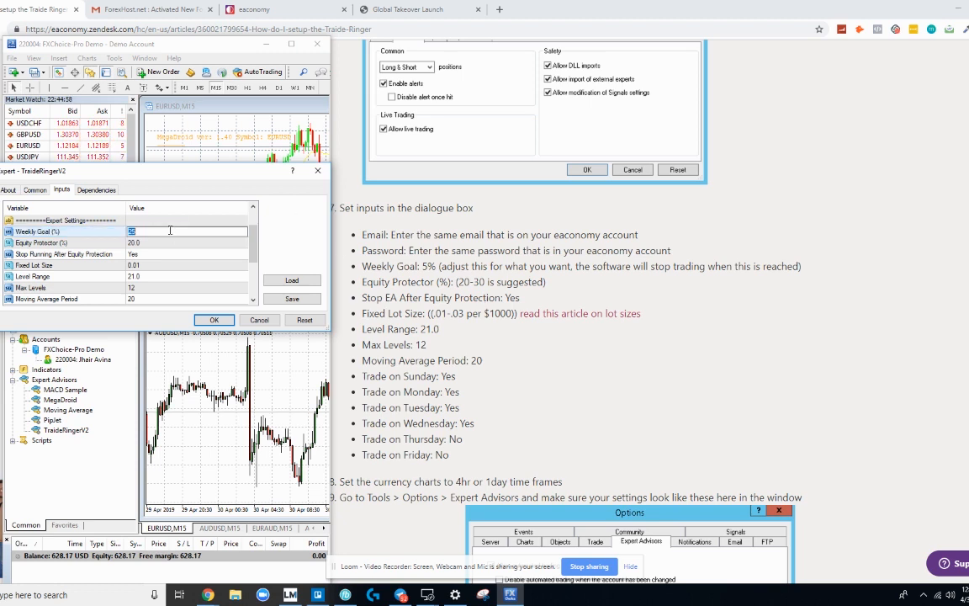
type("10")
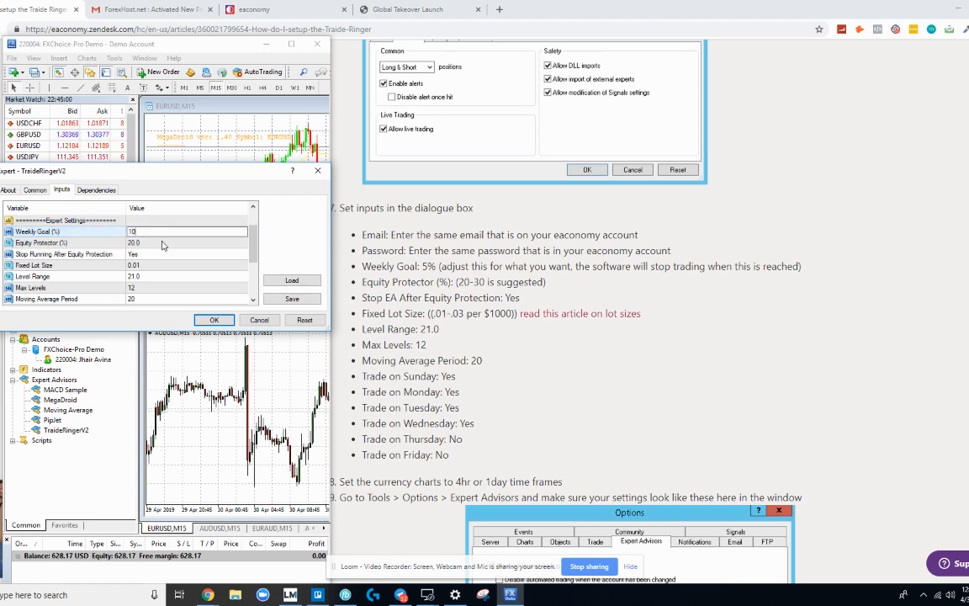
left_click(162, 245)
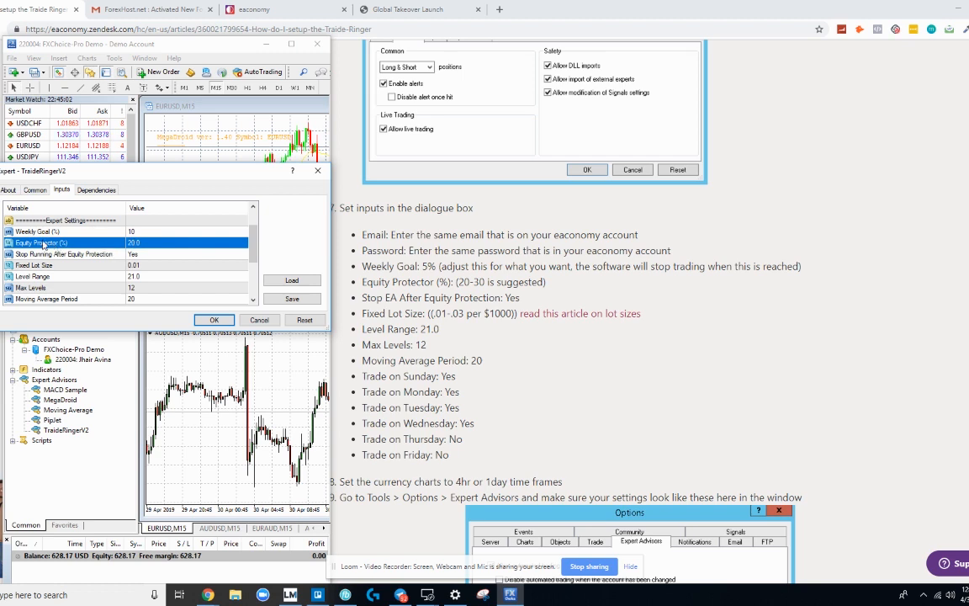
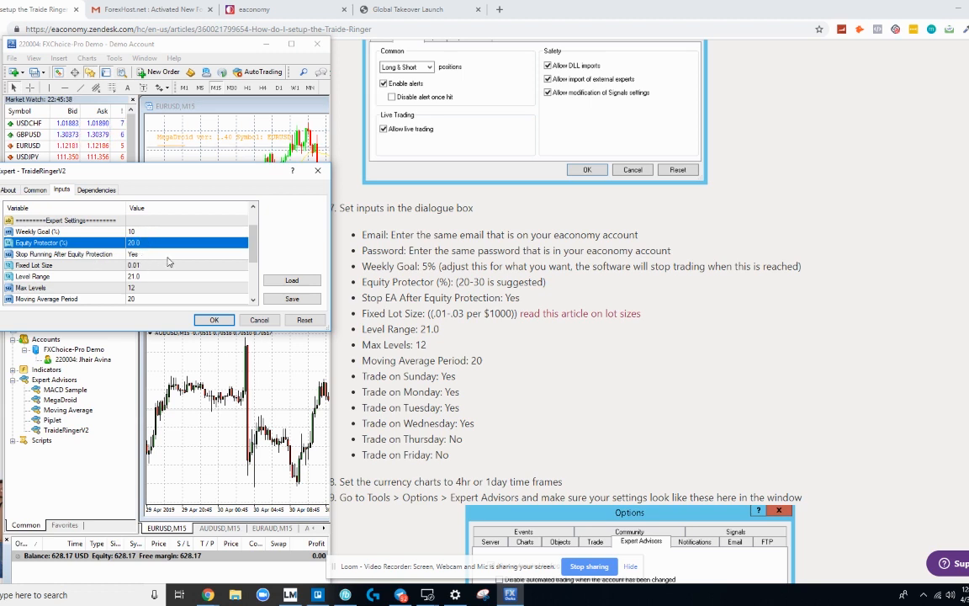
Step: Set TraideRingerV2's Fixed Lot Size input to 0.01
scroll(135, 259, "down", 1)
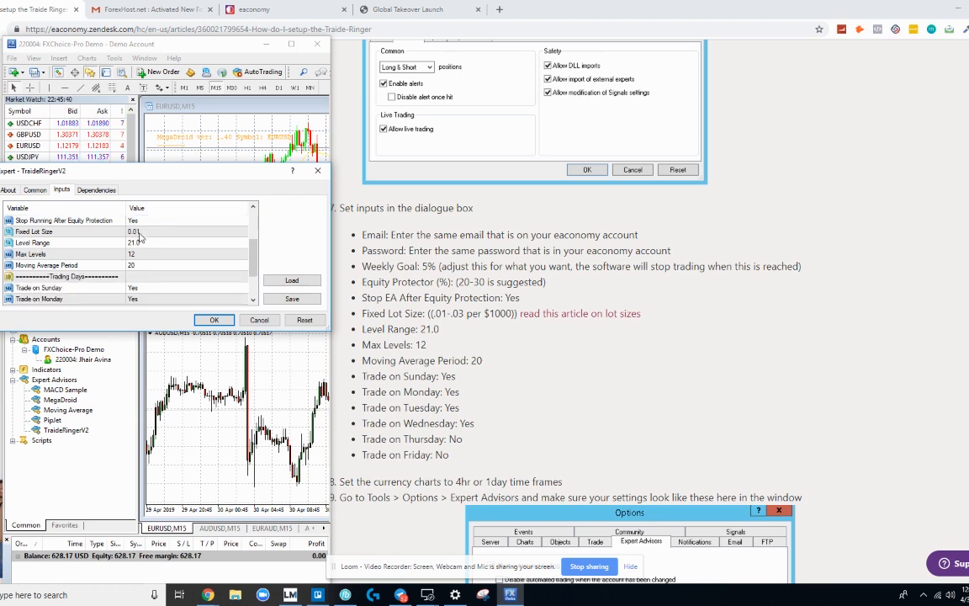
left_click(140, 233)
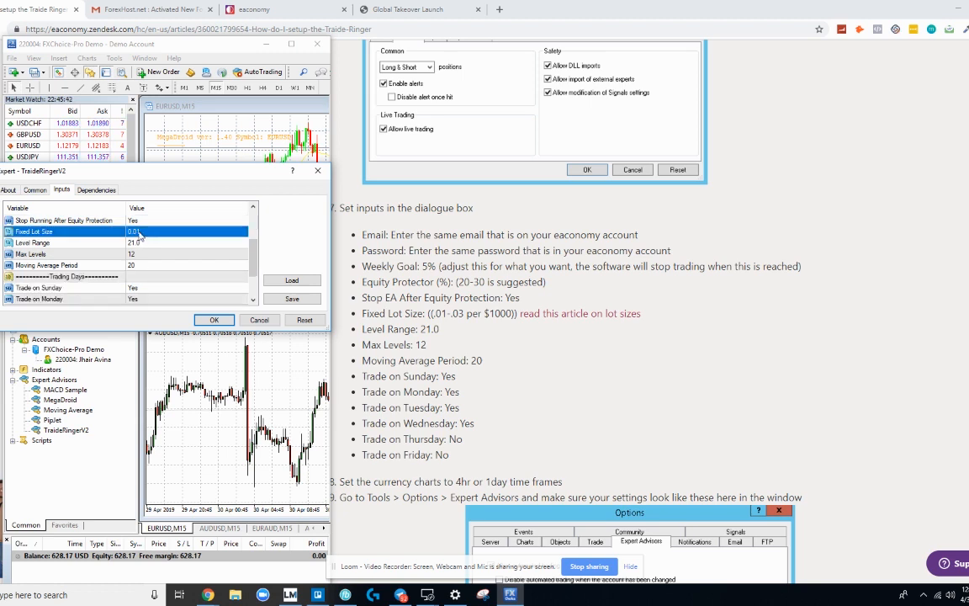
scroll(134, 238, "up", 1)
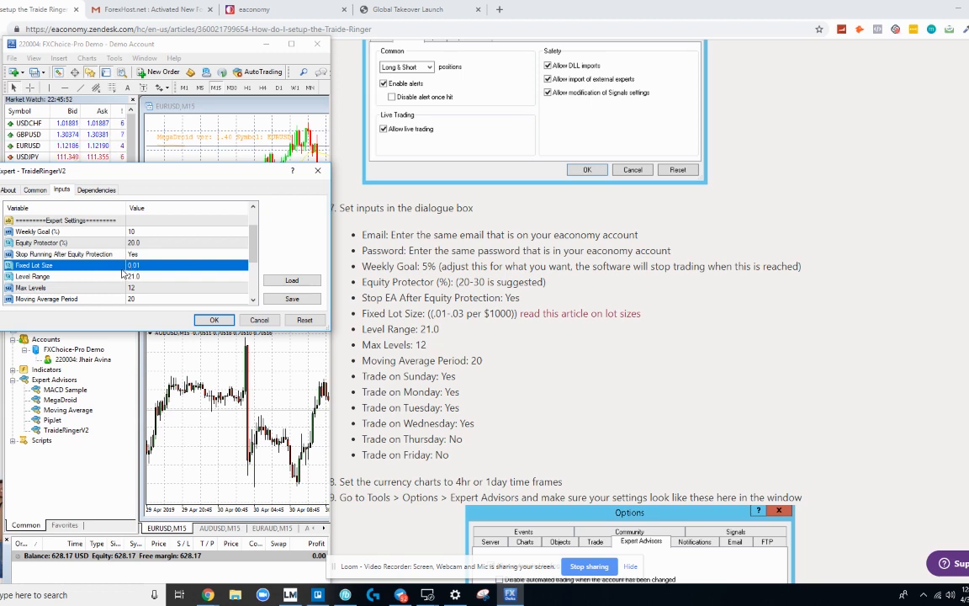
scroll(122, 271, "up", 1)
scroll(122, 271, "down", 3)
scroll(122, 271, "up", 3)
scroll(122, 271, "down", 1)
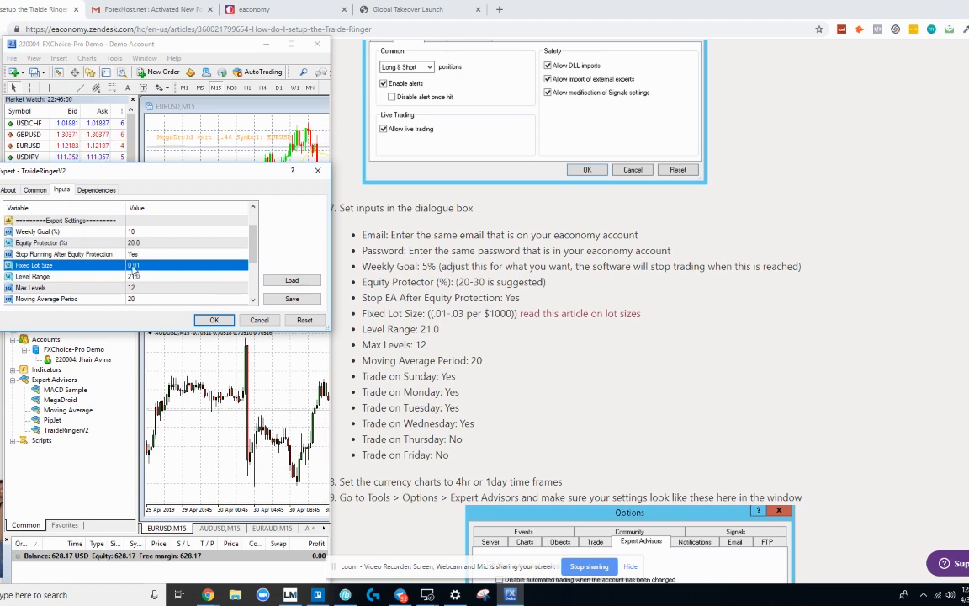
type("1")
Step: Review the remaining inputs (level range 21.0, max levels 12, Thursday/Friday off) and select the Email row
scroll(143, 284, "down", 1)
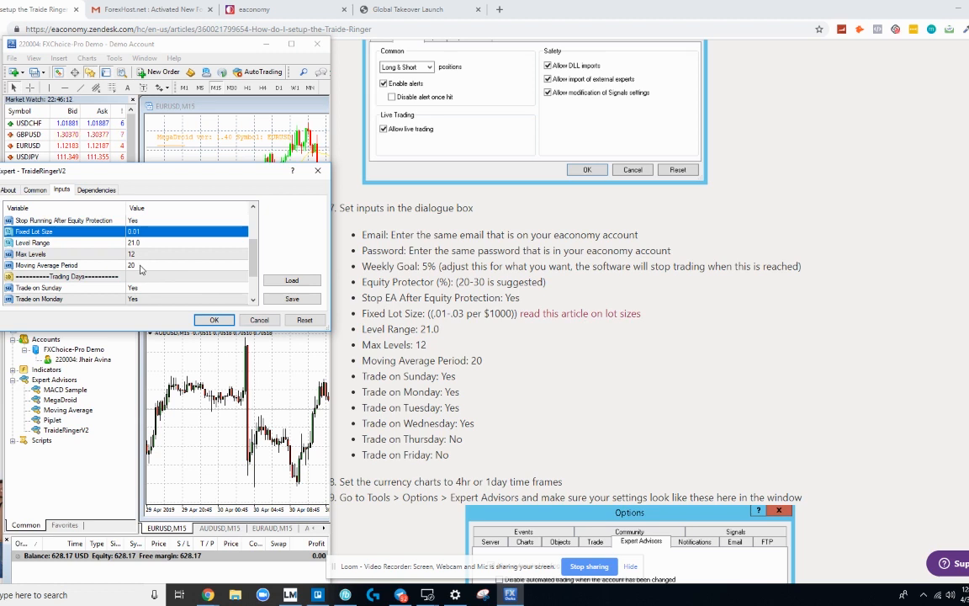
scroll(141, 277, "down", 2)
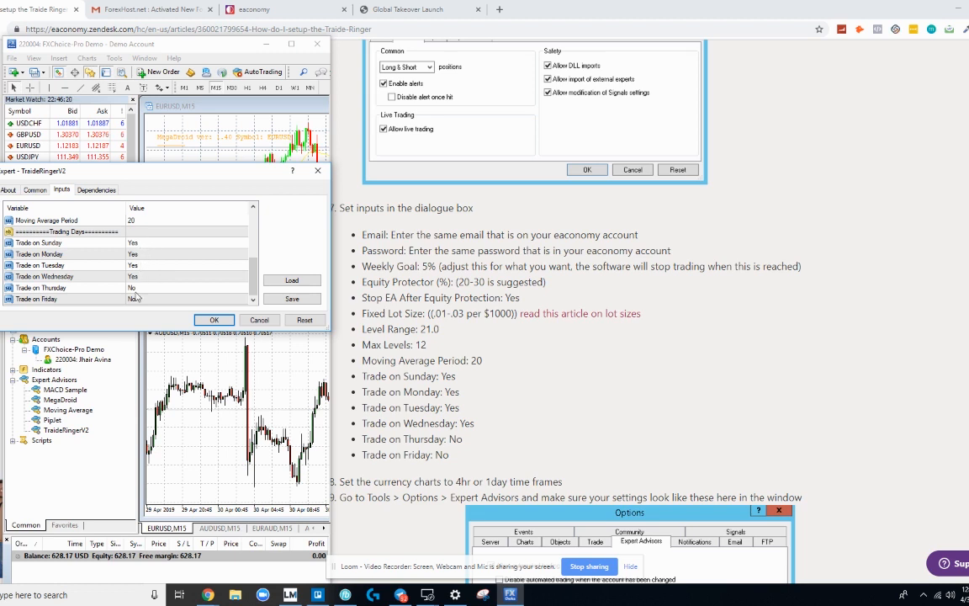
scroll(181, 277, "up", 4)
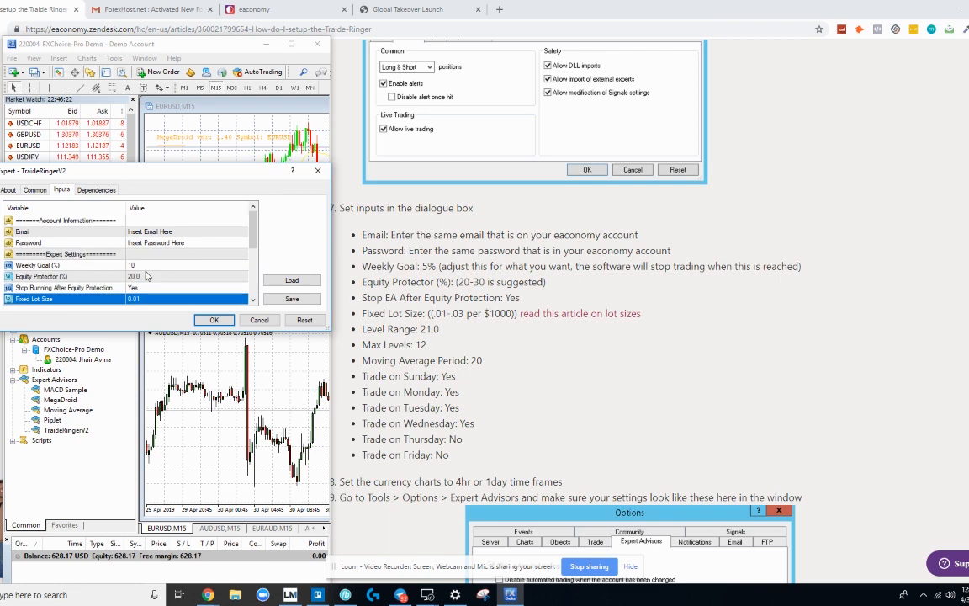
left_click(194, 232)
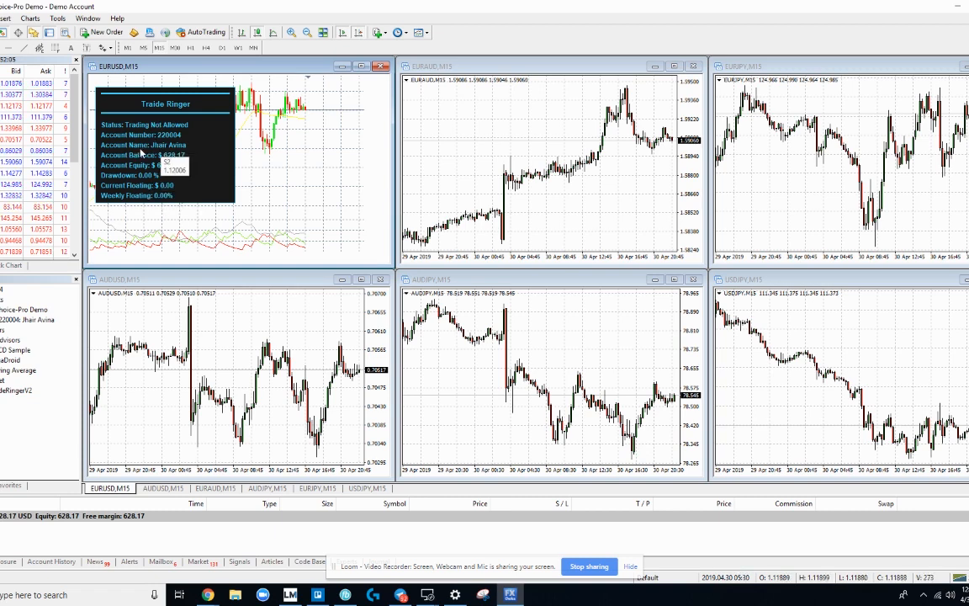
Step: Save the EURUSD chart setup as a template named 'TRaideRinger'
left_click(418, 32)
left_click(435, 48)
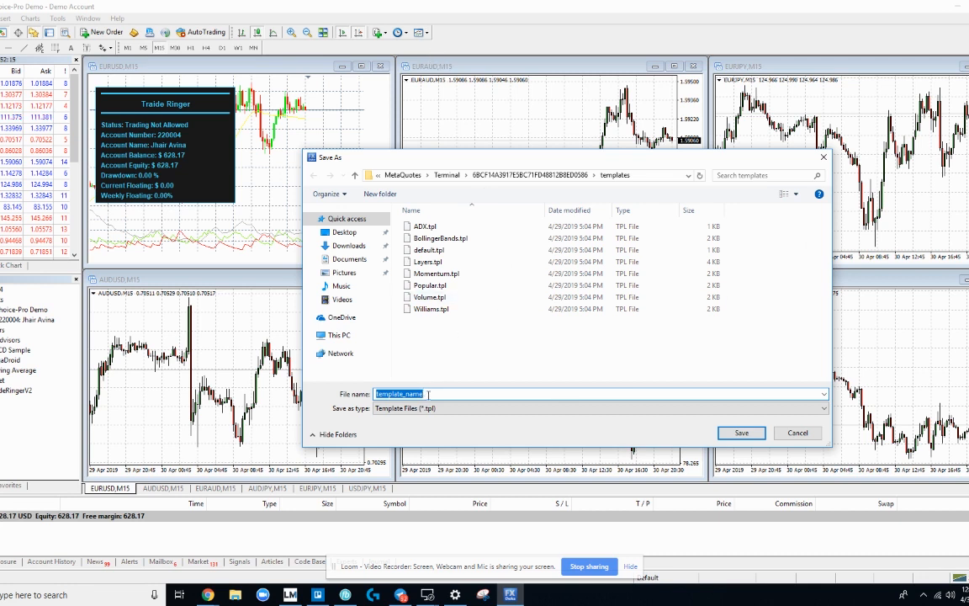
type("TRa")
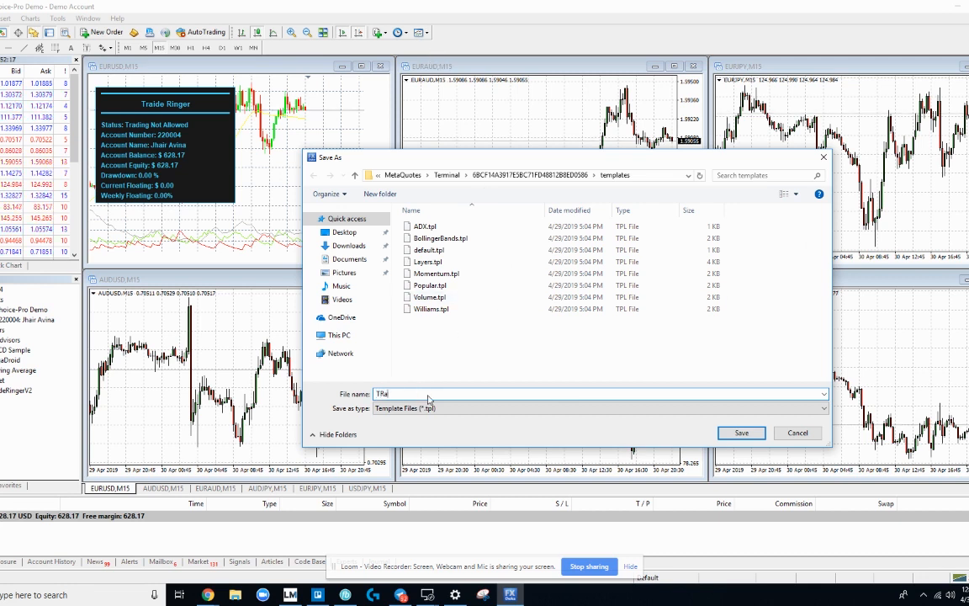
type("ideRinger")
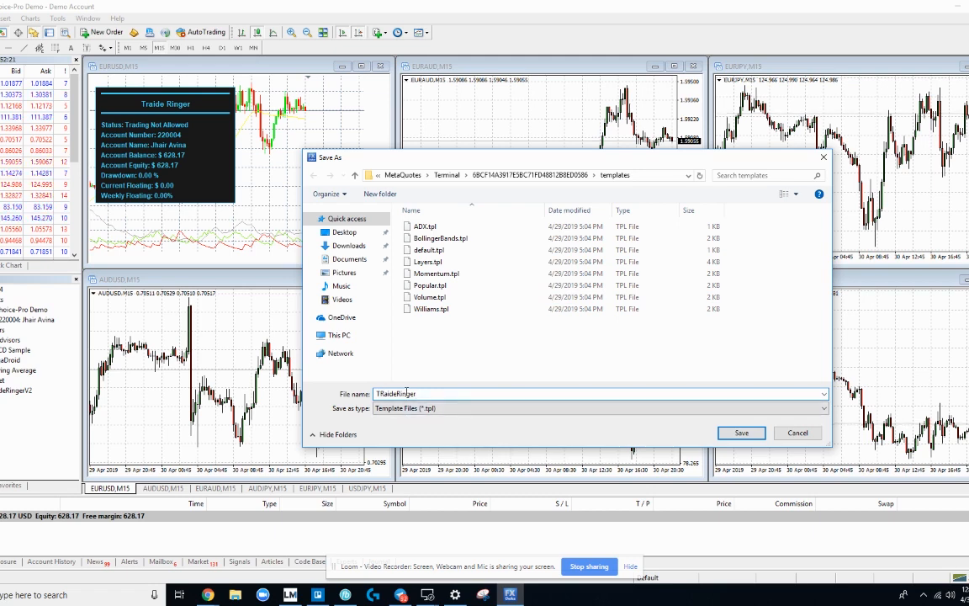
key("Return")
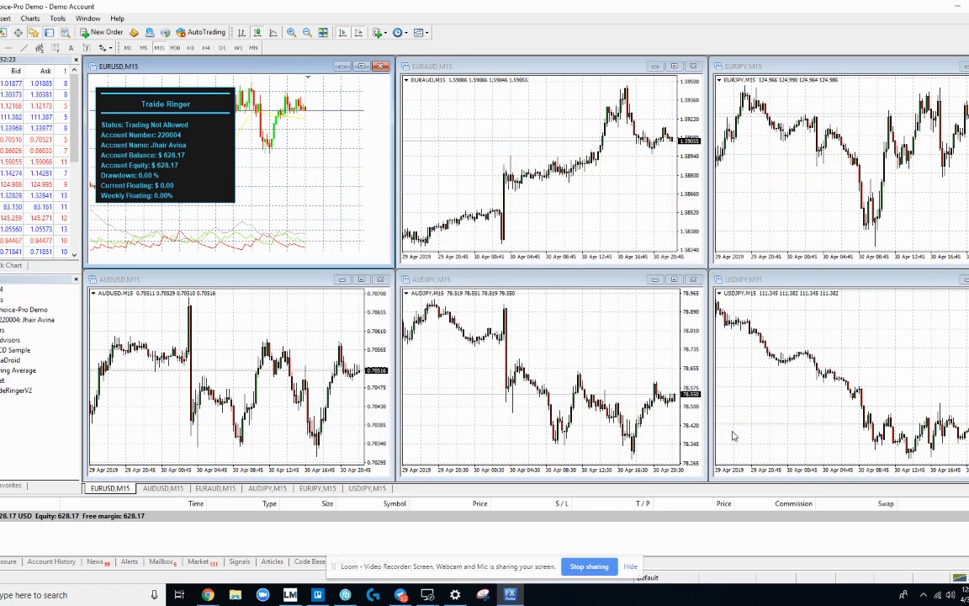
Step: Load the TraideRinger template onto the EURAUD and EURJPY charts
left_click(438, 110)
left_click(418, 32)
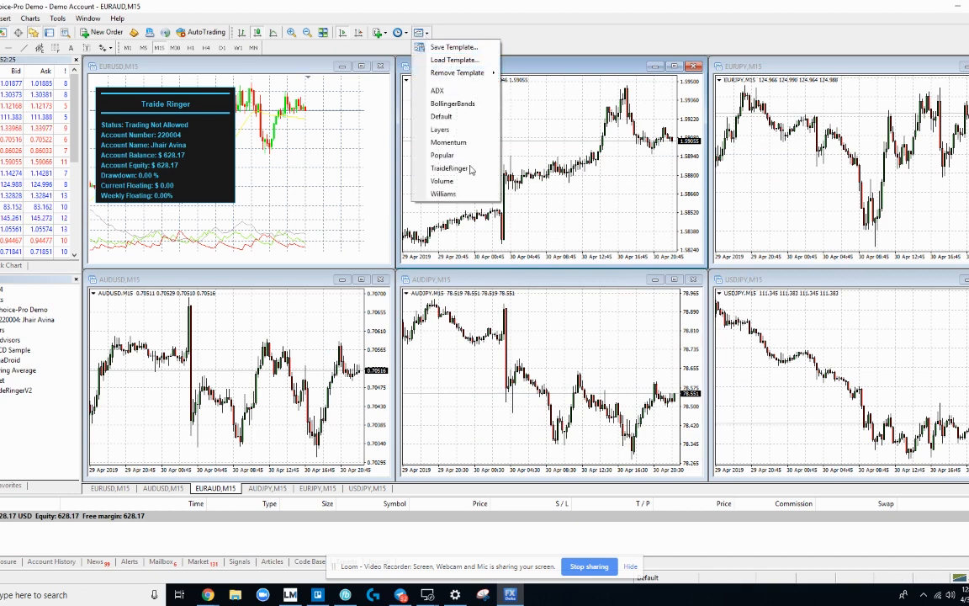
left_click(416, 61)
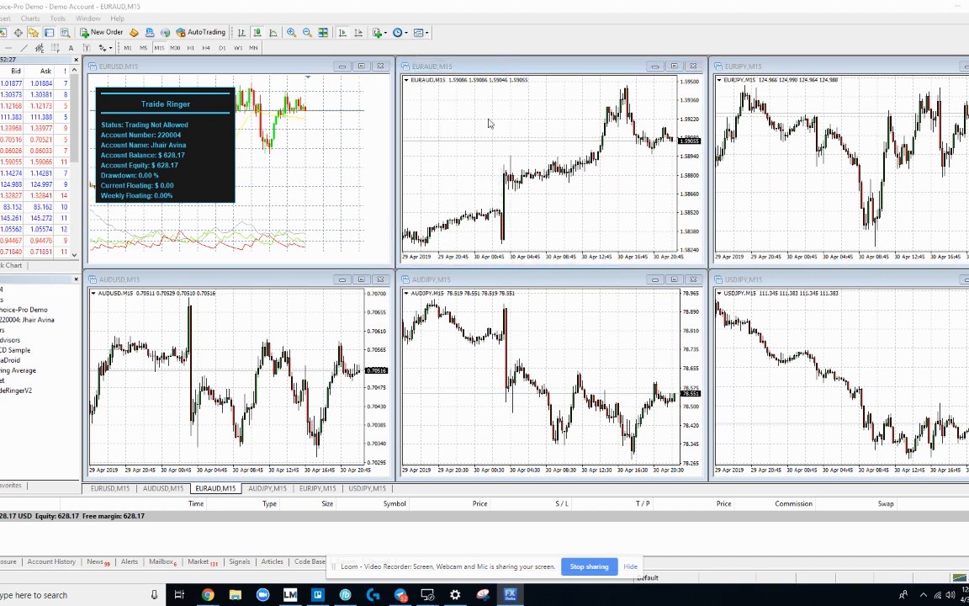
left_click(454, 297)
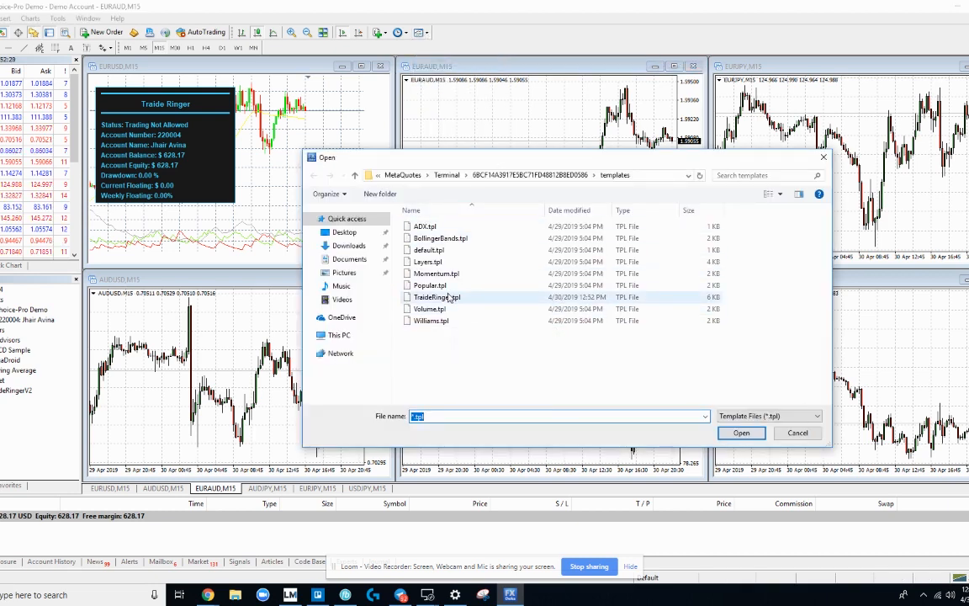
left_click(742, 433)
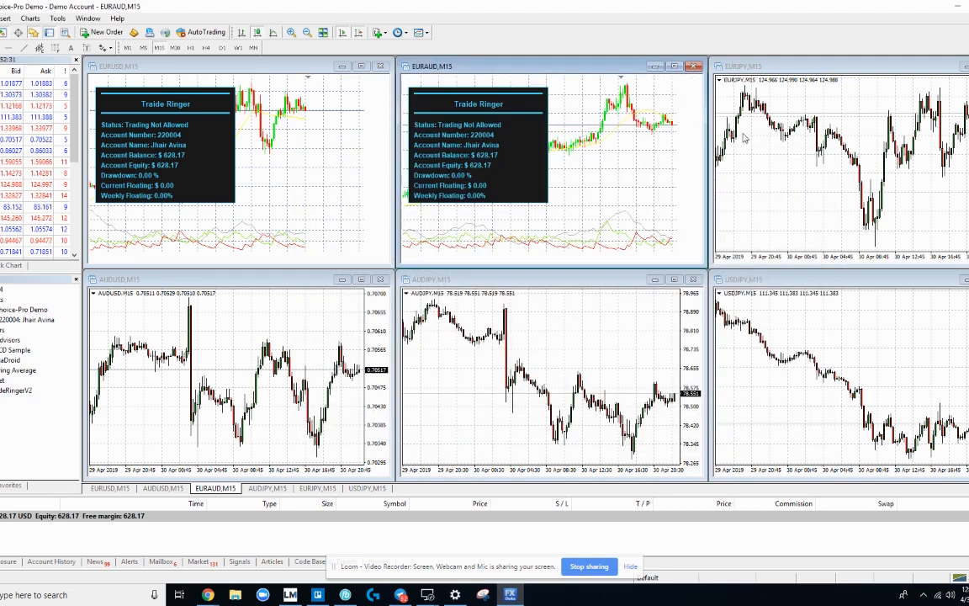
left_click(419, 32)
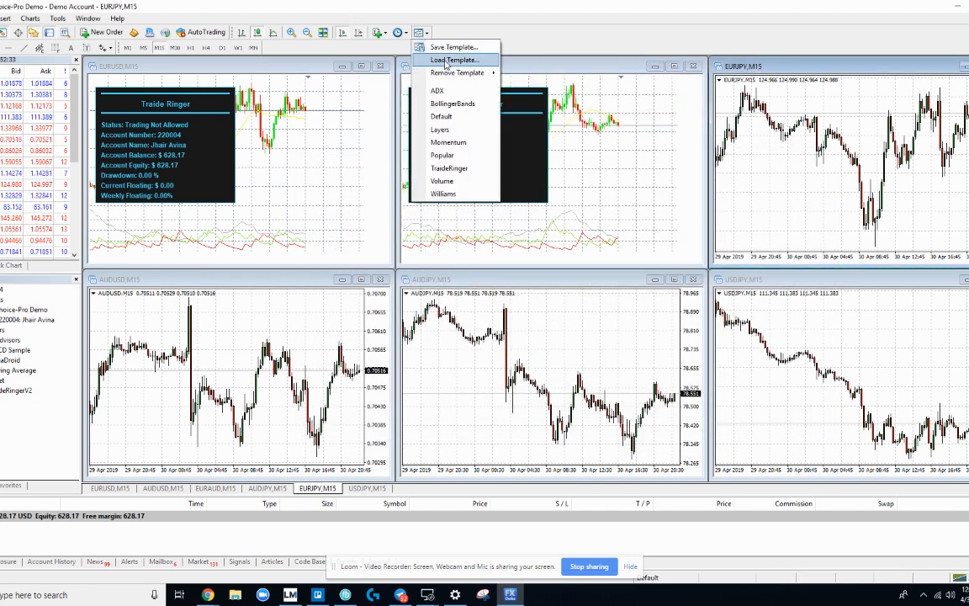
left_click(447, 64)
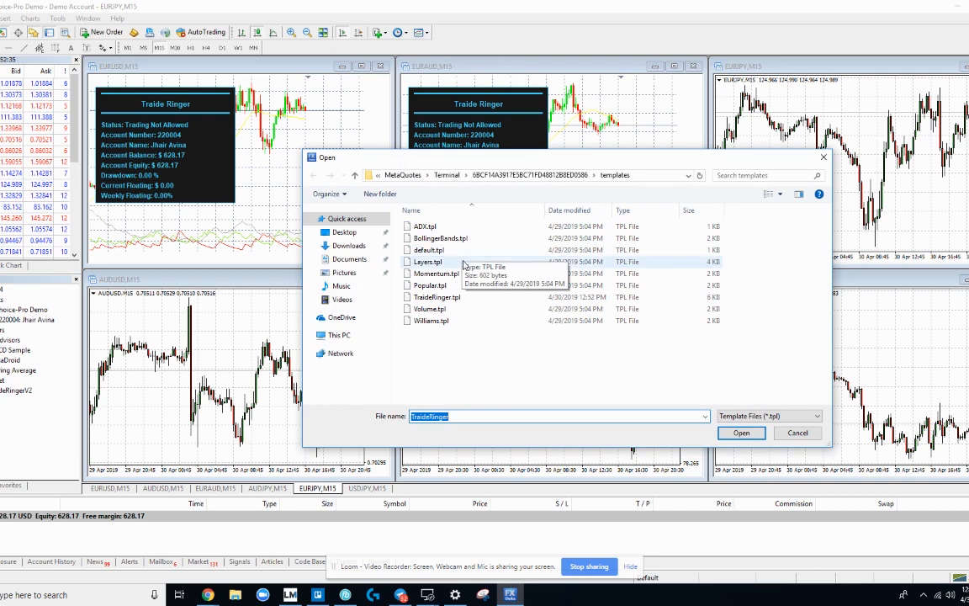
left_click(437, 297)
key("Return")
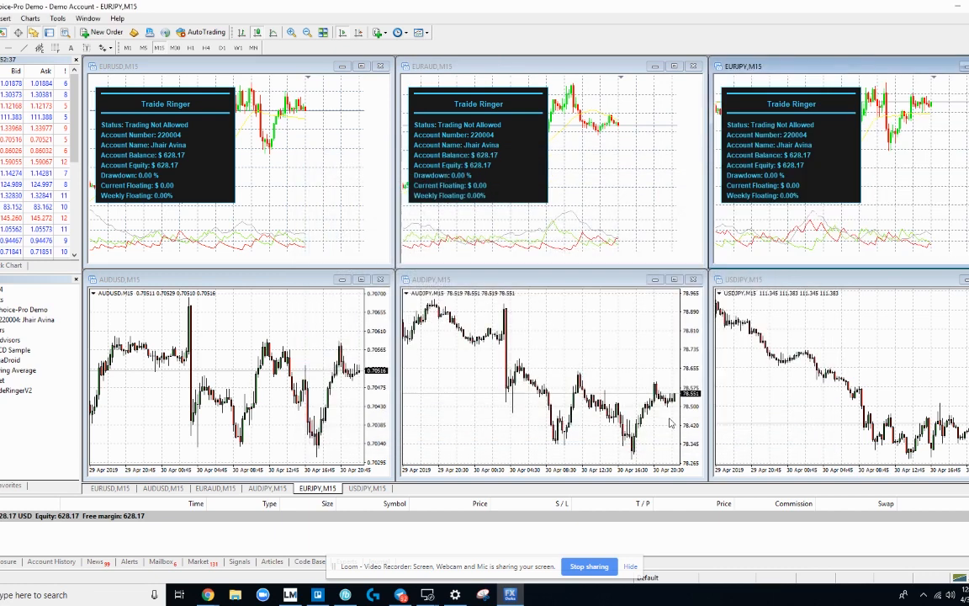
Step: Apply the TraideRinger template to the AUDUSD, AUDJPY and USDJPY charts
left_click(299, 336)
left_click(418, 32)
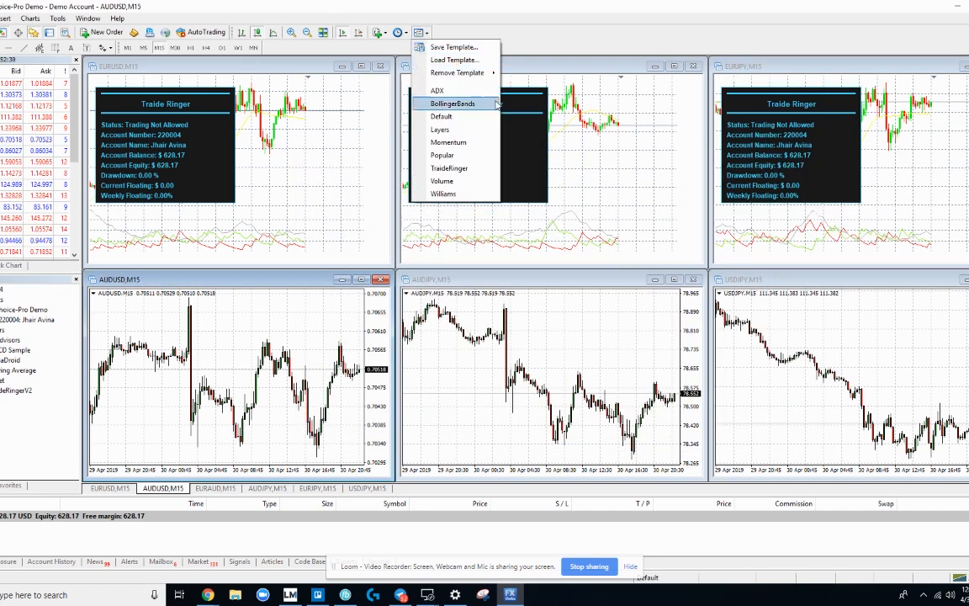
left_click(454, 59)
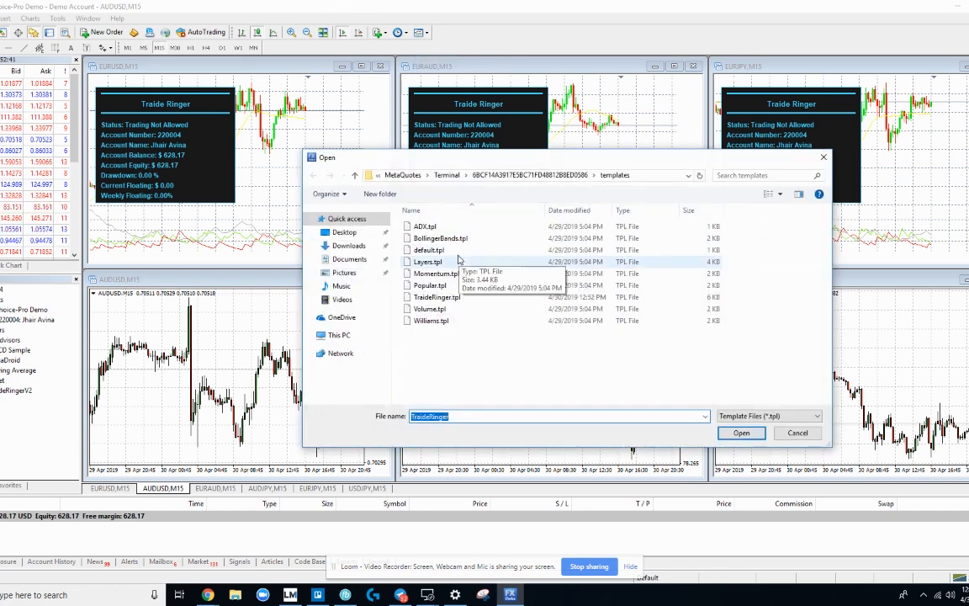
left_click(446, 297)
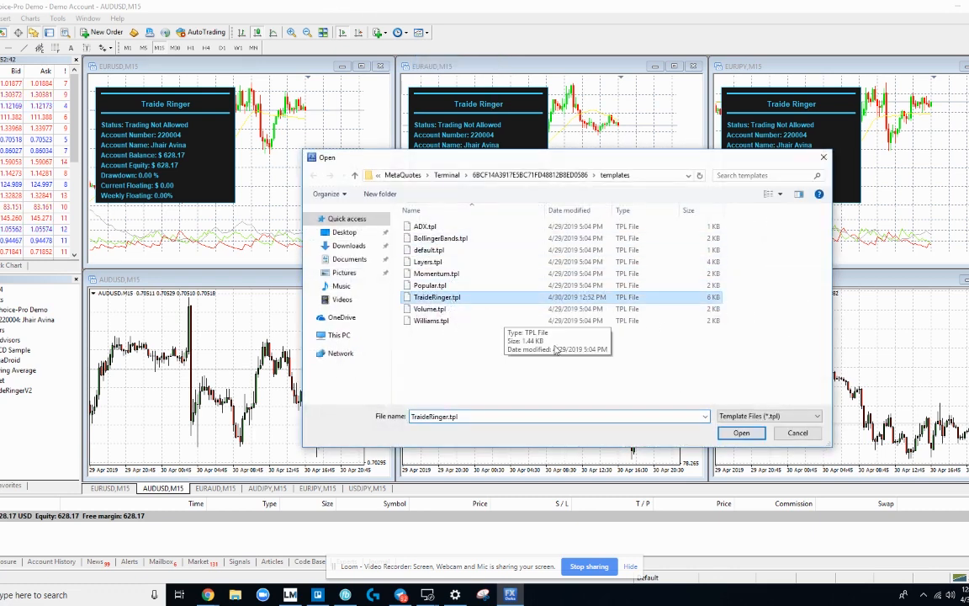
left_click(740, 432)
left_click(547, 353)
left_click(418, 32)
mouse_move(427, 74)
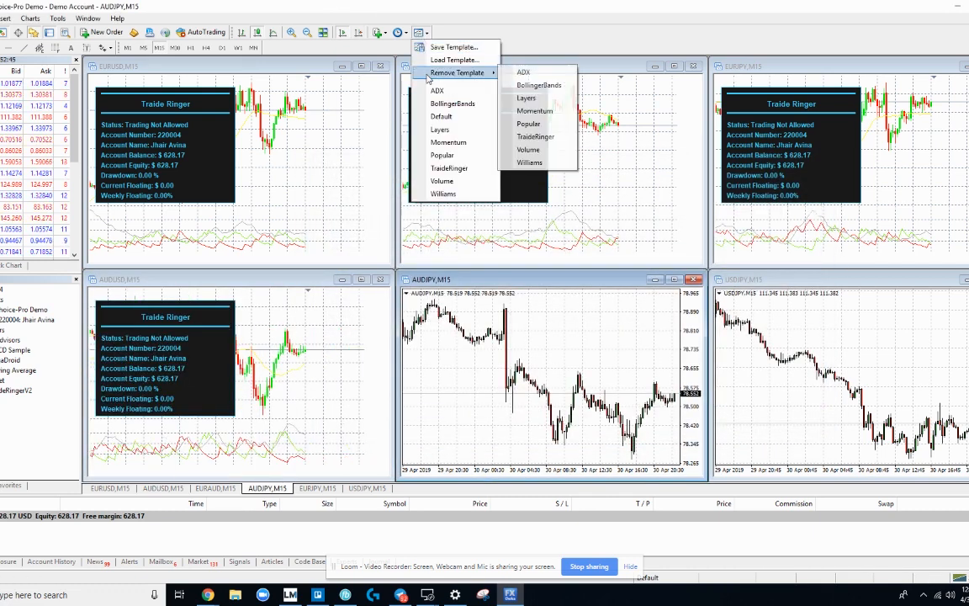
left_click(451, 168)
left_click(838, 370)
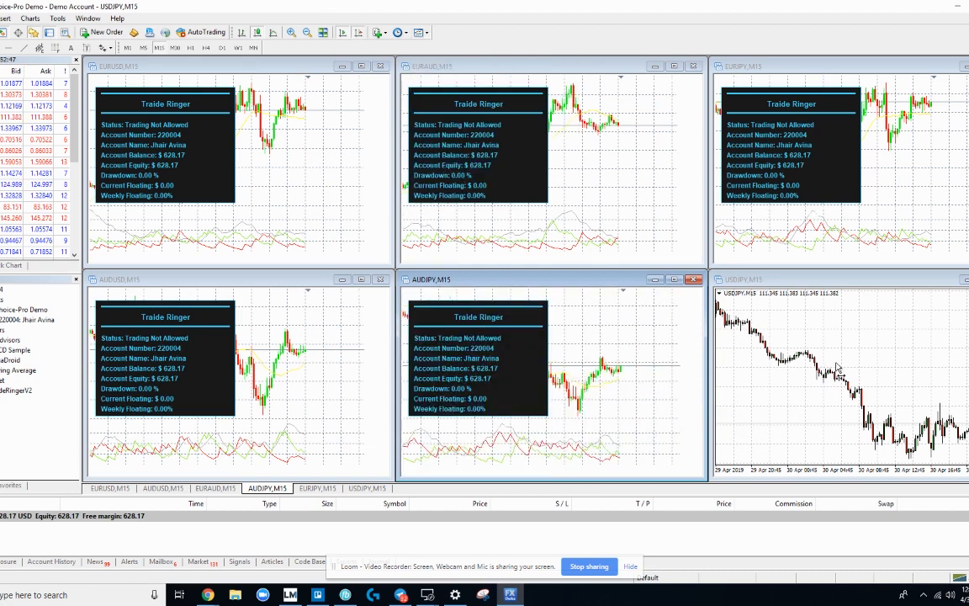
left_click(419, 32)
left_click(446, 168)
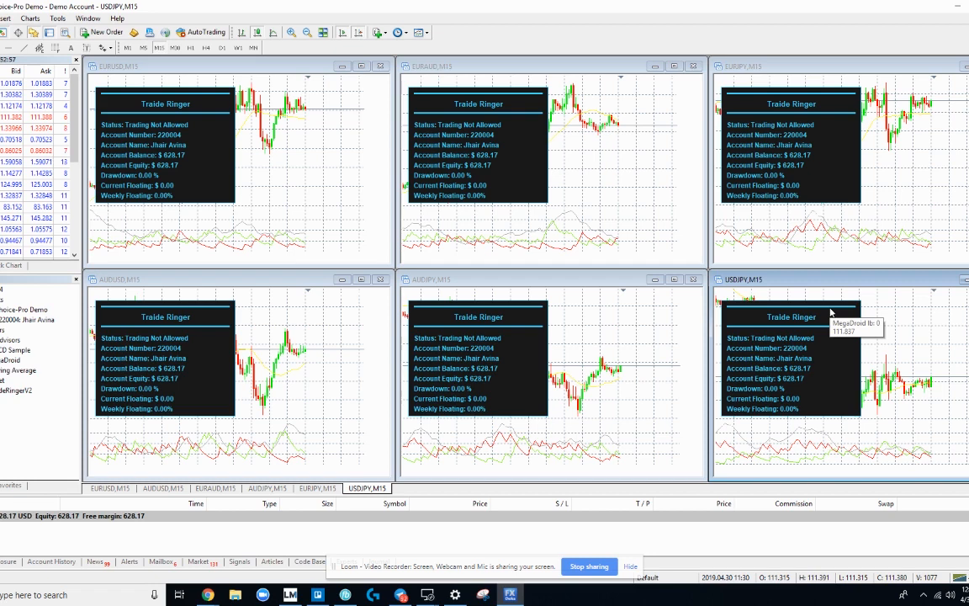
Step: Switch the charts to the H4 timeframe from the EURUSD chart
left_click(311, 152)
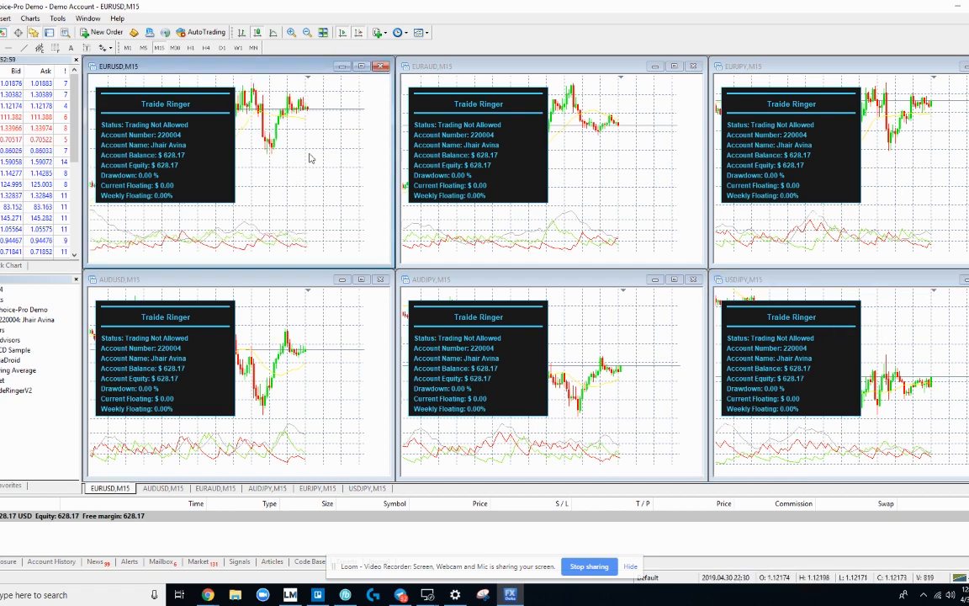
left_click_drag(311, 147, 246, 112)
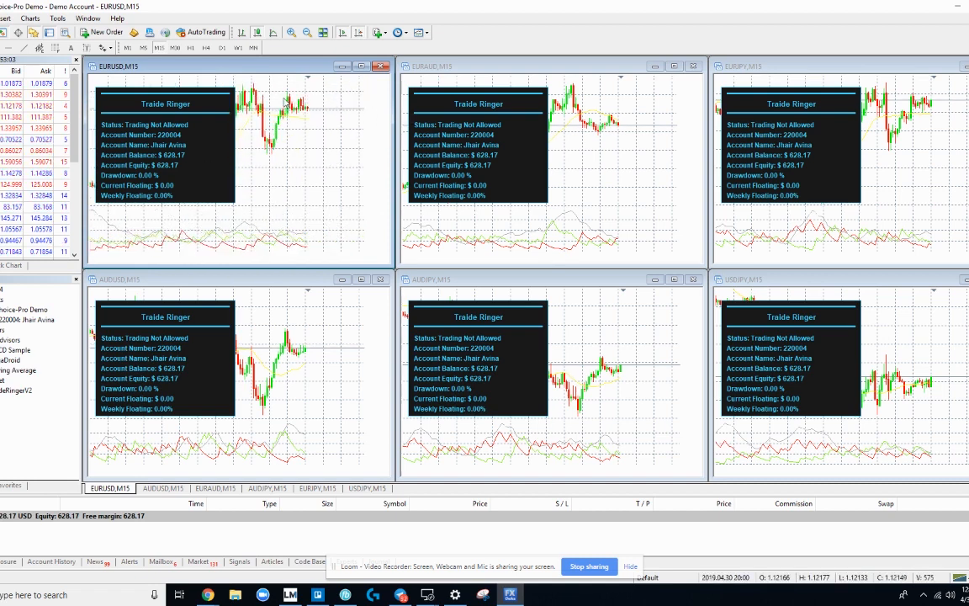
left_click(205, 47)
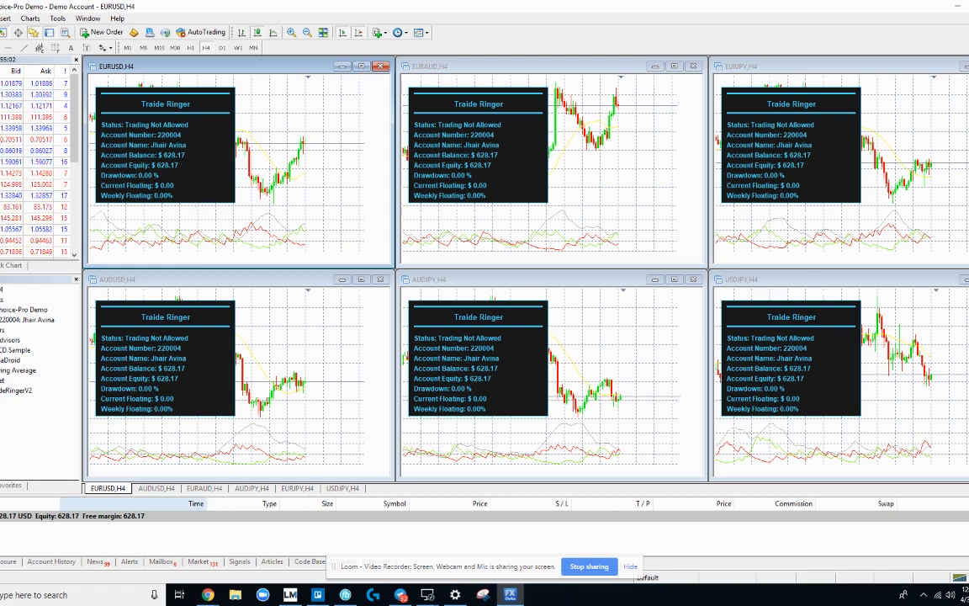
Step: Check the setup article, then bring up the Expert Advisors page of the terminal Options
left_click(207, 594)
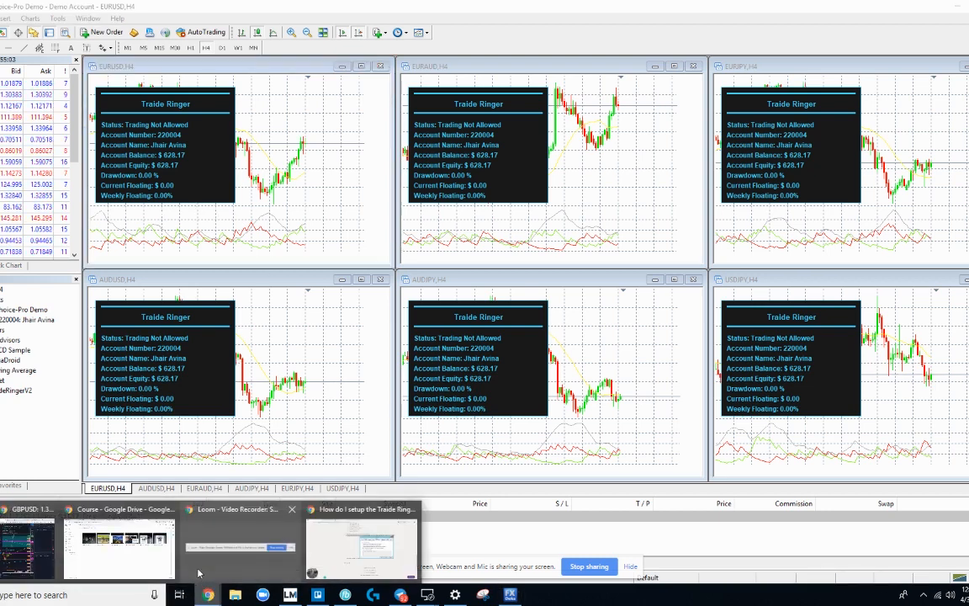
left_click(362, 551)
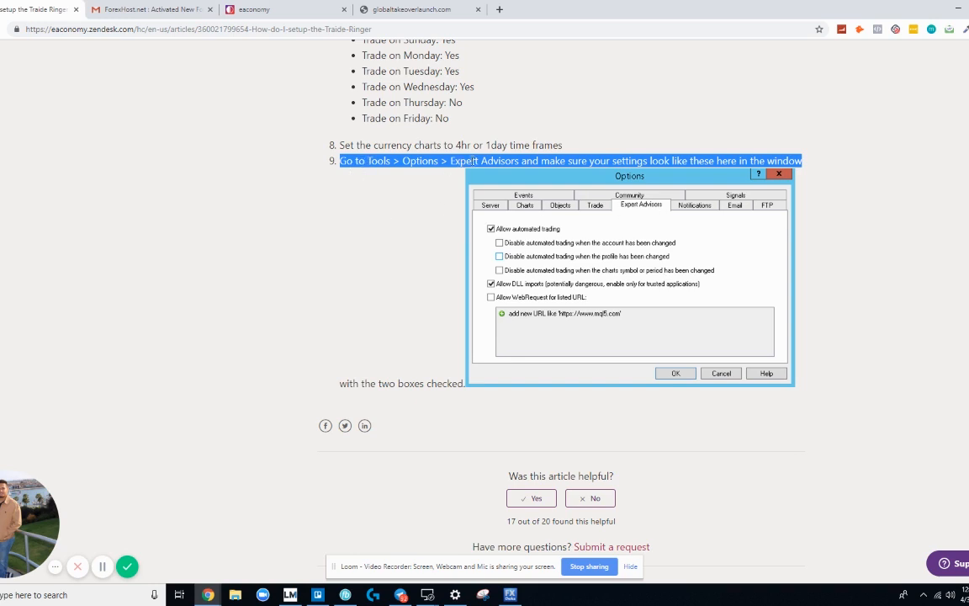
left_click(510, 595)
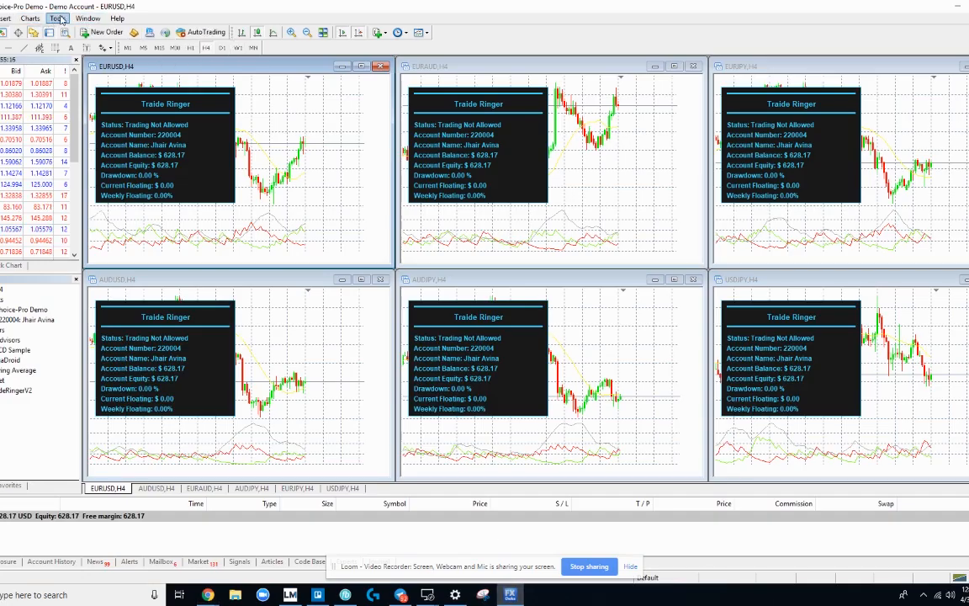
left_click(58, 18)
left_click(75, 84)
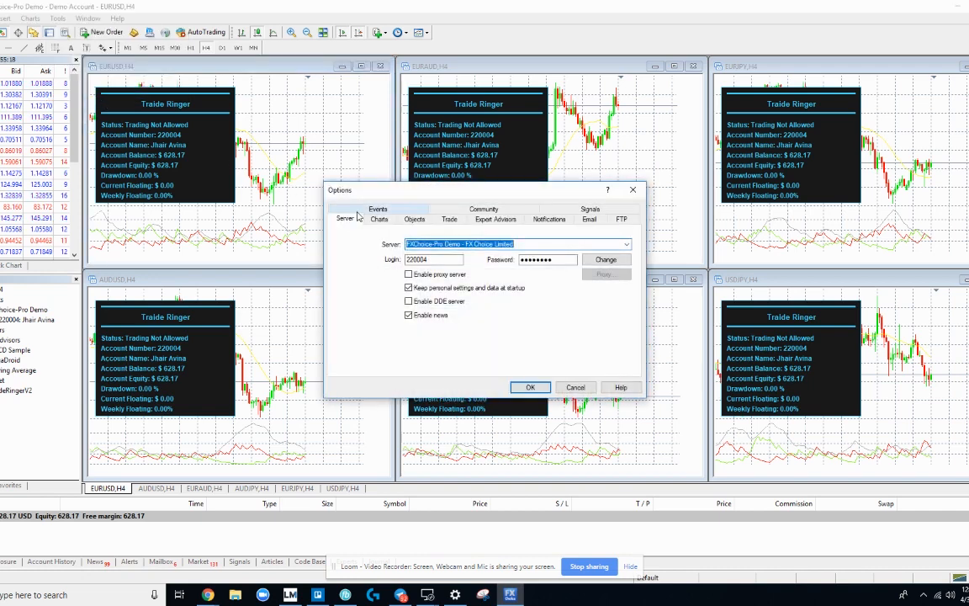
left_click(496, 218)
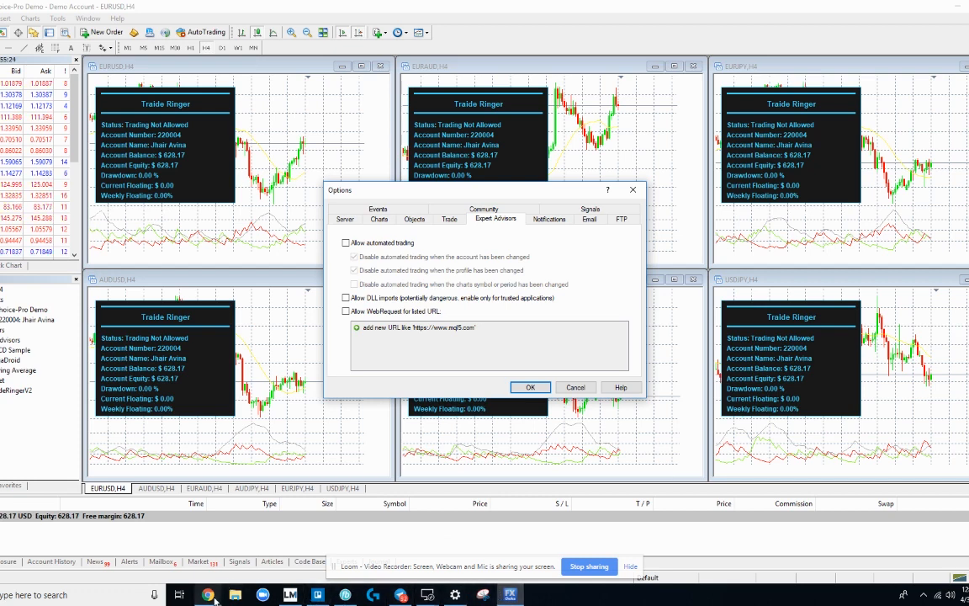
Step: Enable Allow automated trading and Allow DLL imports as the article recommends
mouse_move(216, 597)
left_click(297, 498)
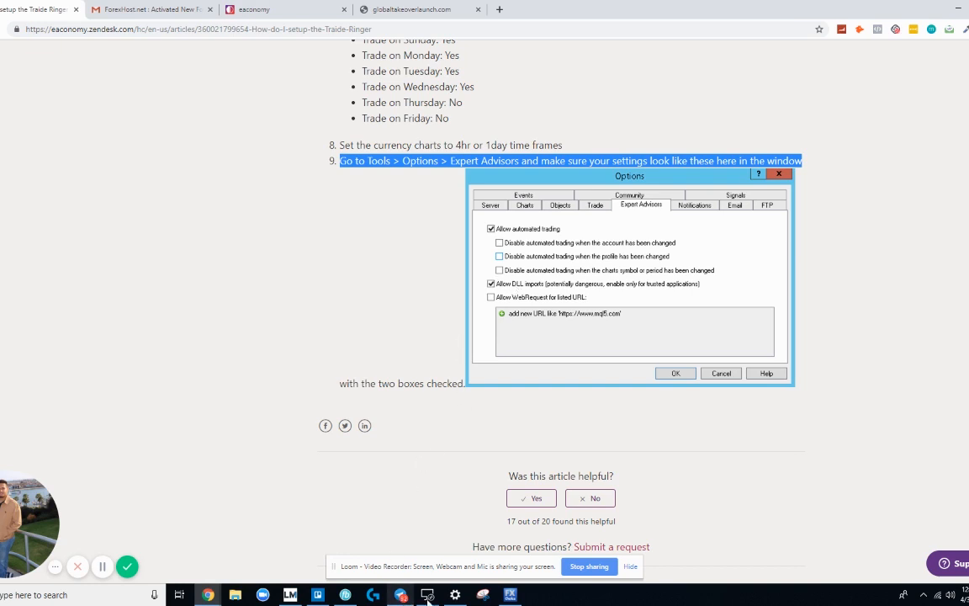
left_click(510, 594)
left_click(345, 242)
left_click(346, 299)
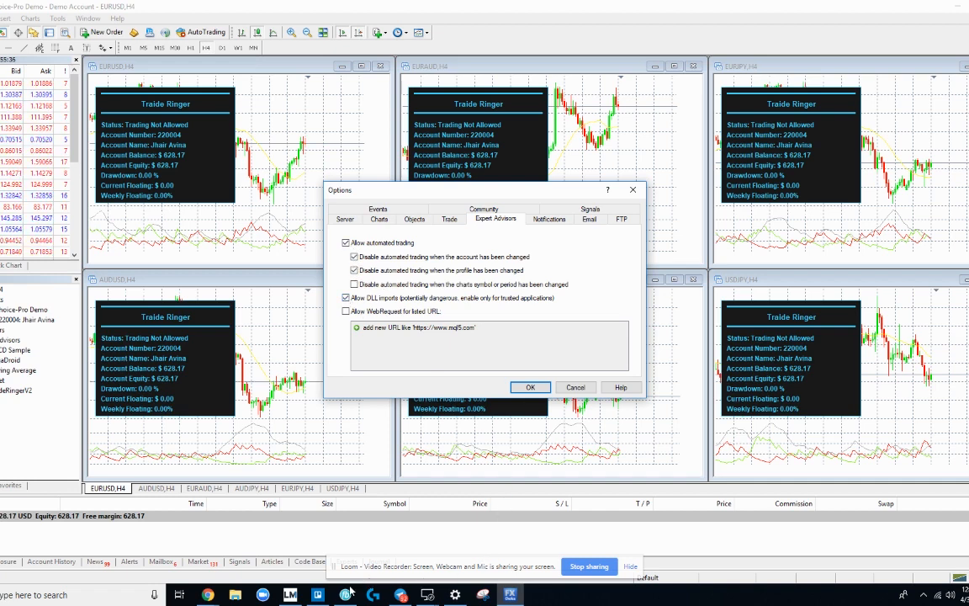
Step: Stop trading from being disabled when the account or profile changes
left_click(209, 595)
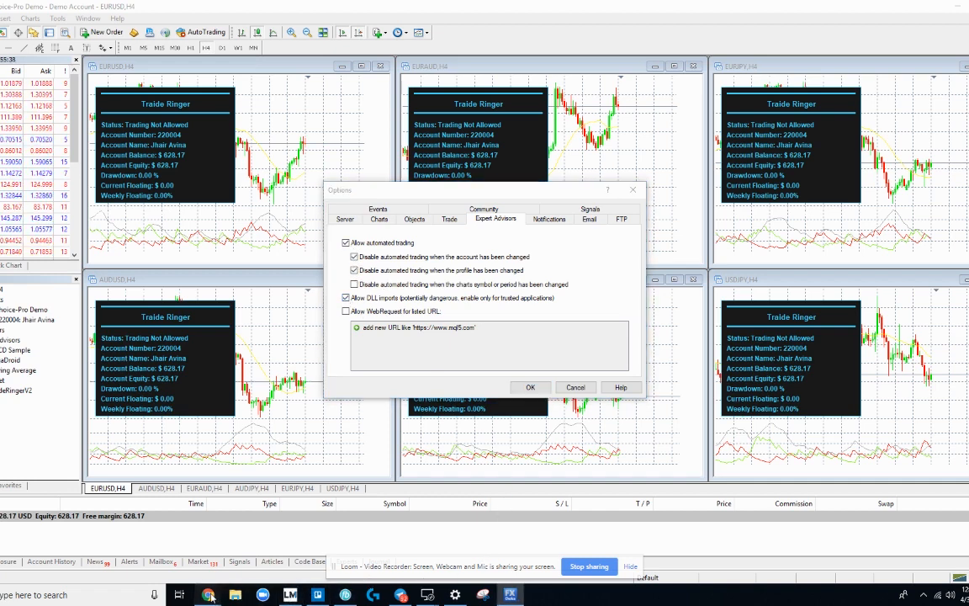
left_click(334, 554)
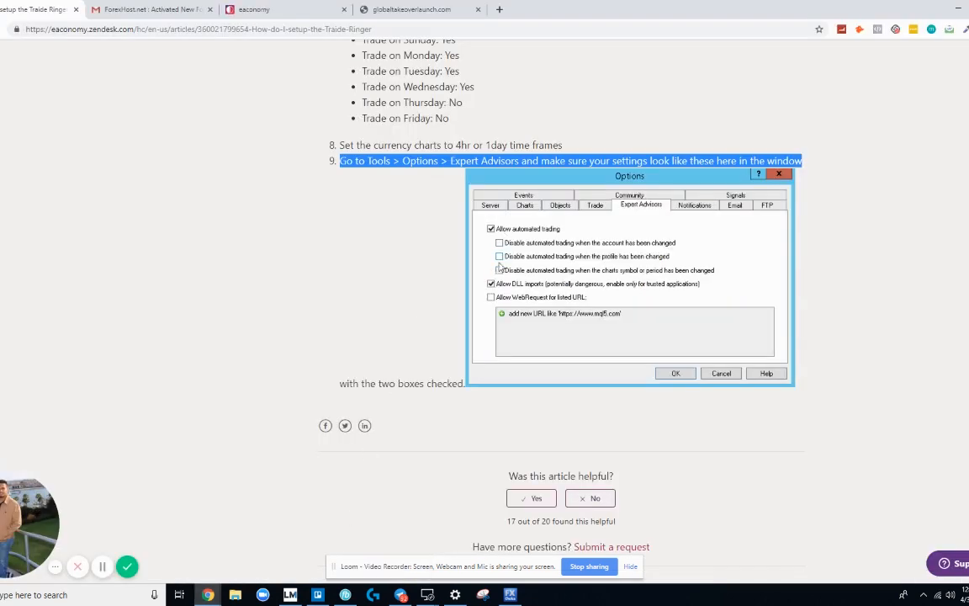
left_click(511, 595)
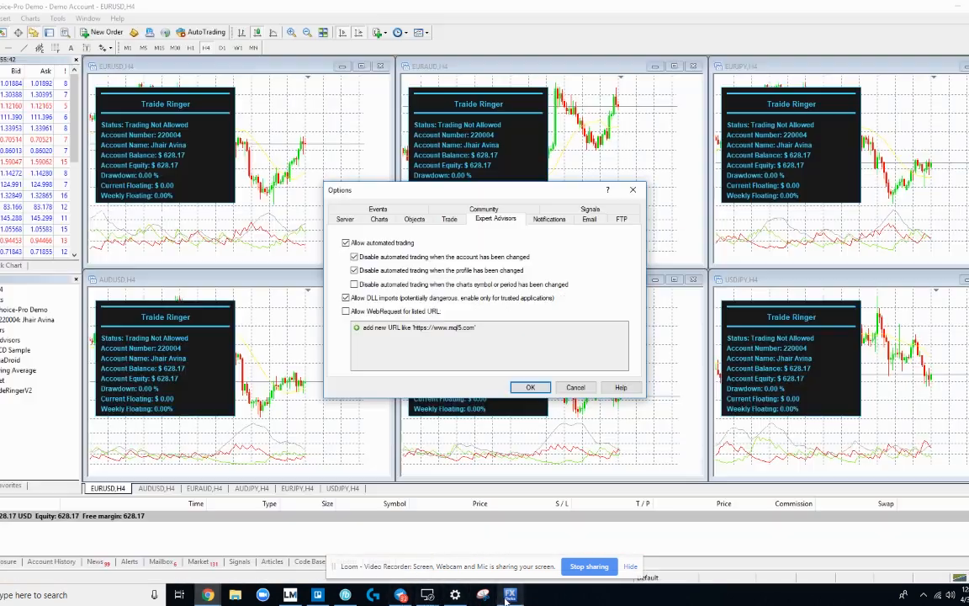
left_click(354, 270)
left_click(354, 256)
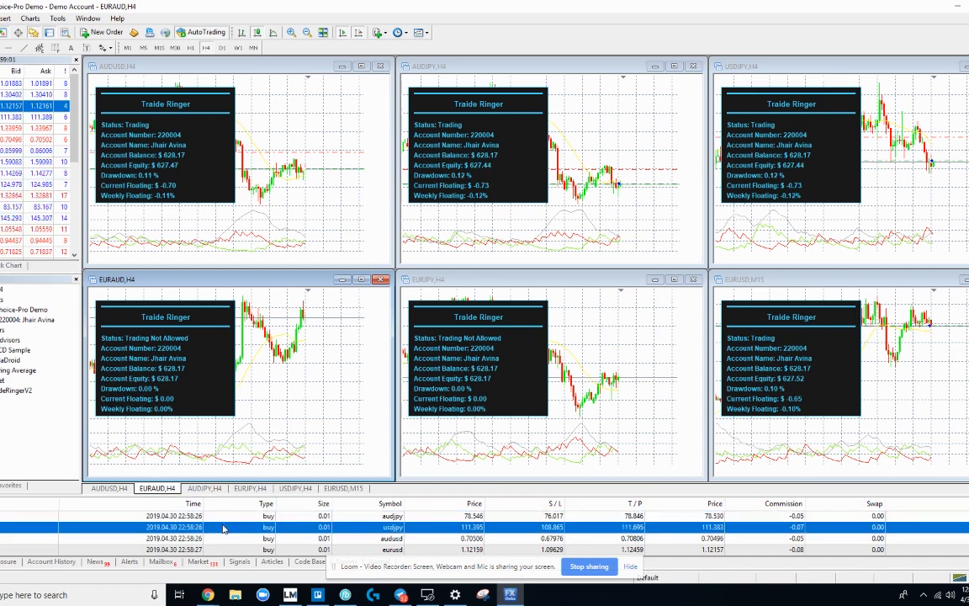
Step: Scroll the Terminal's trade list to review the four open 0.01-lot buy positions
scroll(226, 532, "up", 1)
scroll(225, 532, "down", 1)
scroll(225, 531, "up", 1)
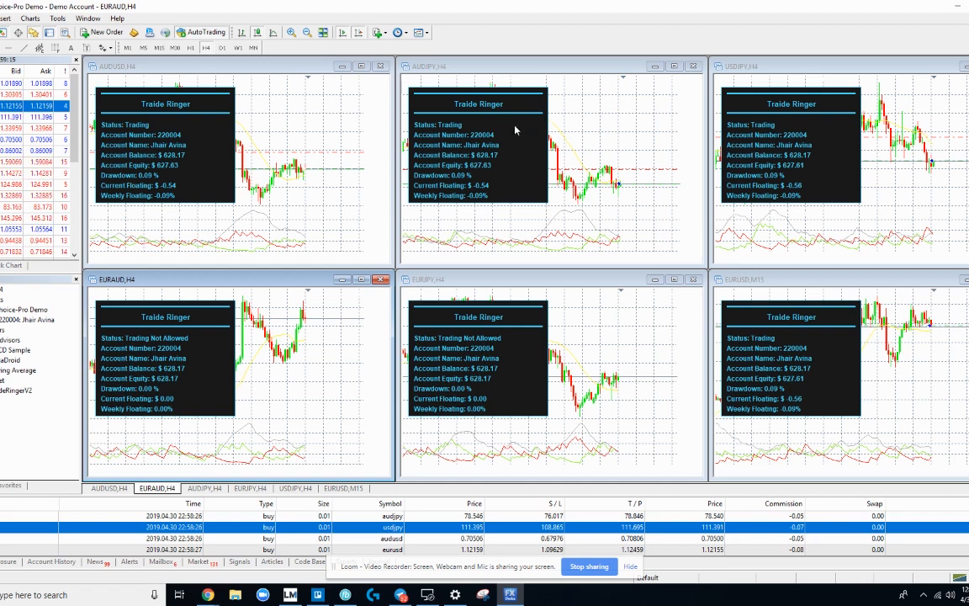
Step: Maximize the AUDUSD chart, pan to its newest candles, and select the audusd trade
left_click(300, 162)
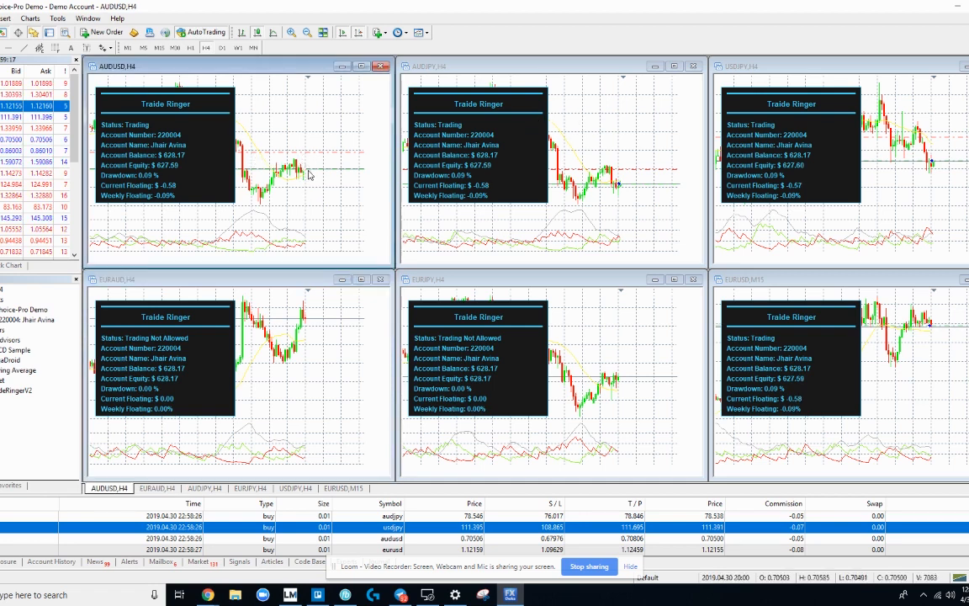
double_click(325, 65)
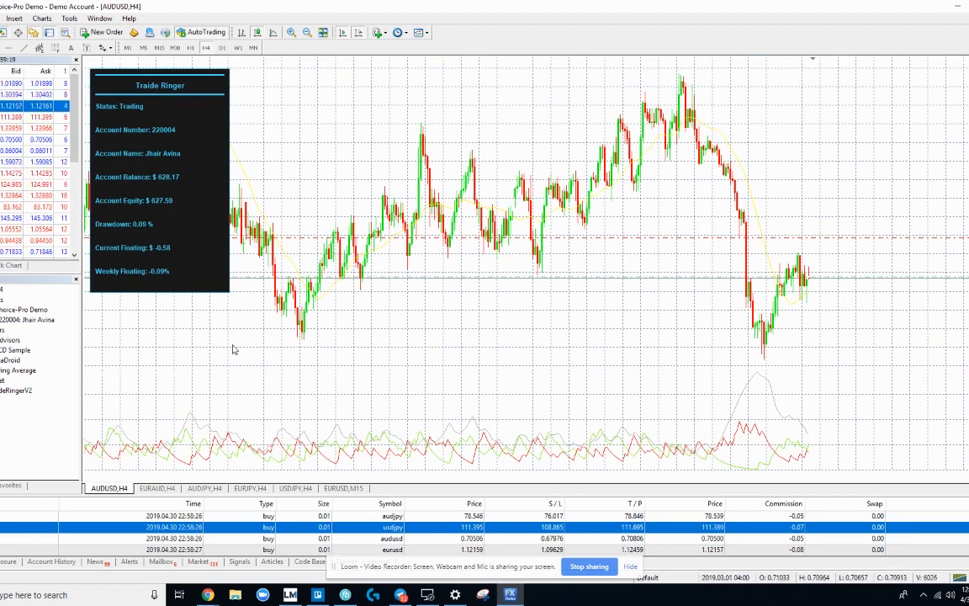
scroll(337, 126, "down", 5)
left_click_drag(337, 126, 294, 120)
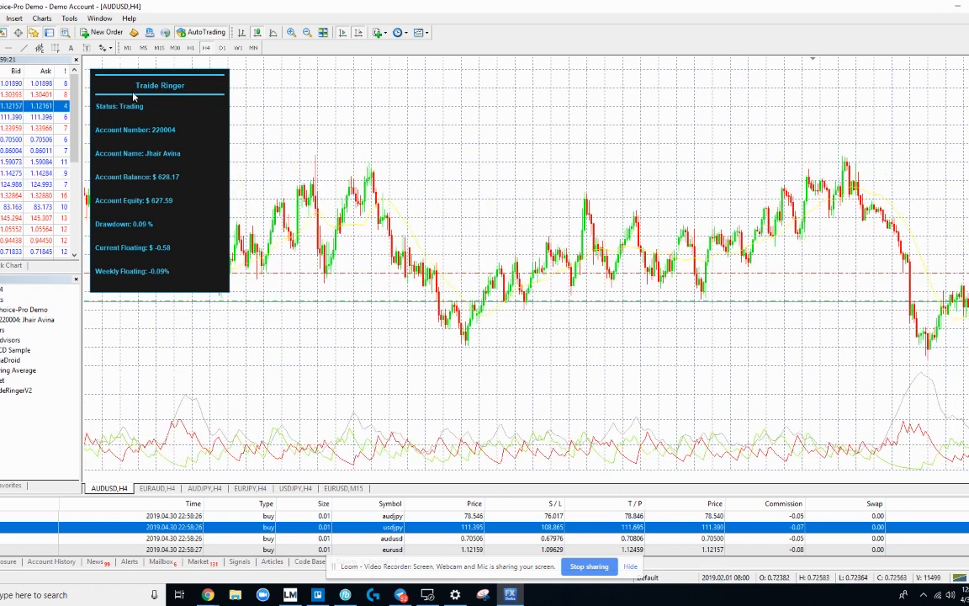
left_click_drag(139, 78, 156, 78)
left_click_drag(580, 158, 401, 160)
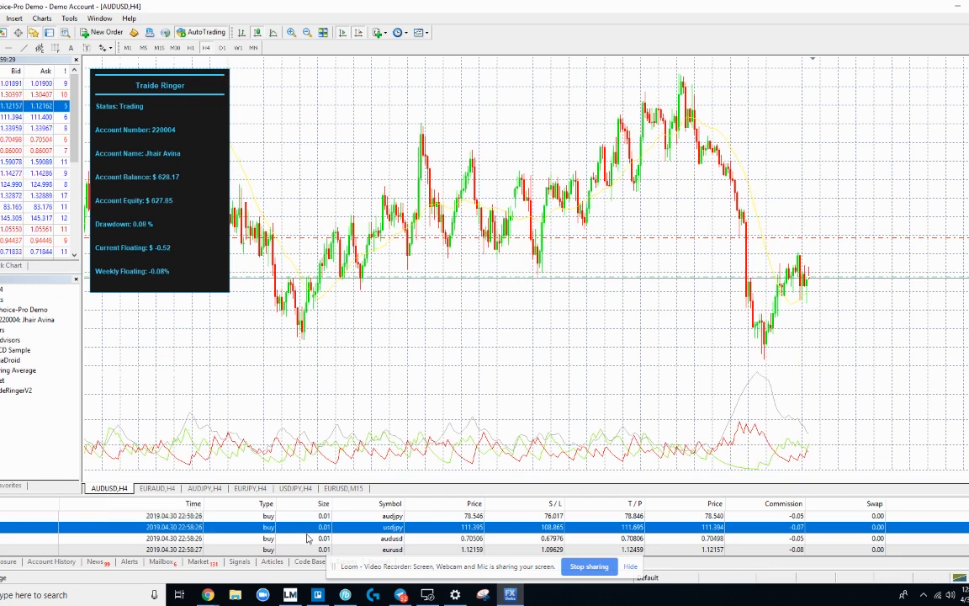
left_click(406, 539)
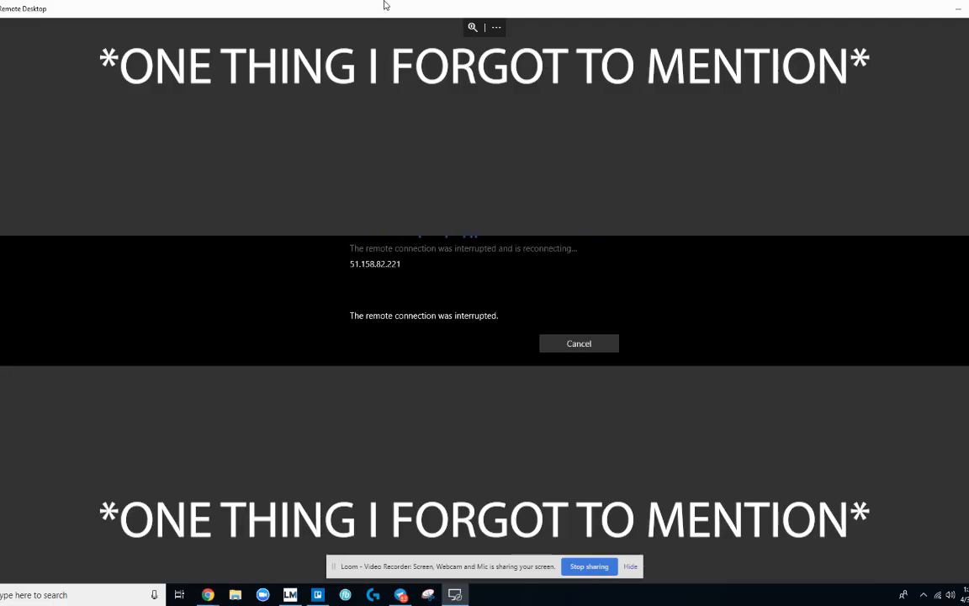
Step: Restore the Remote Desktop session to a smaller window and bring it back to the front
left_click_drag(368, 11, 474, 49)
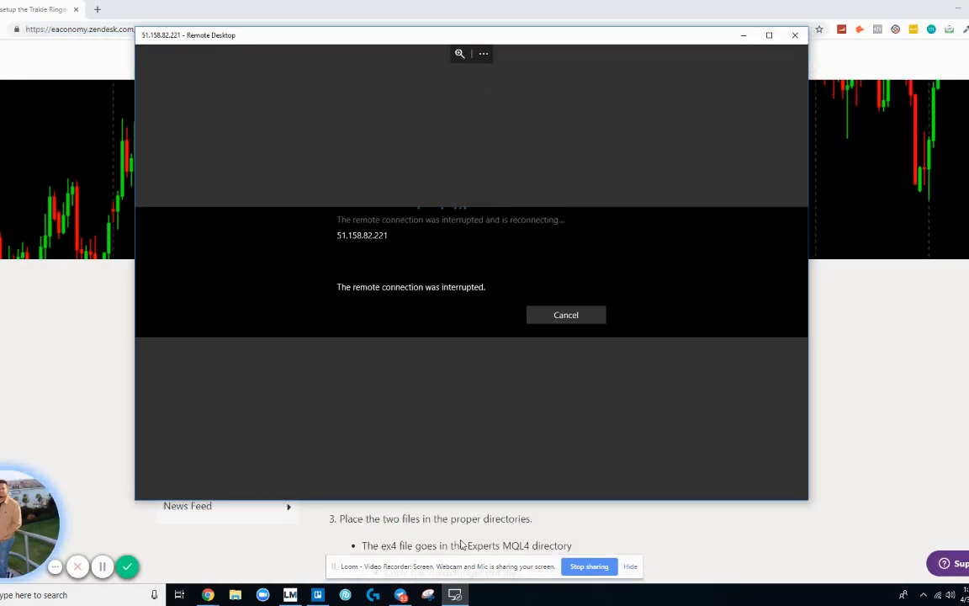
mouse_move(454, 598)
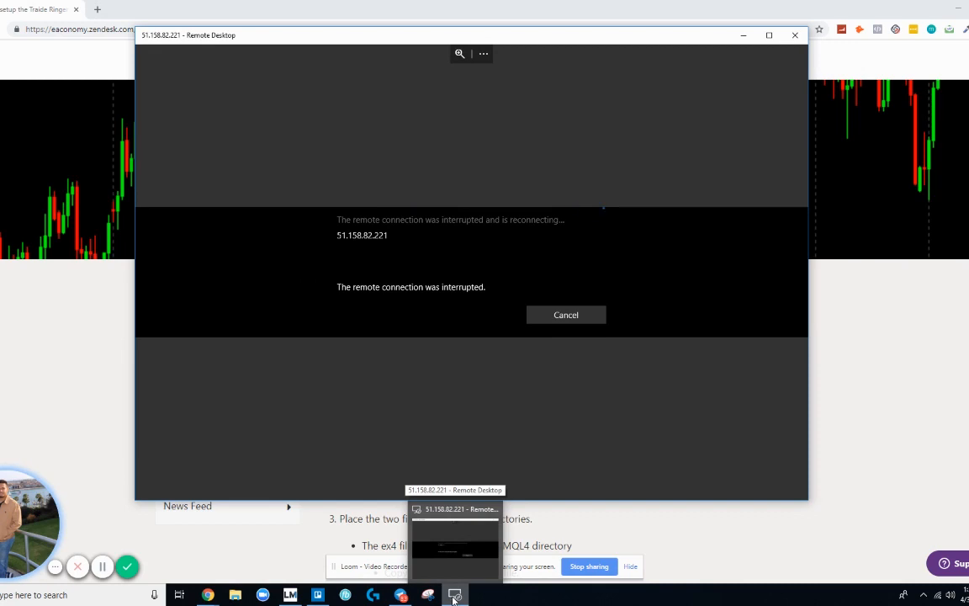
mouse_move(461, 546)
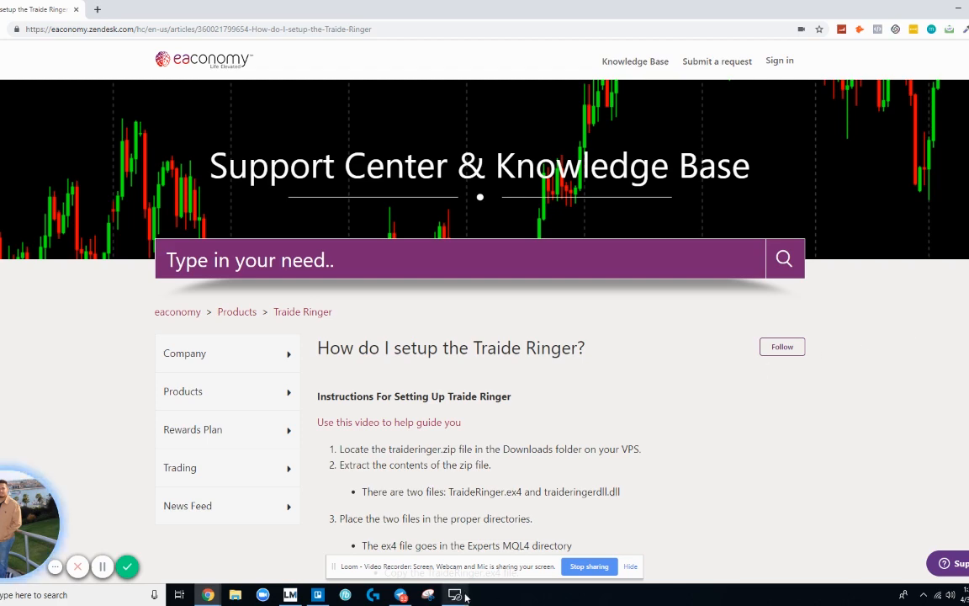
key("alt+Tab")
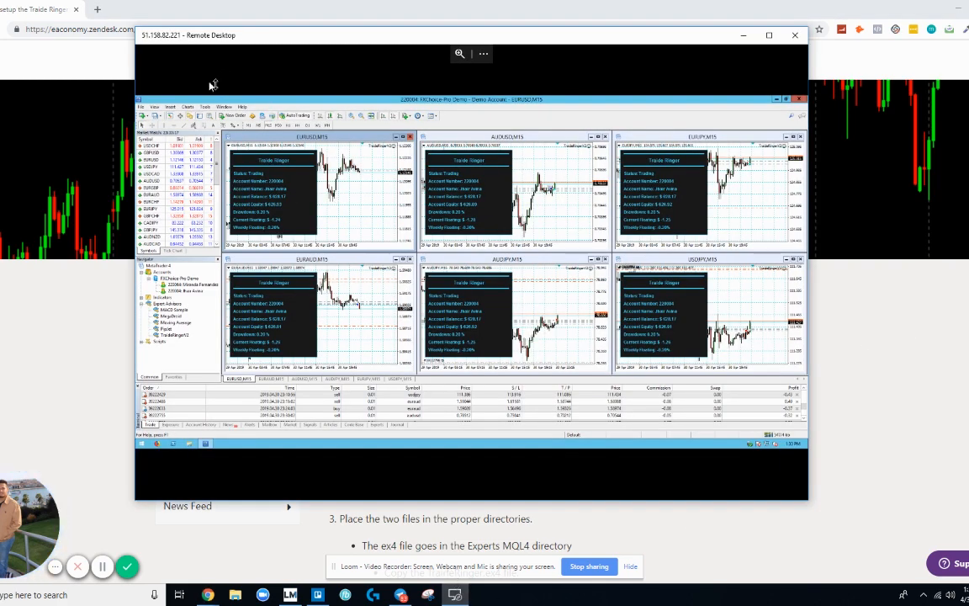